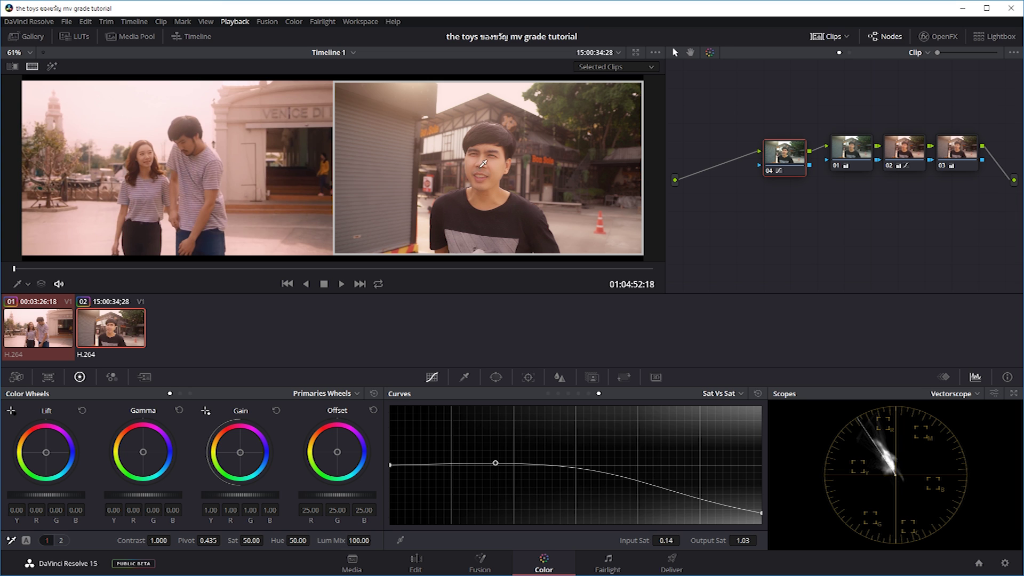
# Step: Toggle Bypass All Grades (Shift+D) repeatedly to compare the talking-head clip graded and ungraded
pyautogui.hotkey('shift', 'd')
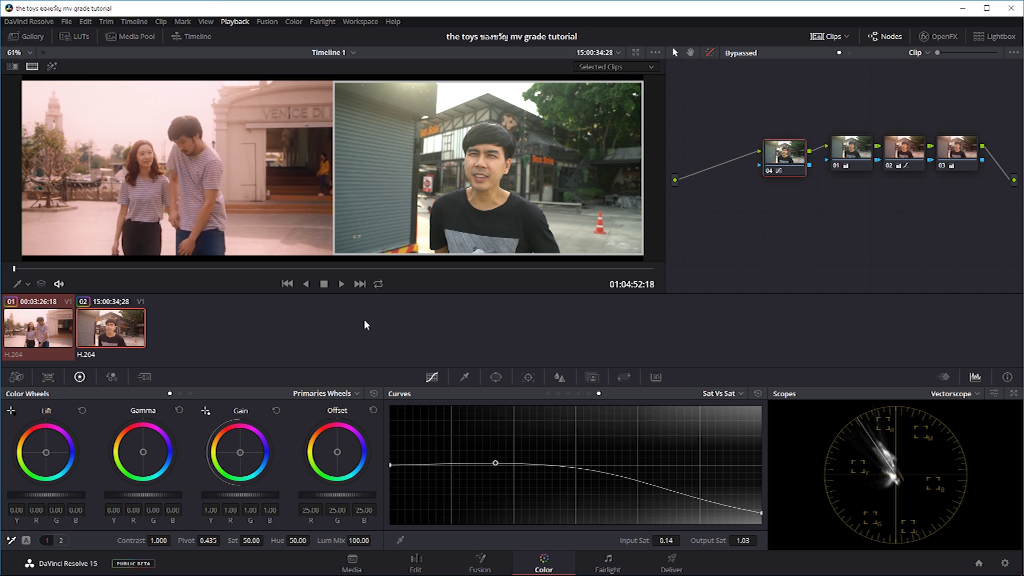
pyautogui.hotkey('shift', 'd')
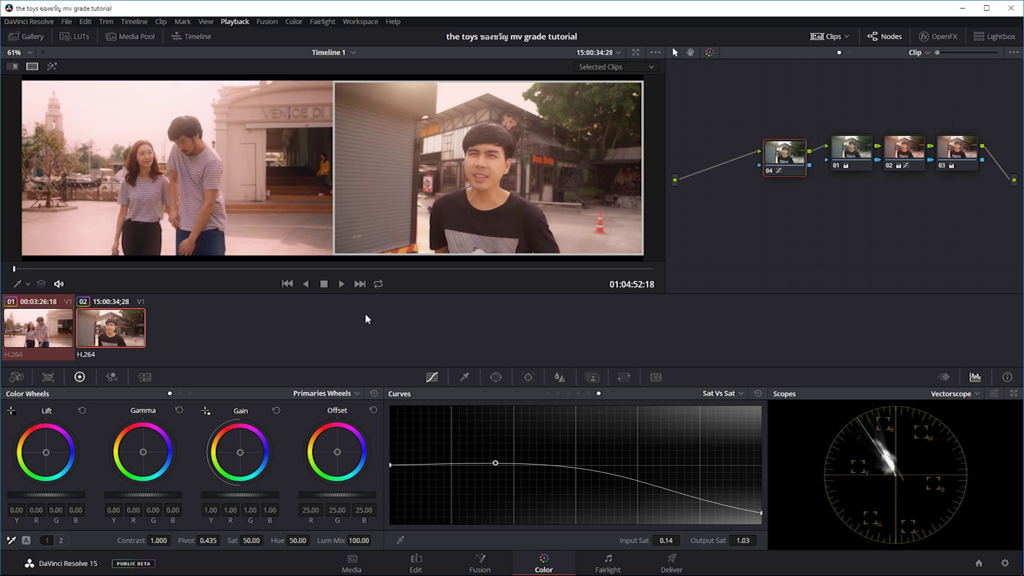
pyautogui.hotkey('shift', 'd')
pyautogui.hotkey('shift', 'd')
pyautogui.hotkey('shift', 'd')
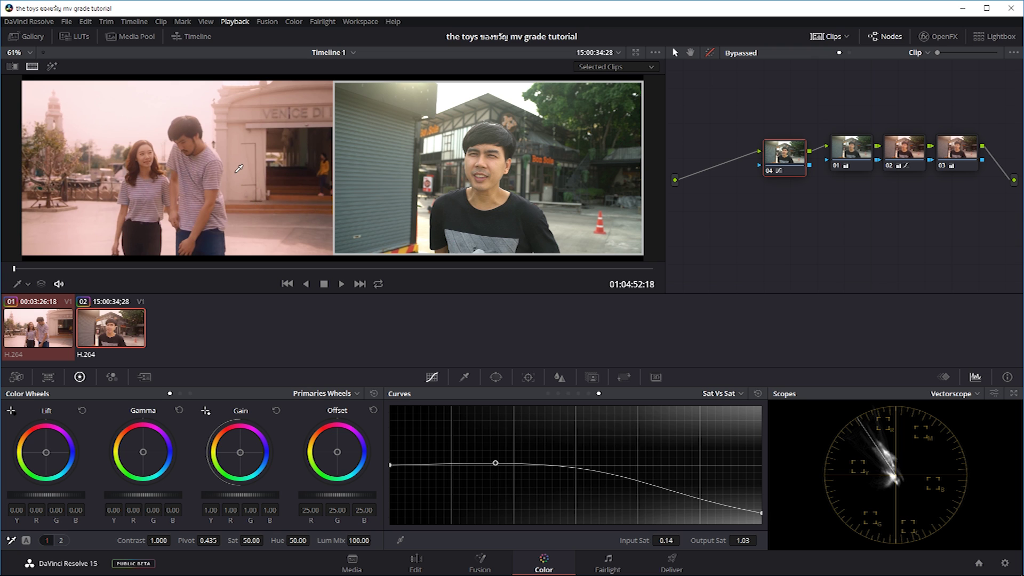
pyautogui.hotkey('shift', 'd')
pyautogui.hotkey('shift', 'd')
pyautogui.hotkey('shift', 'd')
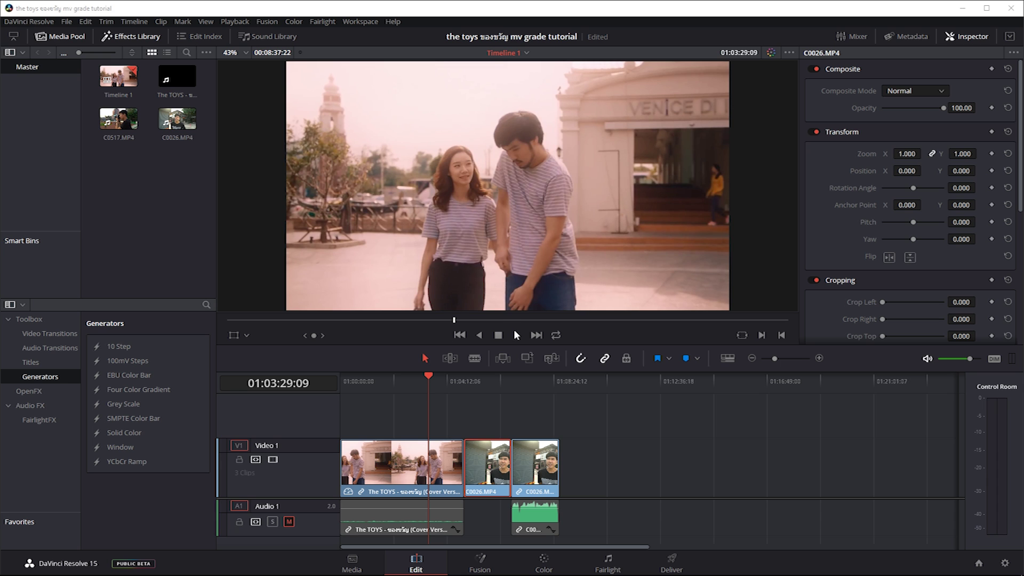
# Step: Scrub the playhead back and forth through the reference music-video clip
pyautogui.click(372, 380)
pyautogui.moveTo(372, 383); pyautogui.dragTo(396, 382)
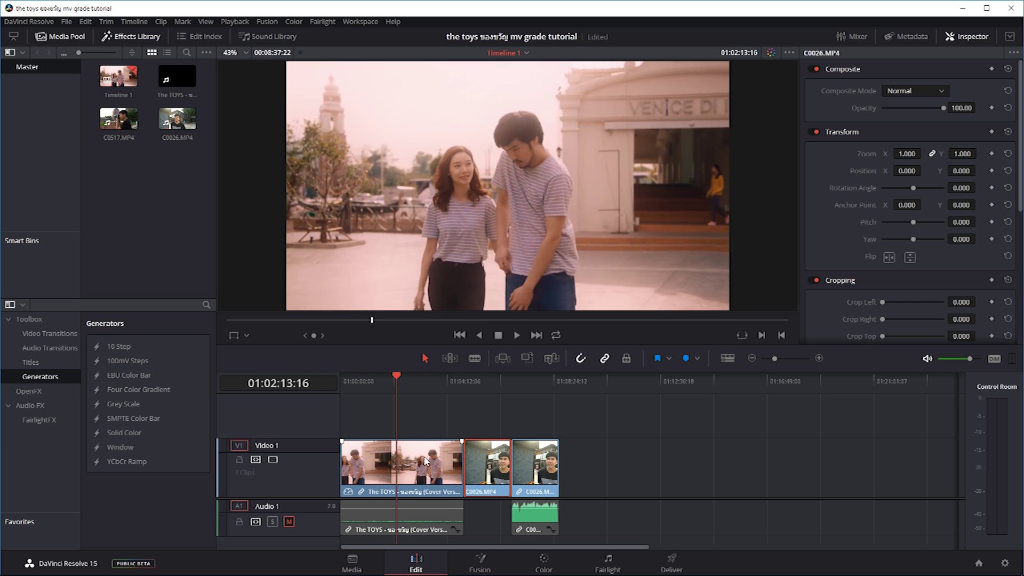
pyautogui.moveTo(399, 379); pyautogui.dragTo(393, 380)
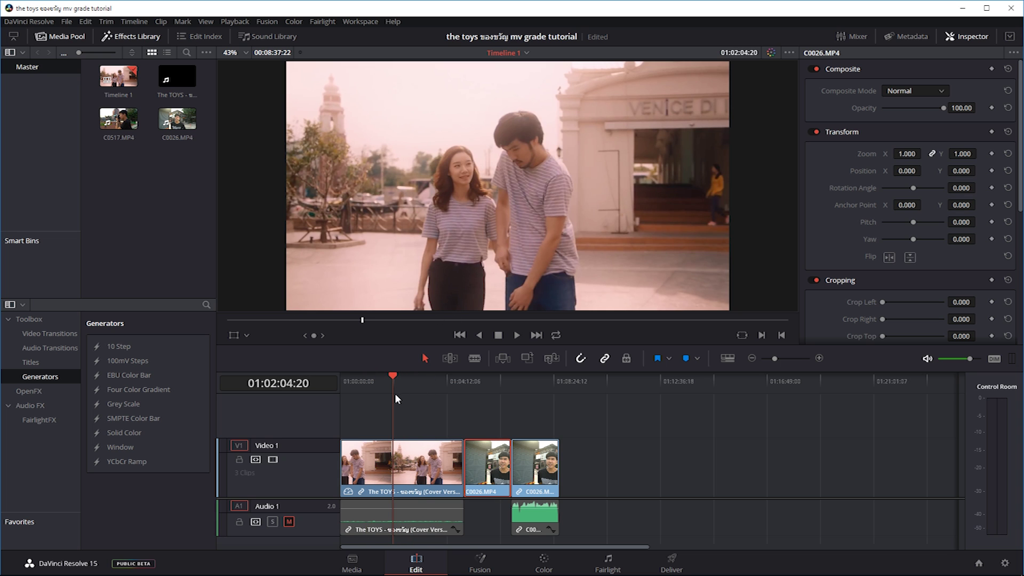
pyautogui.moveTo(389, 379); pyautogui.dragTo(381, 380)
pyautogui.click(380, 382)
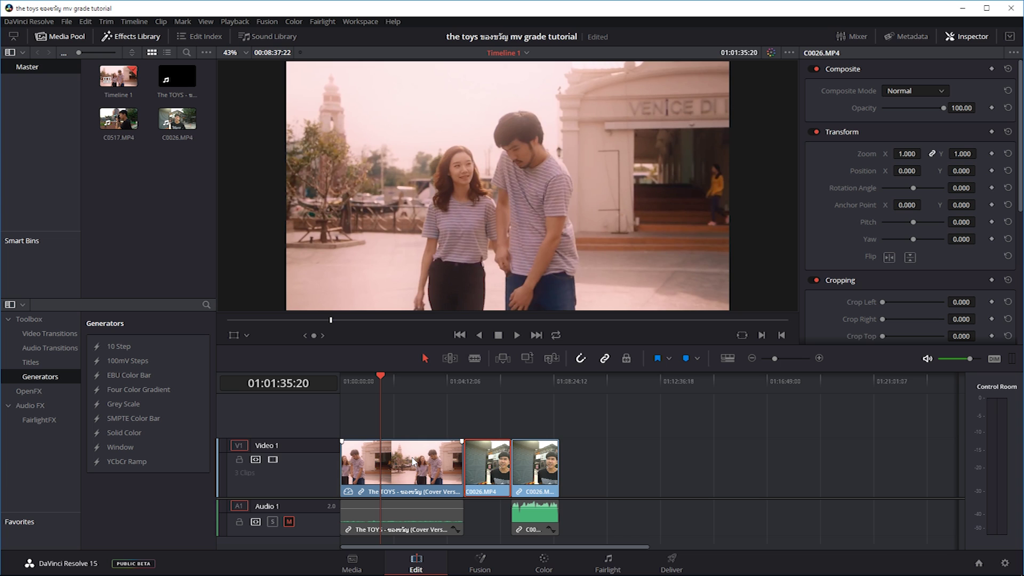
pyautogui.moveTo(389, 380); pyautogui.dragTo(408, 380)
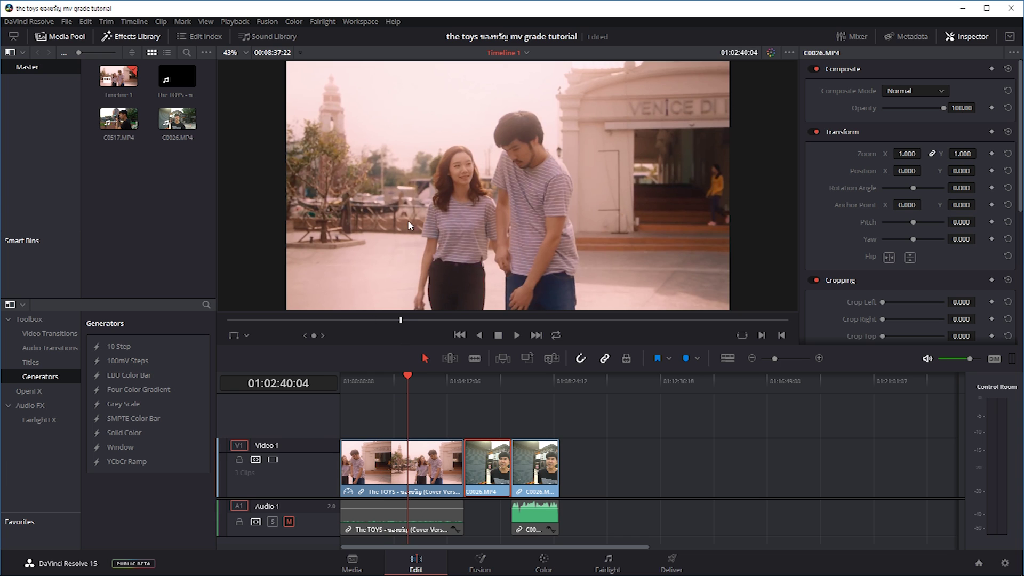
# Step: Check the reference clip's Change Clip Speed settings, toggling freeze frame, and cancel without changes
pyautogui.rightClick(382, 468)
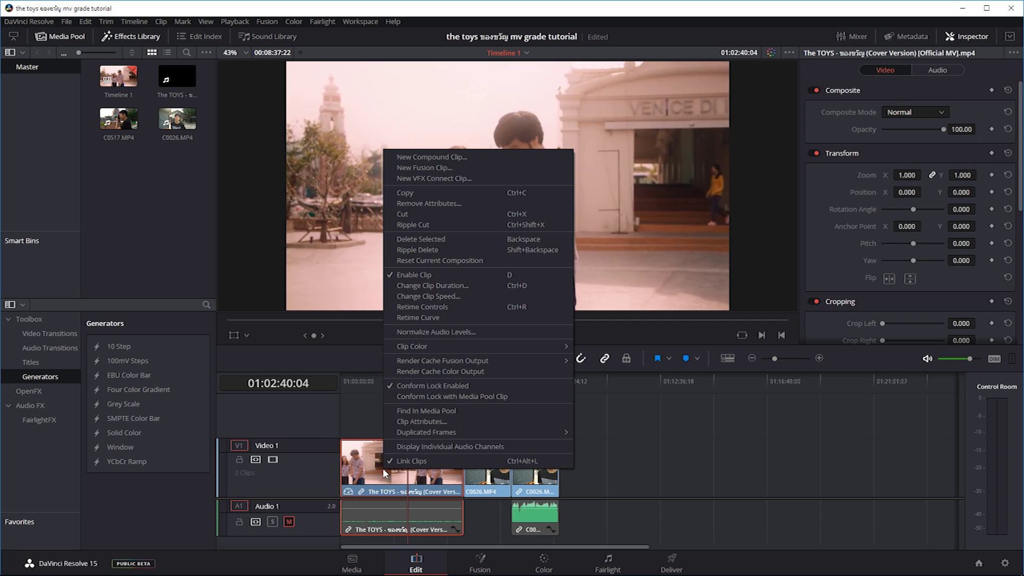
pyautogui.click(430, 296)
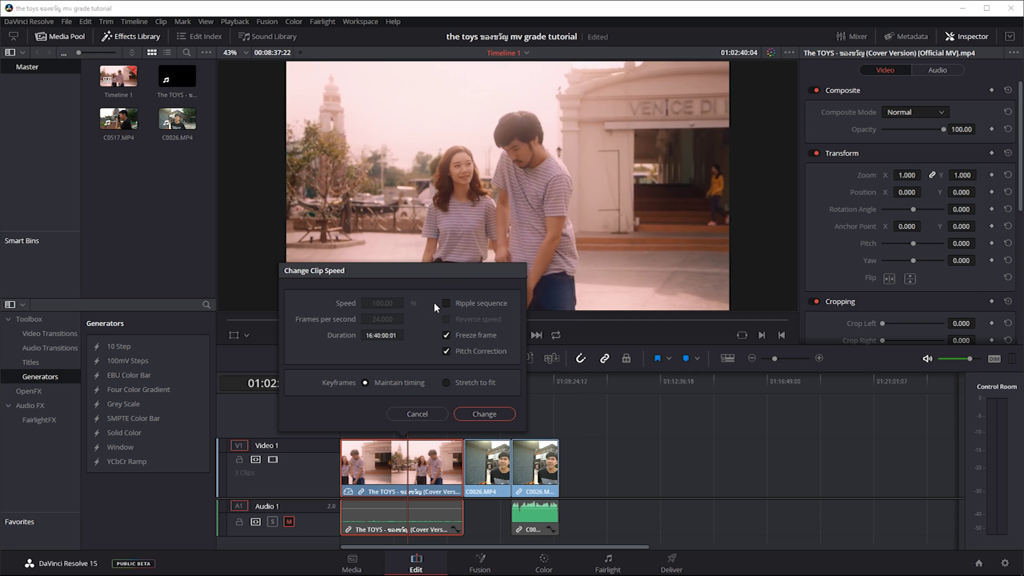
pyautogui.click(446, 335)
pyautogui.click(446, 335)
pyautogui.click(428, 414)
# Step: Scrub again and land on the talking-head frame at 01:04:52:18 for colour grading
pyautogui.moveTo(384, 378); pyautogui.dragTo(400, 378)
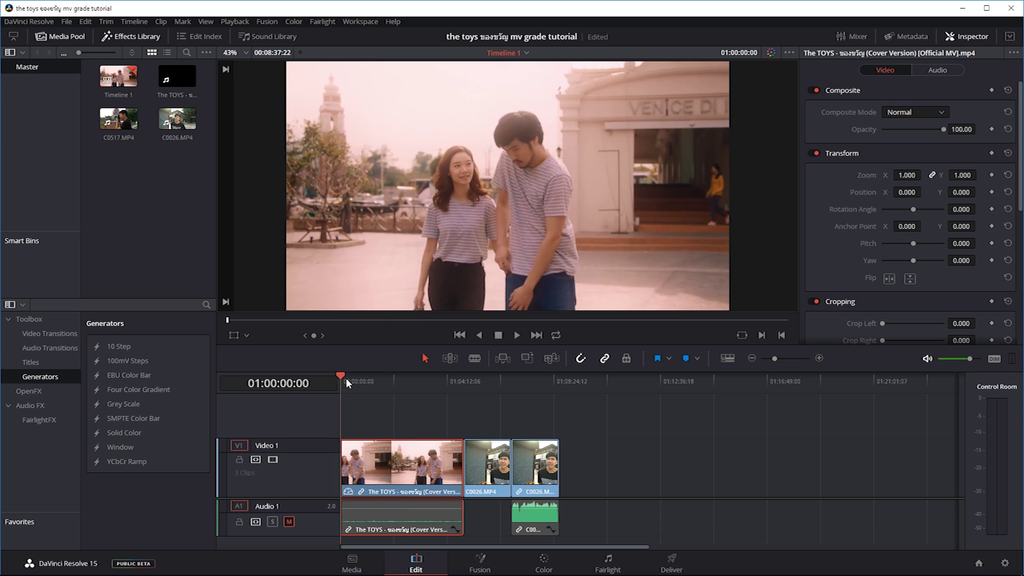
pyautogui.moveTo(370, 380)
pyautogui.mouseDown()
pyautogui.moveTo(430, 382)
pyautogui.moveTo(411, 382)
pyautogui.mouseUp()
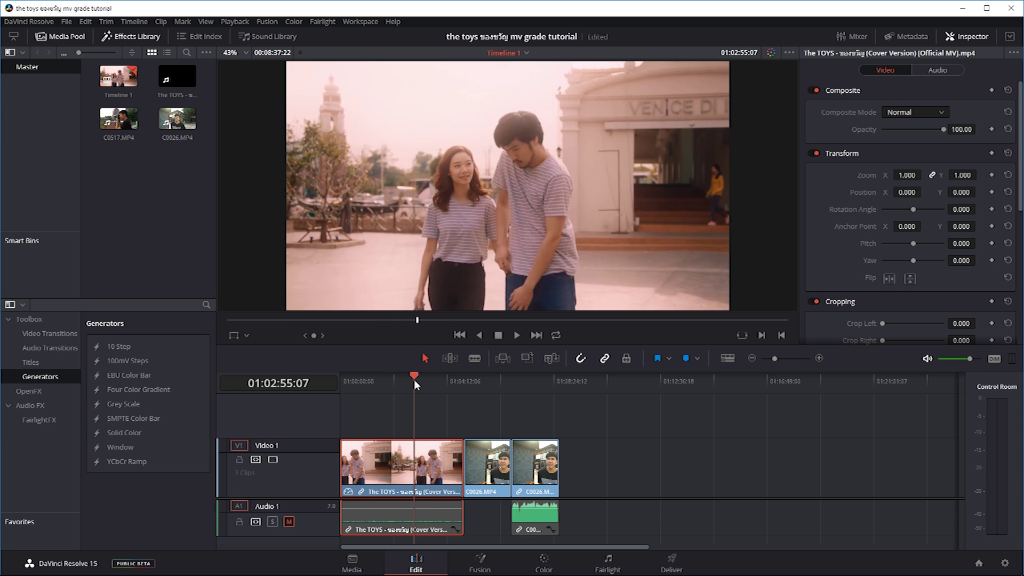
pyautogui.moveTo(388, 379); pyautogui.dragTo(398, 378)
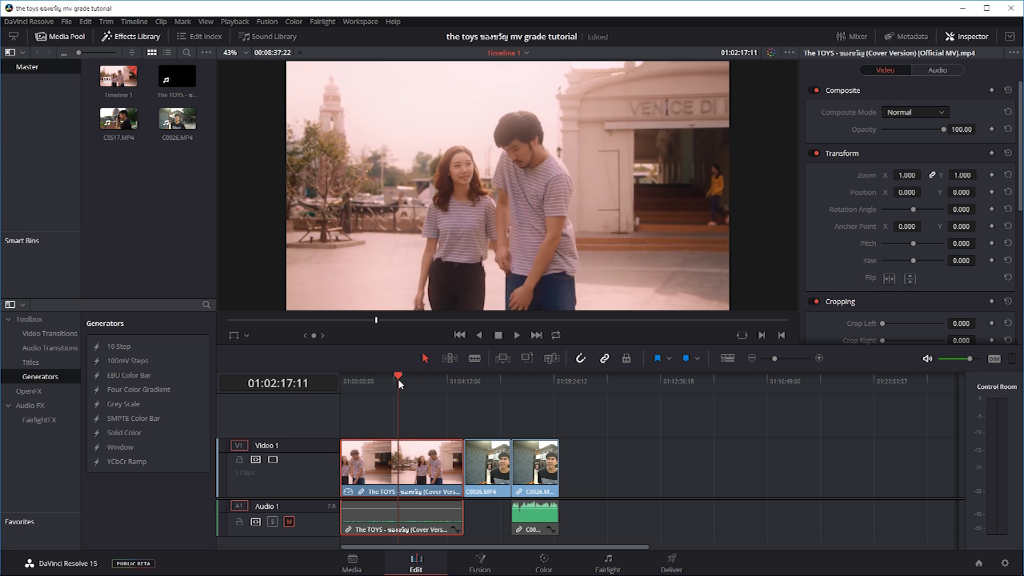
pyautogui.moveTo(490, 382); pyautogui.dragTo(472, 378)
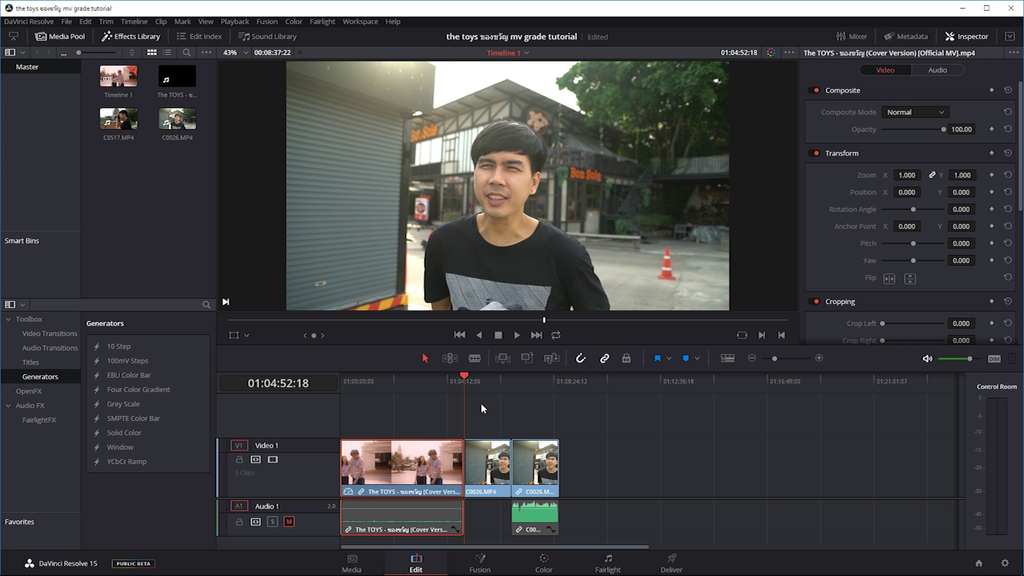
pyautogui.click(430, 385)
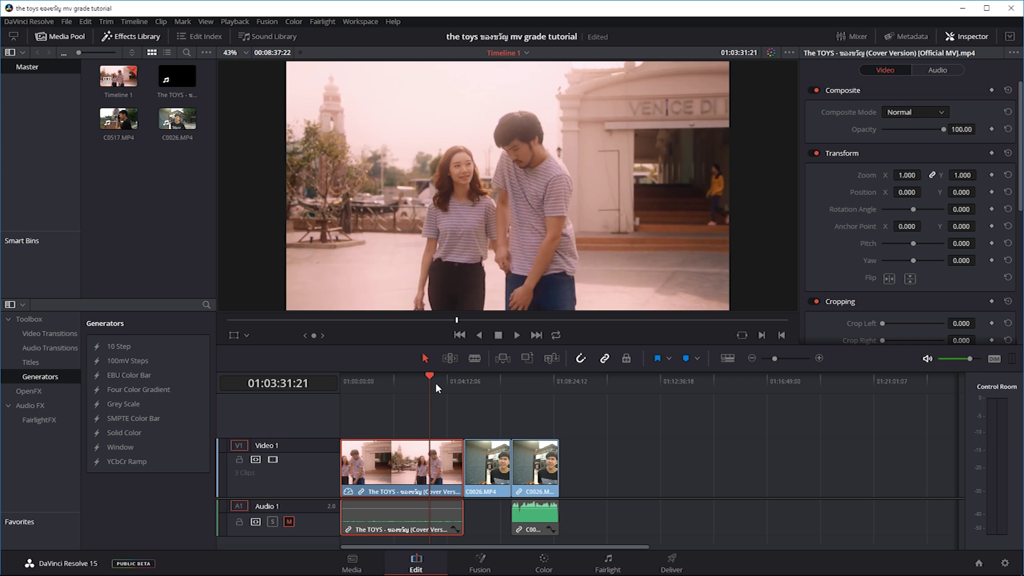
pyautogui.click(463, 380)
pyautogui.click(528, 376)
pyautogui.click(519, 378)
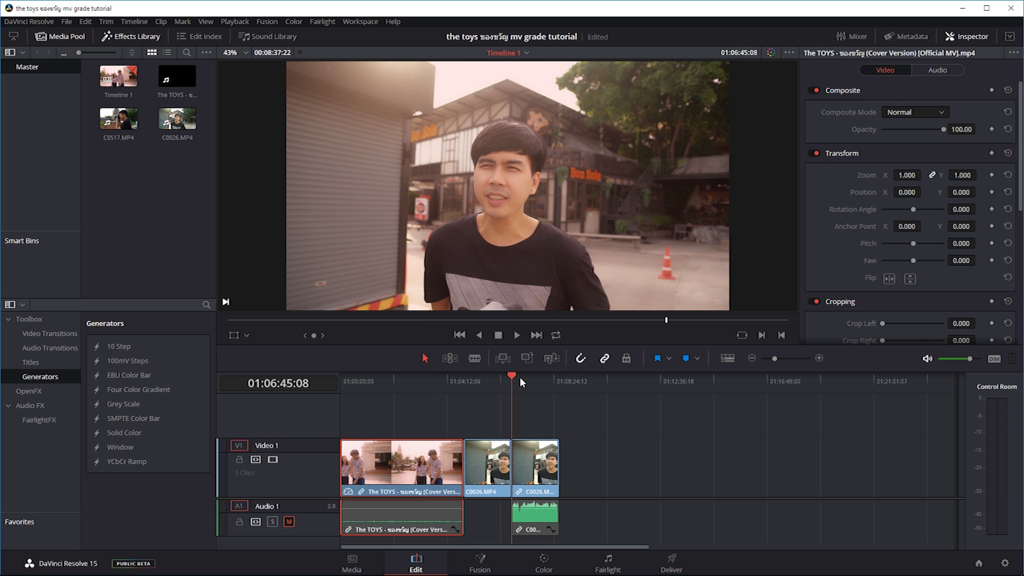
pyautogui.click(463, 379)
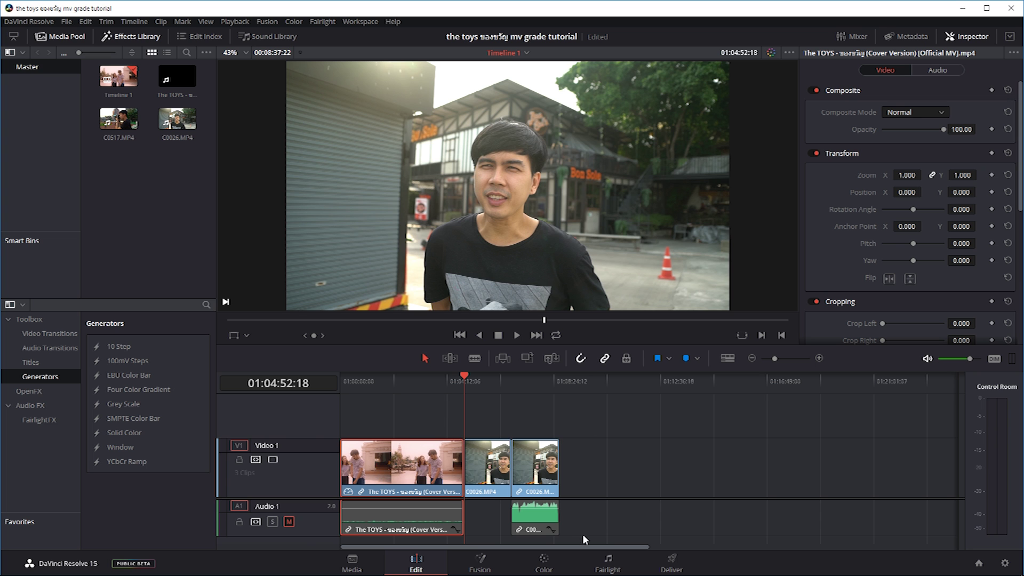
pyautogui.click(558, 560)
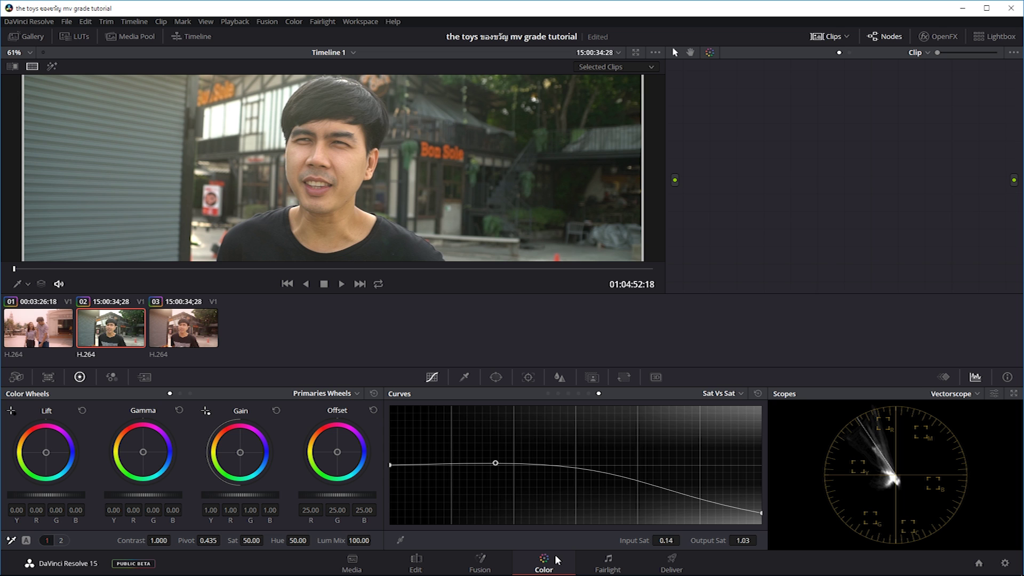
# Step: Browse clips 01, 02 and 03 in the thumbnail strip and settle on reference clip 01
pyautogui.click(834, 38)
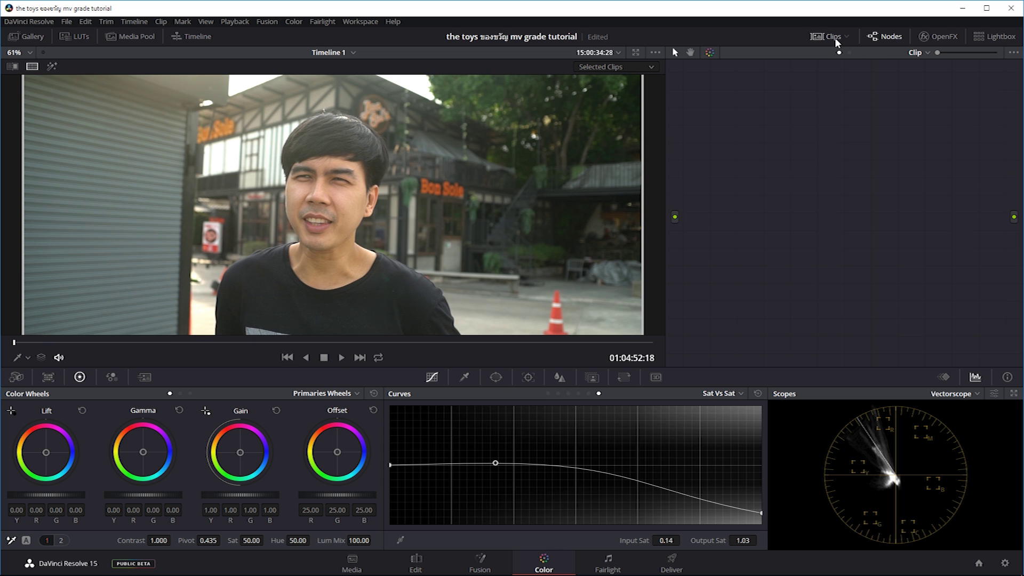
pyautogui.click(833, 38)
pyautogui.click(188, 326)
pyautogui.click(110, 337)
pyautogui.click(55, 340)
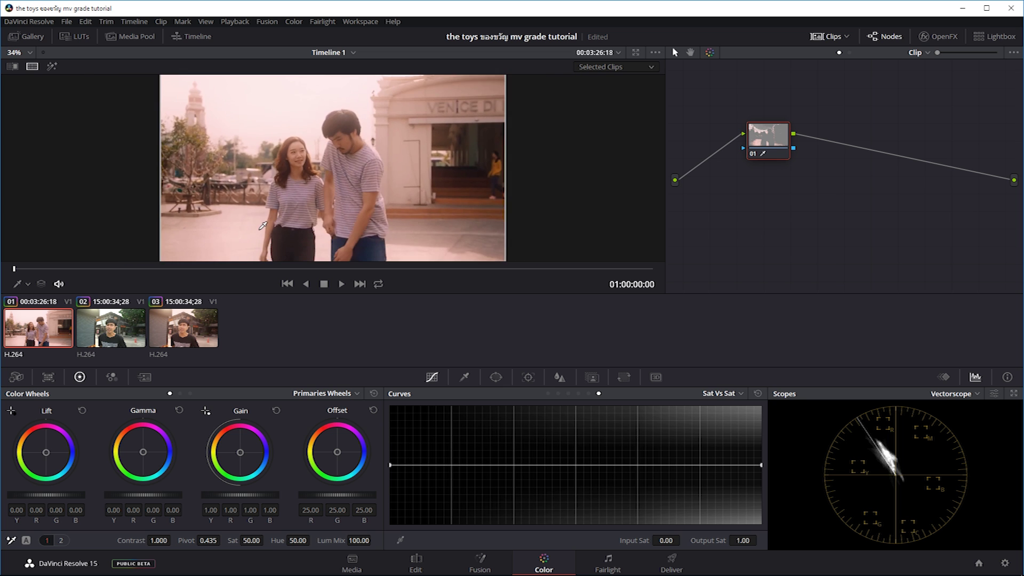
pyautogui.click(117, 323)
pyautogui.click(194, 328)
pyautogui.click(114, 325)
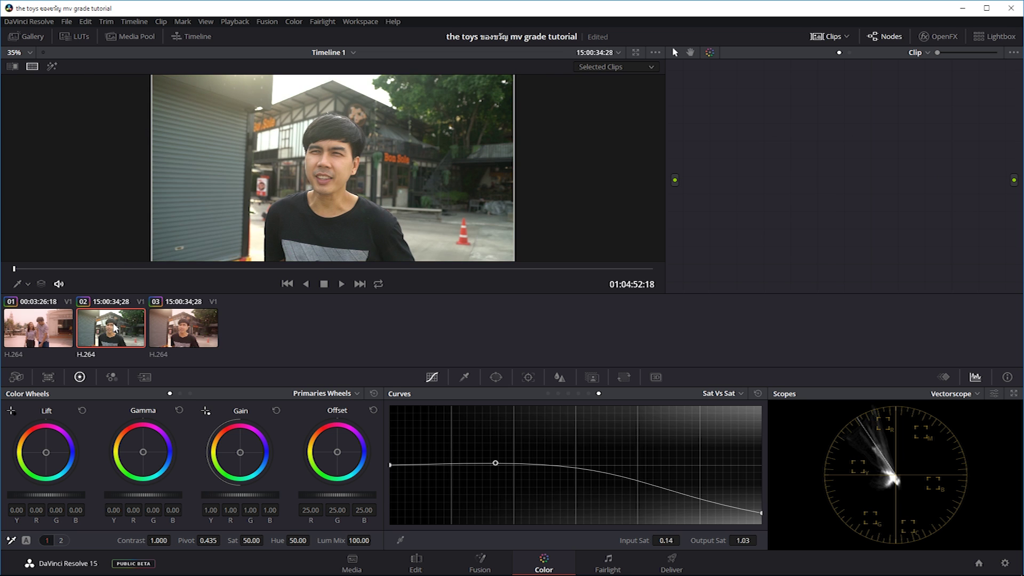
pyautogui.click(42, 319)
pyautogui.click(186, 331)
pyautogui.click(125, 331)
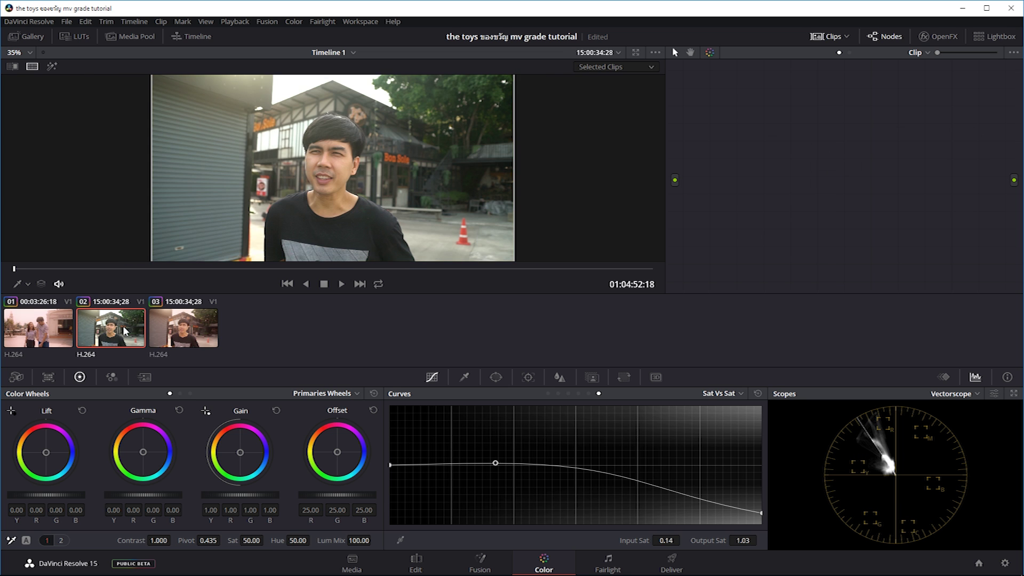
pyautogui.click(58, 328)
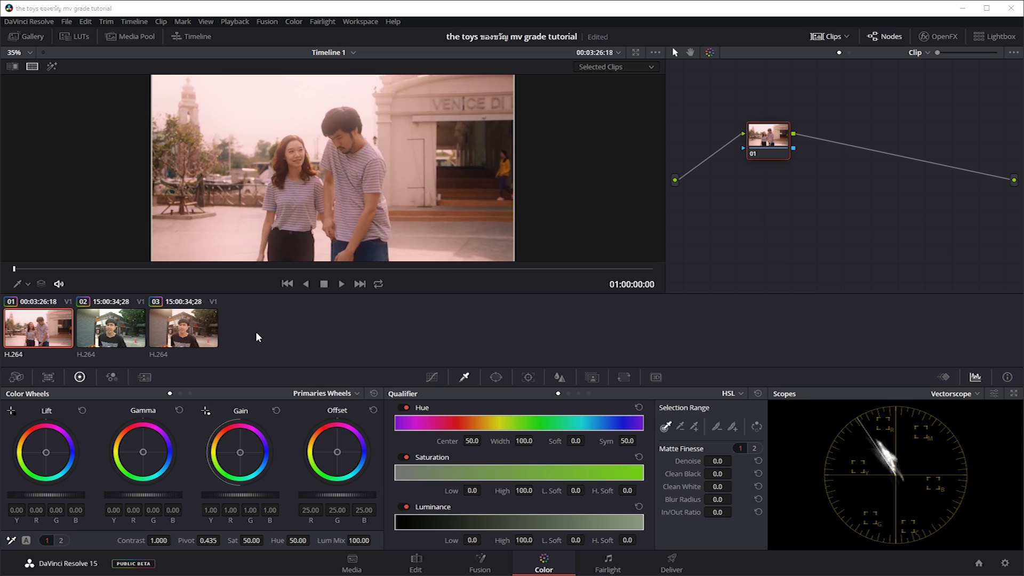
pyautogui.click(59, 329)
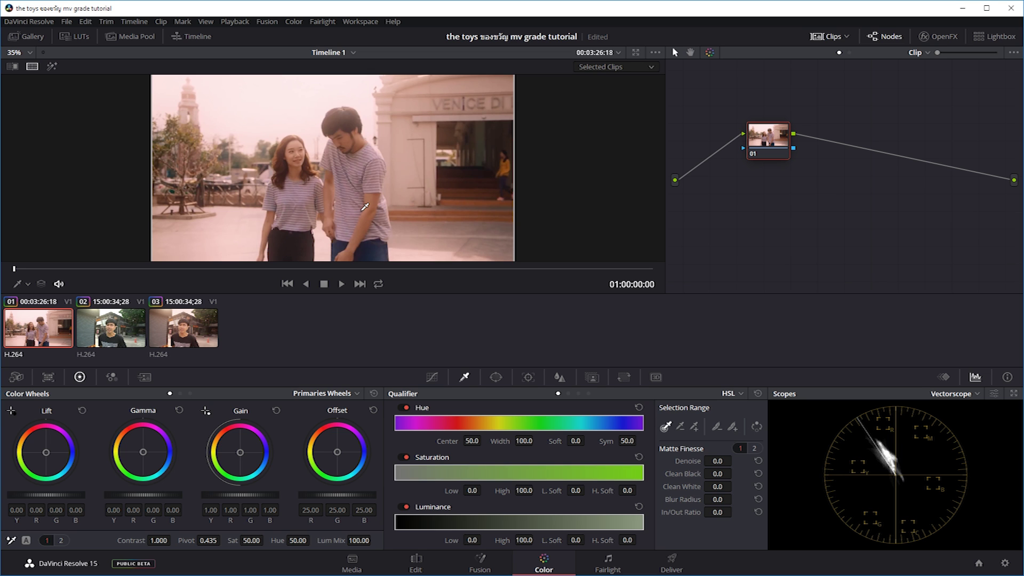
# Step: Sample the pale sky with the qualifier picker (Hue 30.5, width 41.0, Lum 68.5–78.7) and preview the matte
pyautogui.click(432, 378)
pyautogui.click(464, 378)
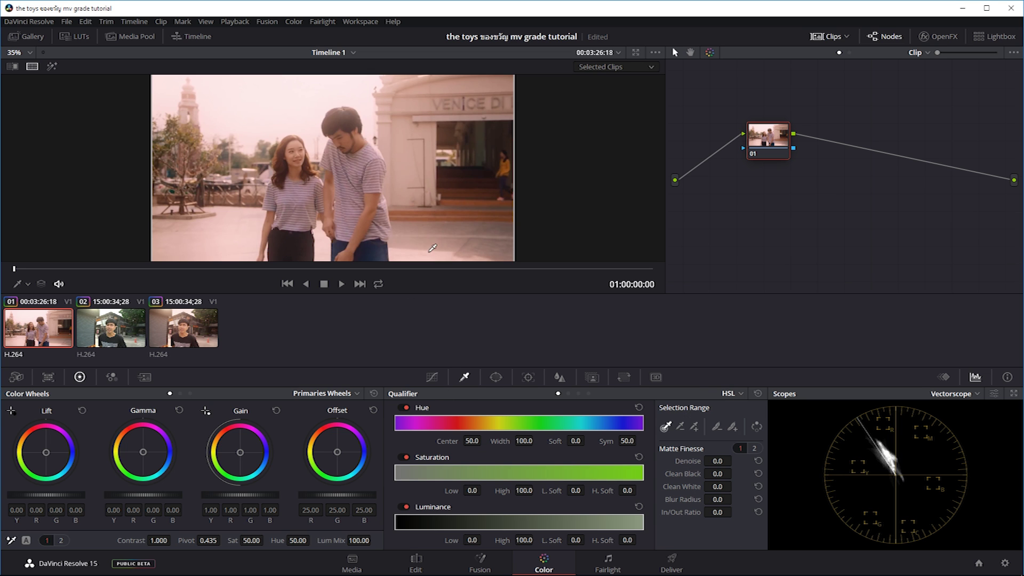
pyautogui.click(301, 102)
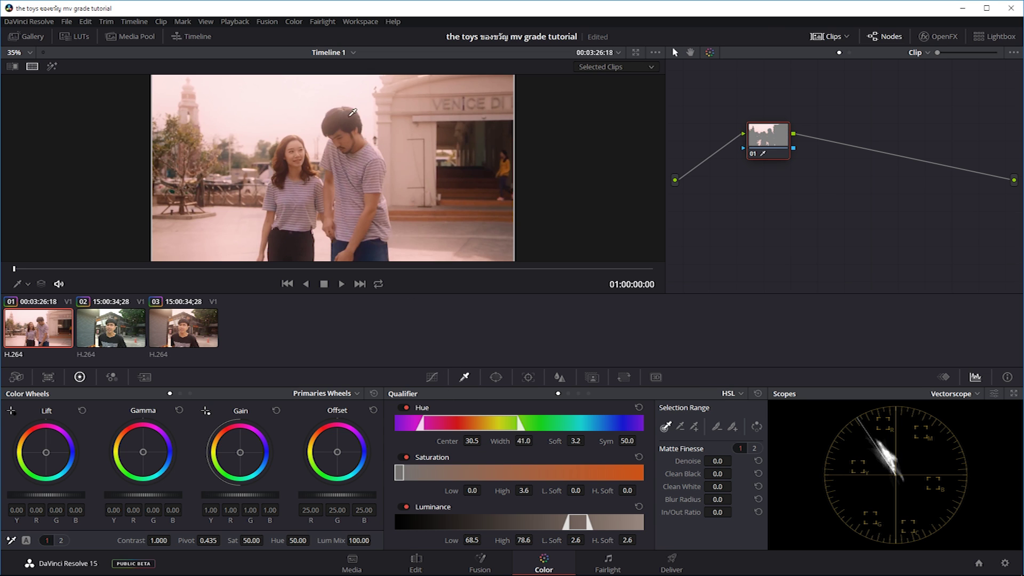
pyautogui.moveTo(329, 109); pyautogui.dragTo(330, 168)
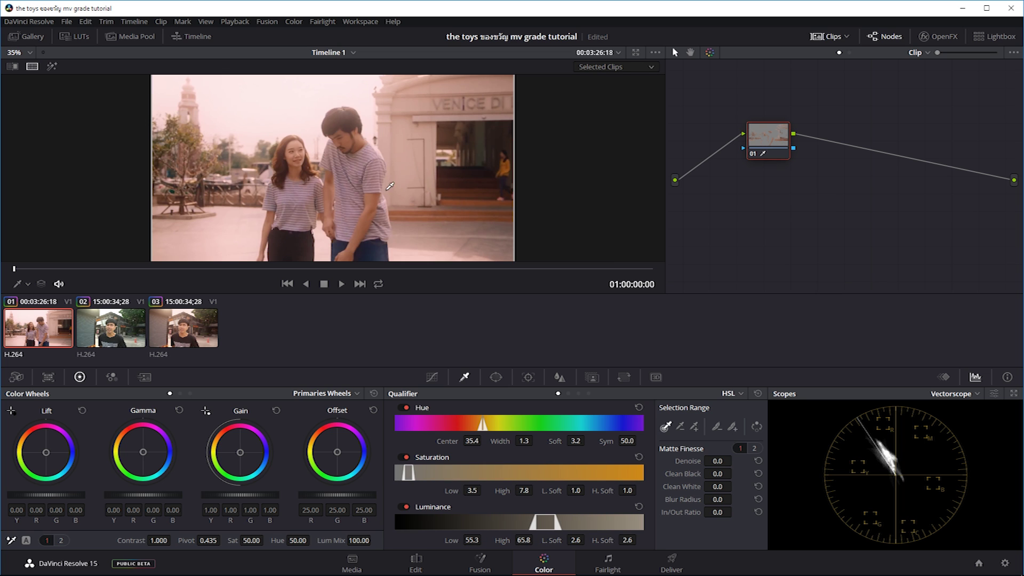
pyautogui.click(945, 393)
pyautogui.click(962, 431)
pyautogui.click(301, 91)
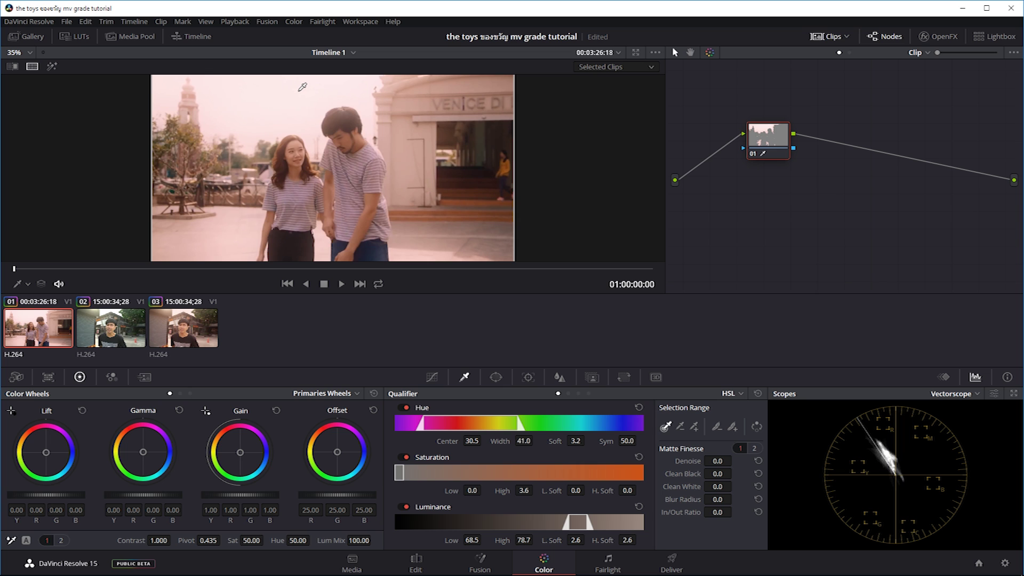
pyautogui.hotkey('shift', 'h')
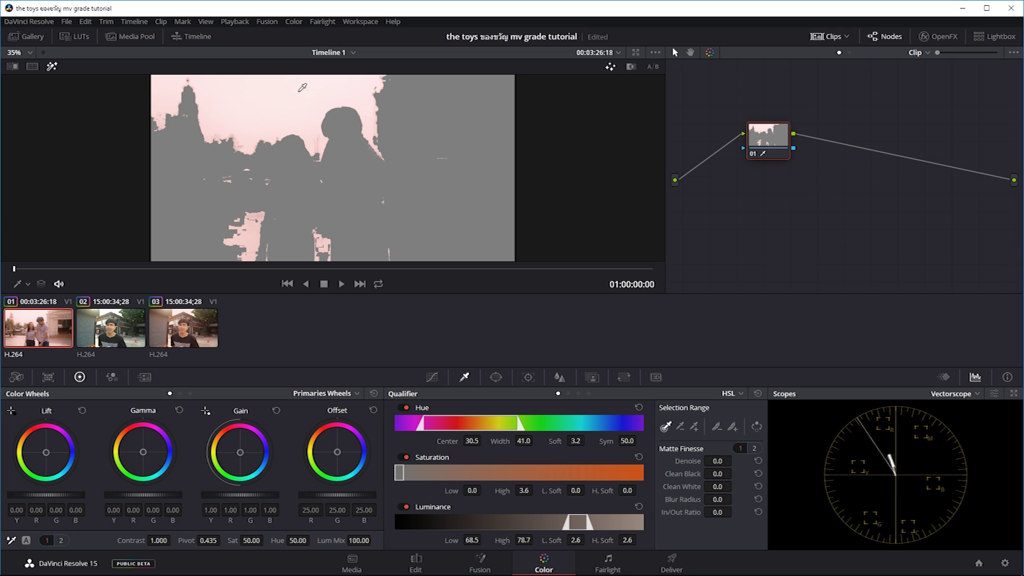
# Step: Turn split-screen comparison on, then off again, from the View > Split Screen menu
pyautogui.click(205, 22)
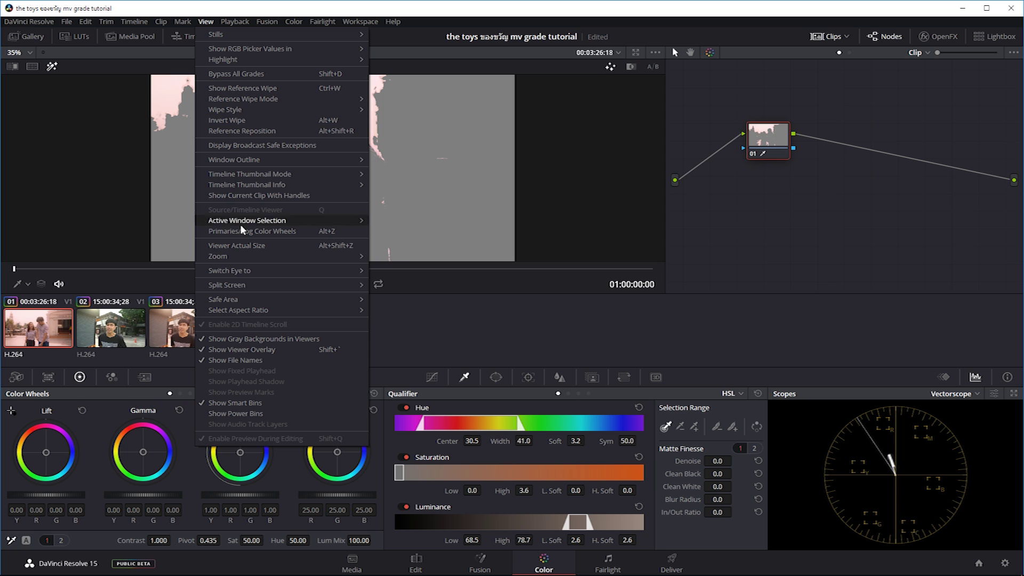
pyautogui.moveTo(257, 285)
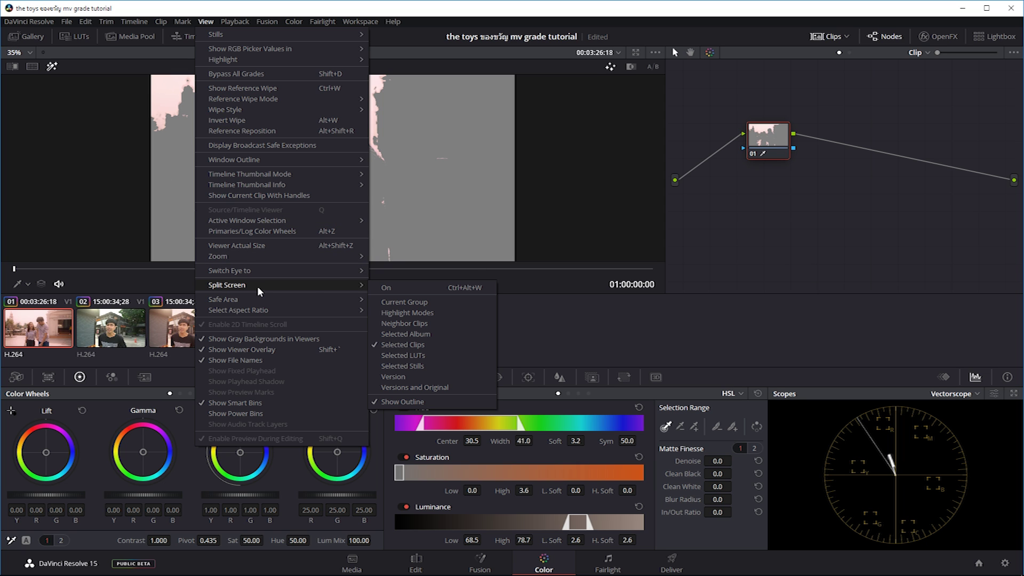
pyautogui.click(383, 287)
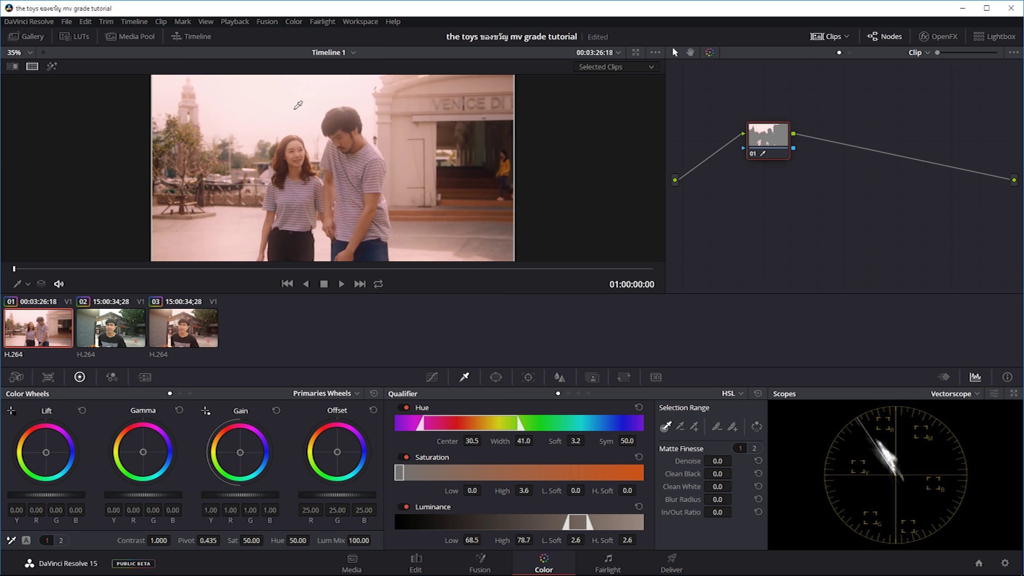
pyautogui.click(206, 22)
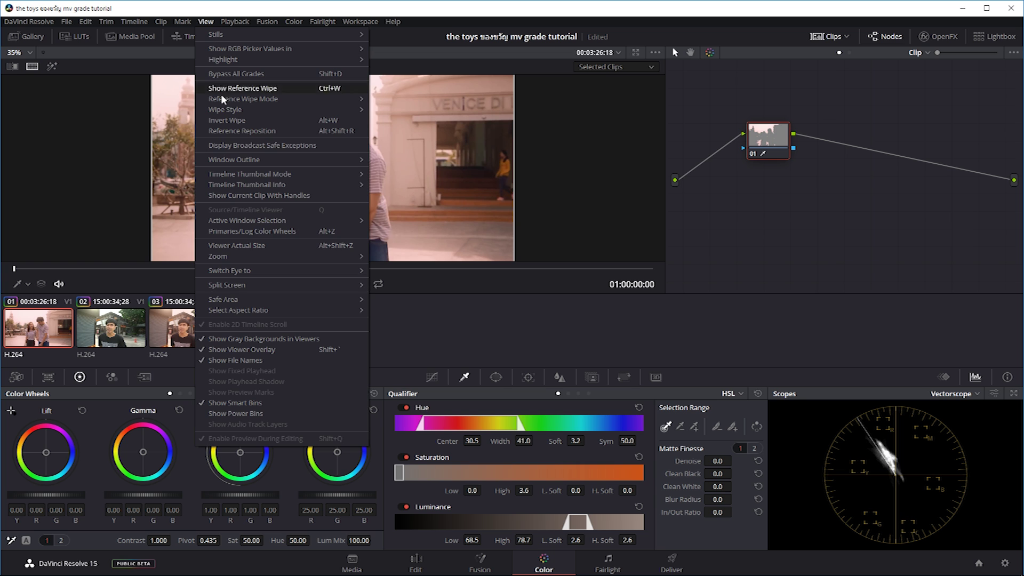
pyautogui.moveTo(262, 286)
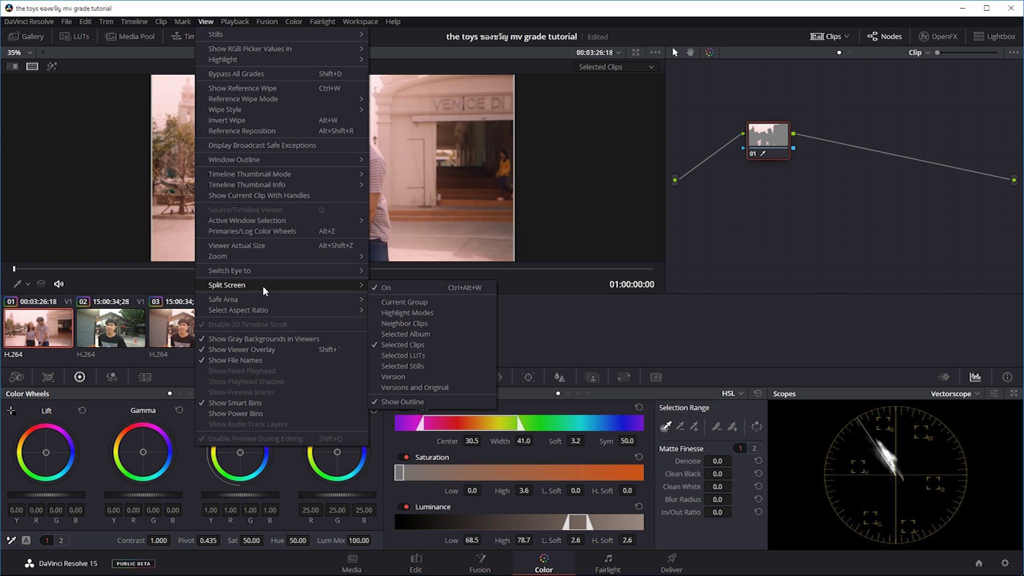
pyautogui.click(414, 343)
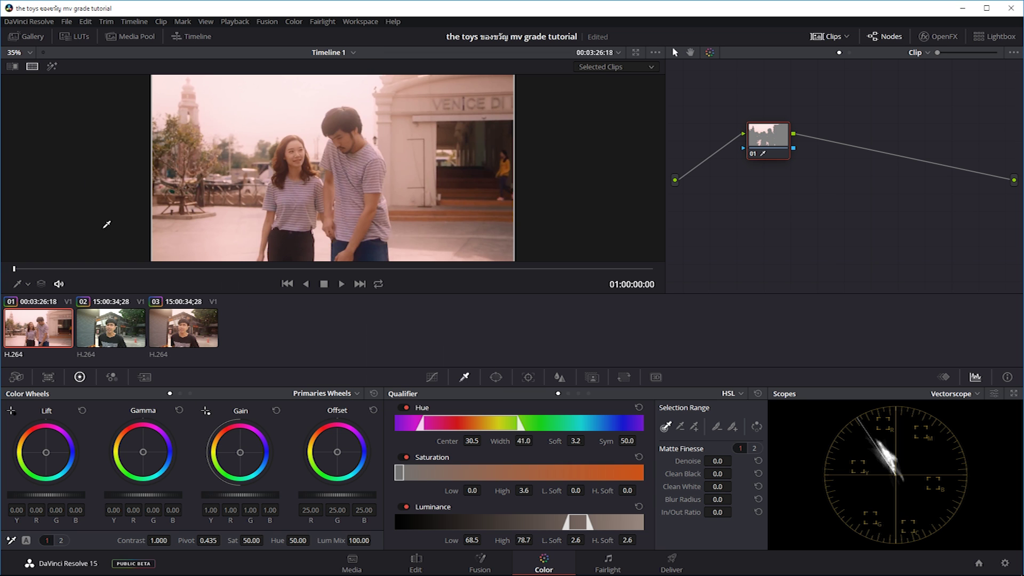
# Step: Select talking-head clip 02 along with clips 01 and 03, and sample a colour on clip 03
pyautogui.click(113, 331)
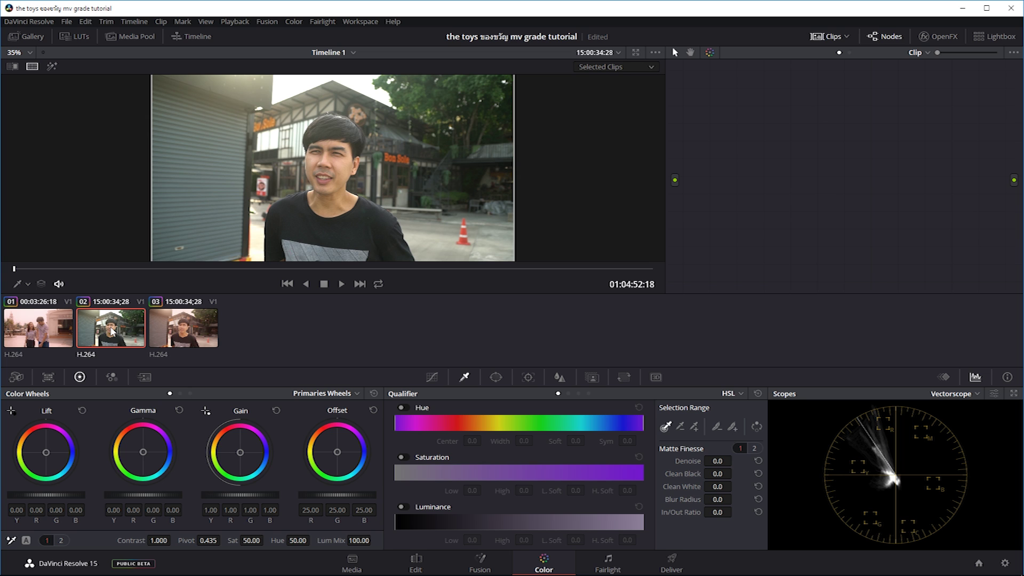
pyautogui.keyDown('ctrl'); pyautogui.click(60, 339); pyautogui.keyUp('ctrl')
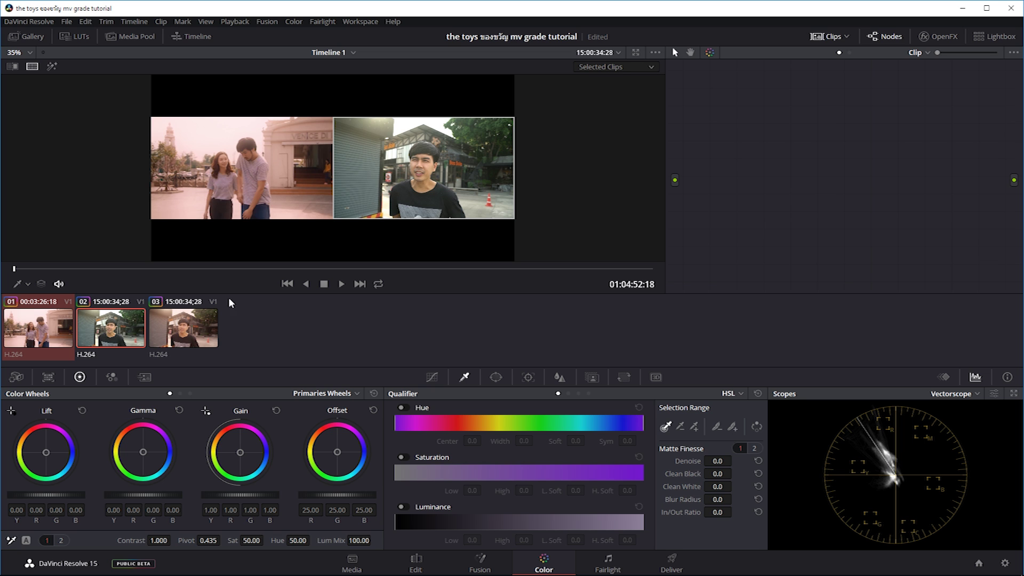
pyautogui.keyDown('ctrl'); pyautogui.click(199, 322); pyautogui.keyUp('ctrl')
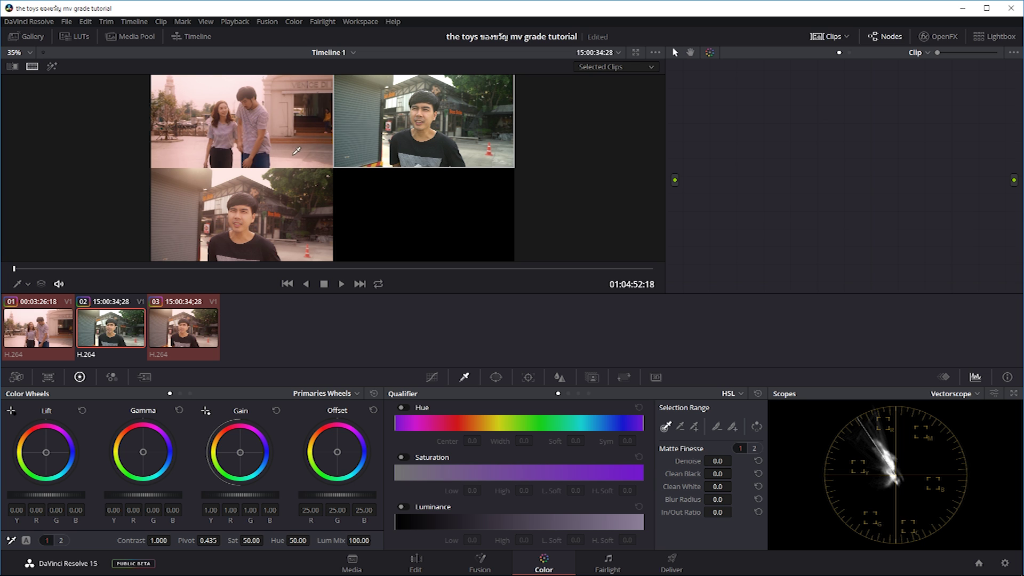
pyautogui.click(312, 192)
# Step: Make clip 02 current and switch split screen off so only it shows
pyautogui.click(375, 89)
pyautogui.click(206, 22)
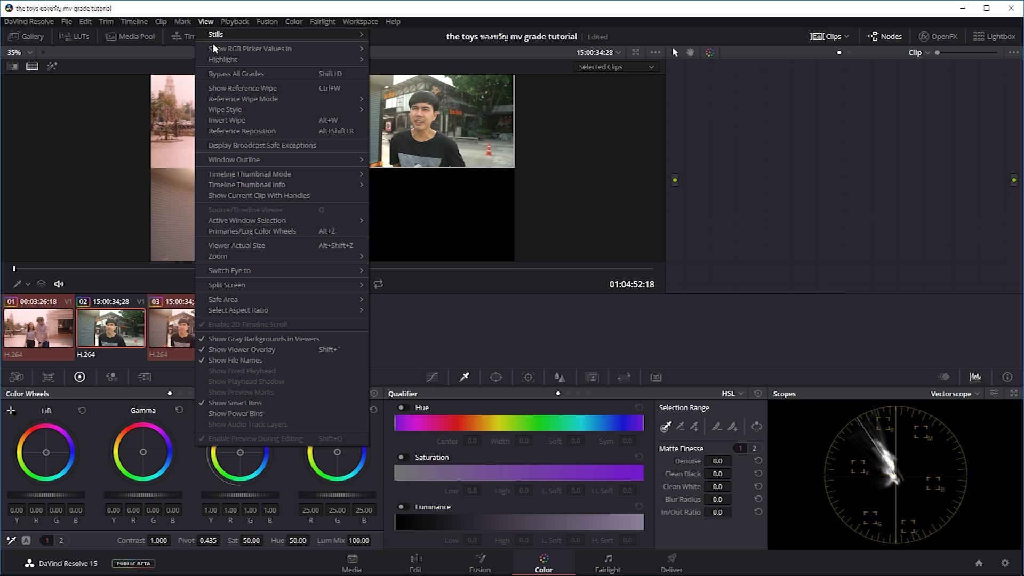
pyautogui.moveTo(266, 282)
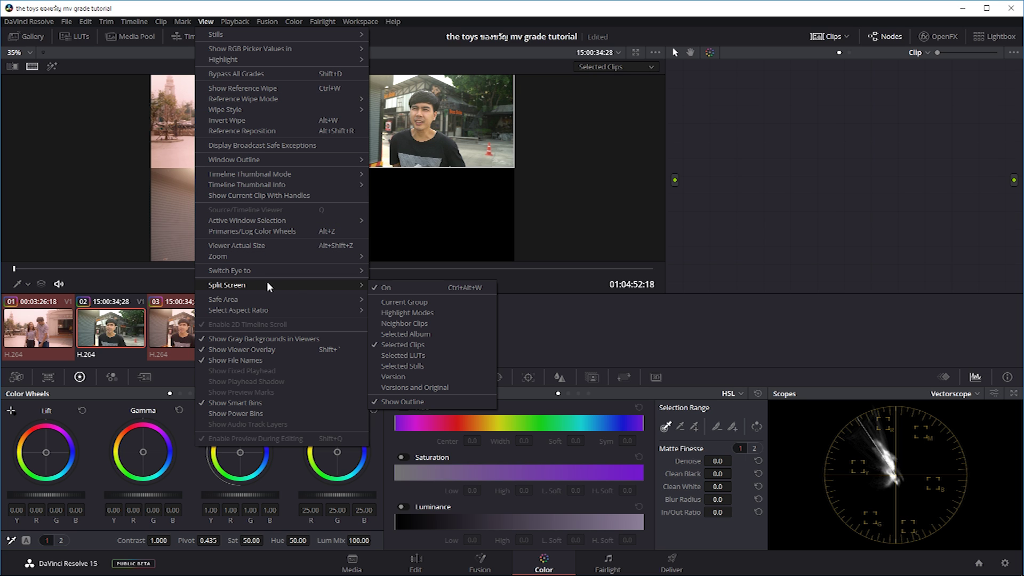
pyautogui.click(401, 288)
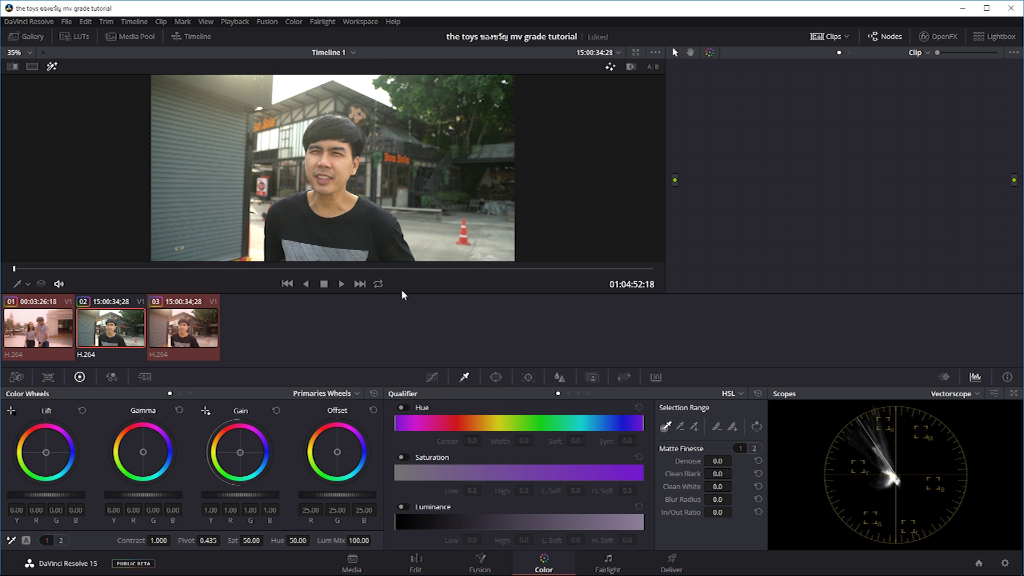
# Step: On clip 01, resample the qualifier across sky, faces and hand to reach Hue width 51.0
pyautogui.click(39, 335)
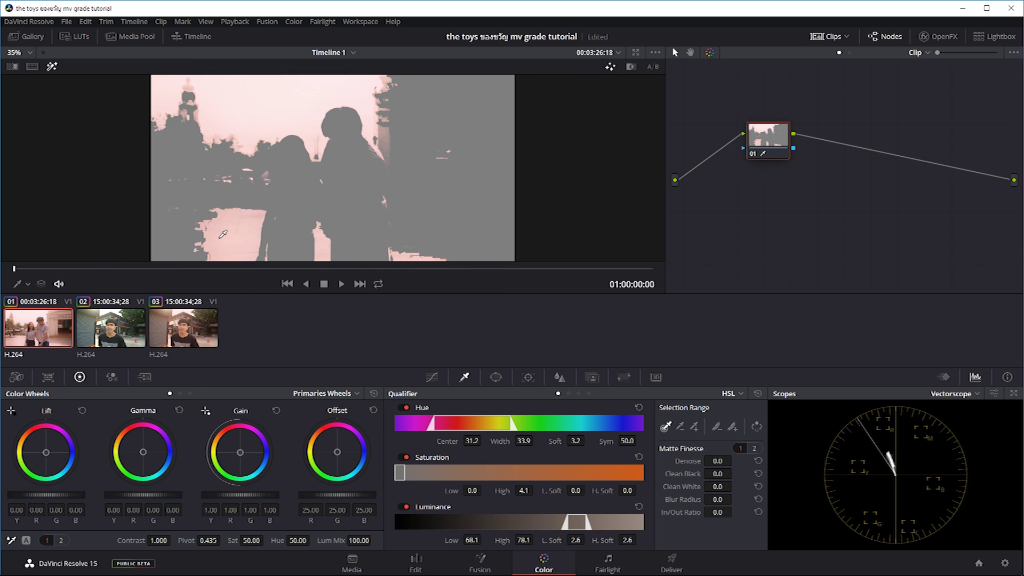
pyautogui.moveTo(307, 89); pyautogui.dragTo(318, 103)
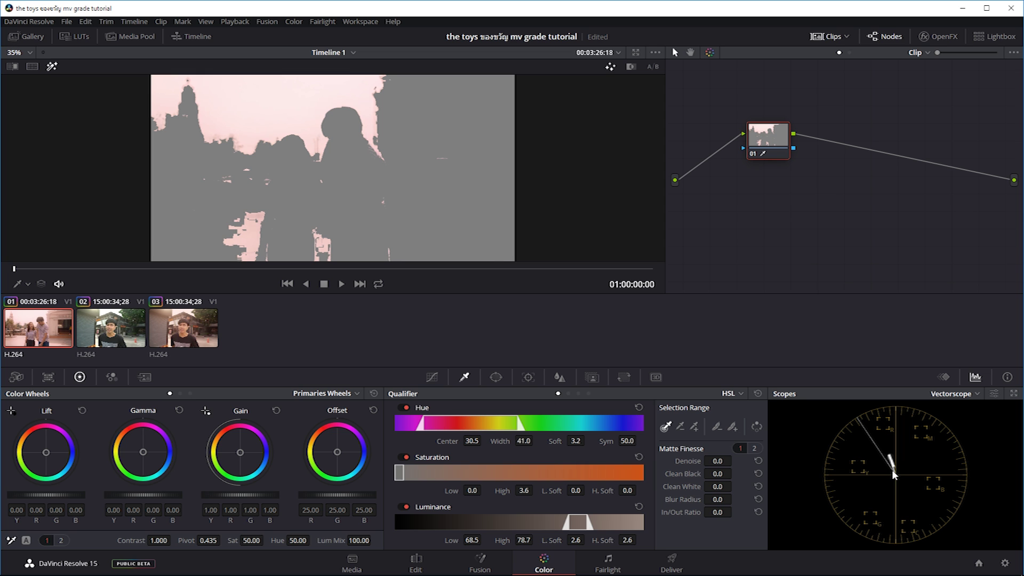
pyautogui.click(300, 150)
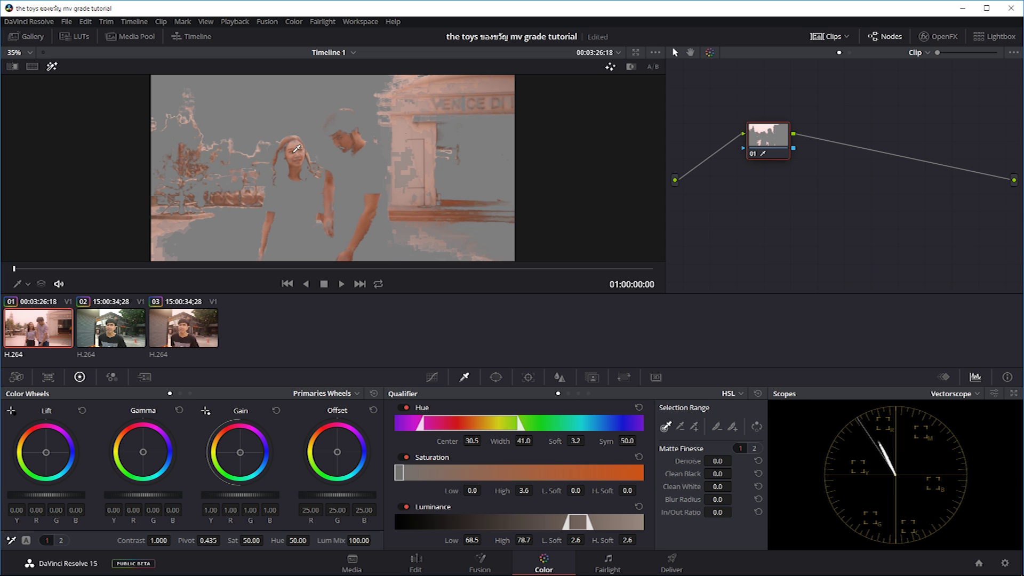
pyautogui.click(351, 139)
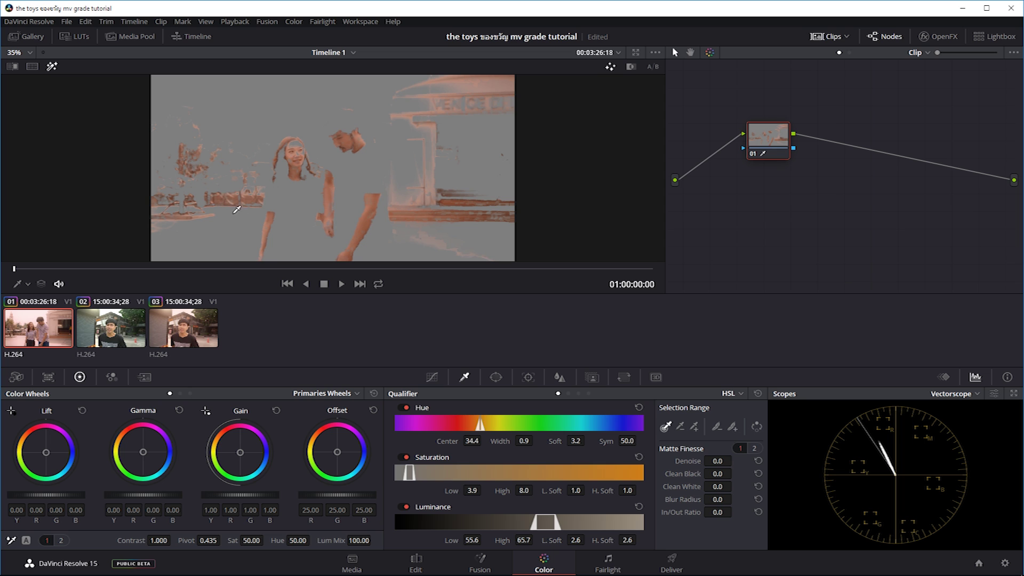
pyautogui.click(276, 247)
pyautogui.click(278, 244)
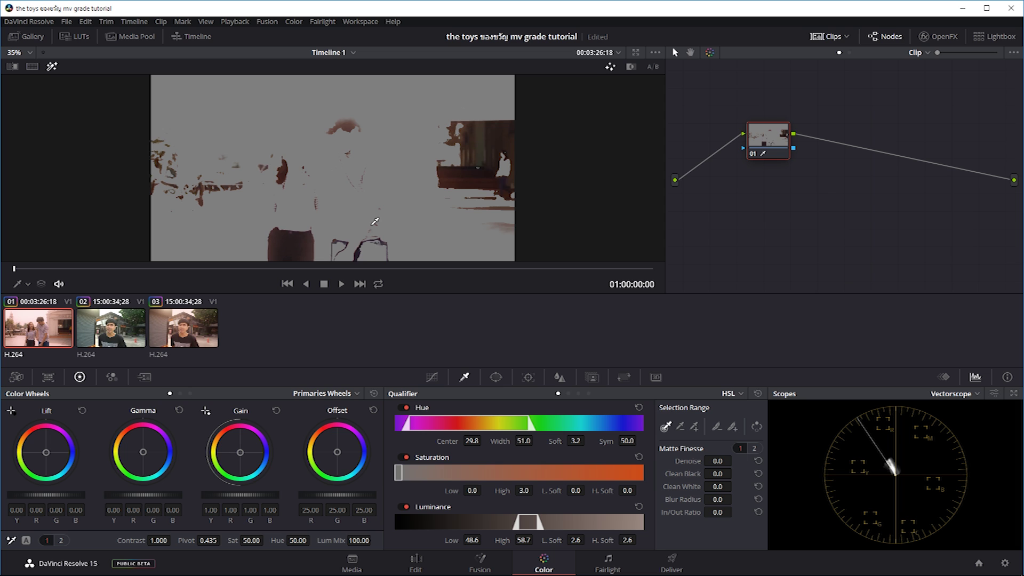
# Step: Turn off the Highlight matte preview (Shift+H) and switch to talking-head clip 02
pyautogui.hotkey('shift', 'h')
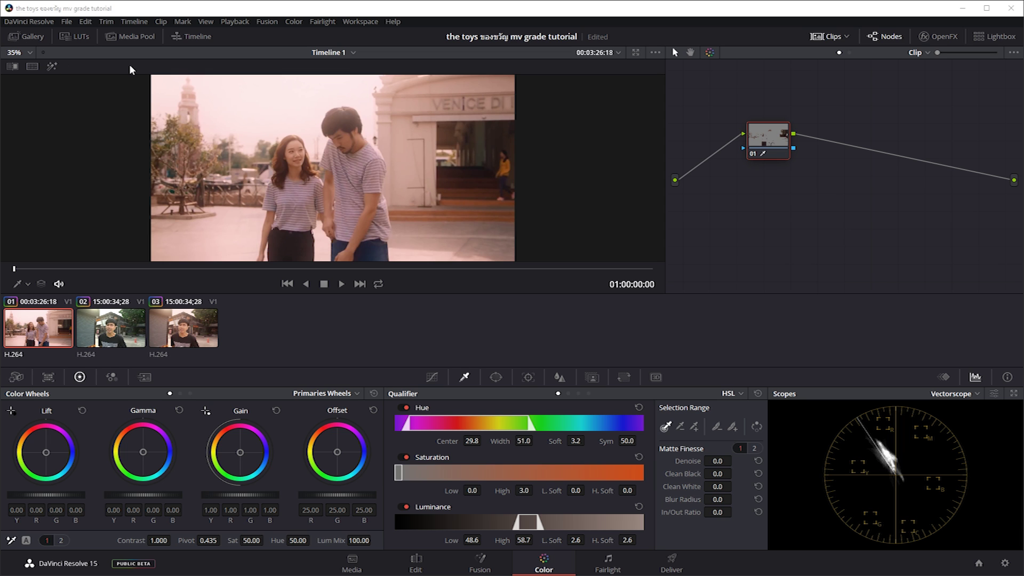
pyautogui.click(128, 329)
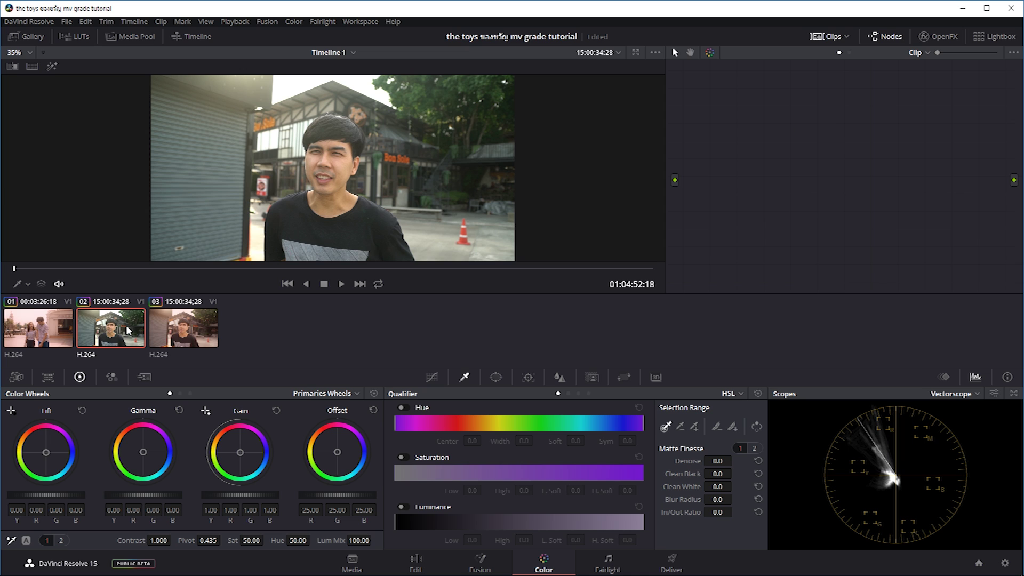
# Step: Add clip 01 to the selection and show both side by side in Selected Clips split-screen mode
pyautogui.keyDown('ctrl'); pyautogui.click(51, 330); pyautogui.keyUp('ctrl')
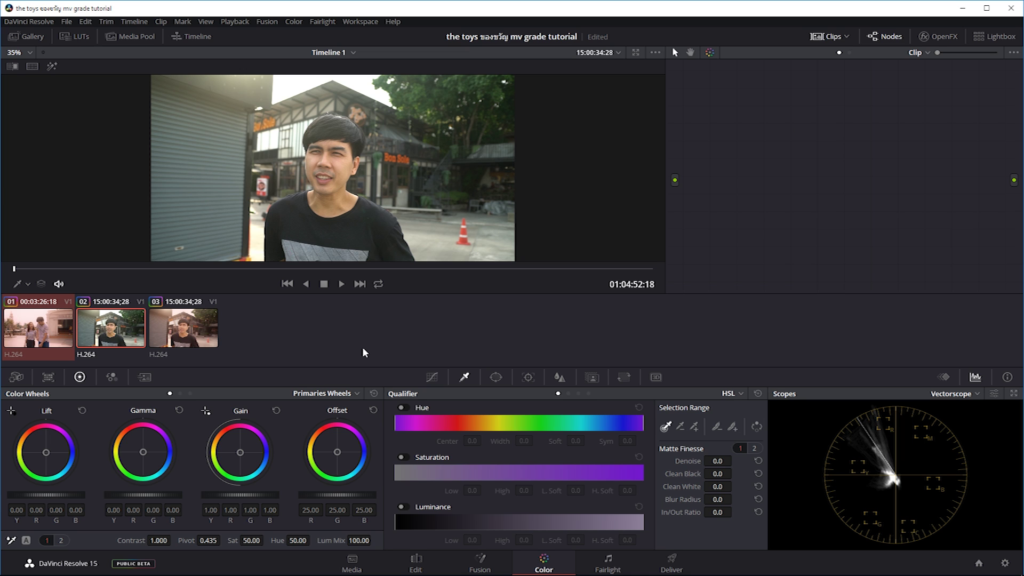
pyautogui.hotkey('ctrl', 'alt', 'w')
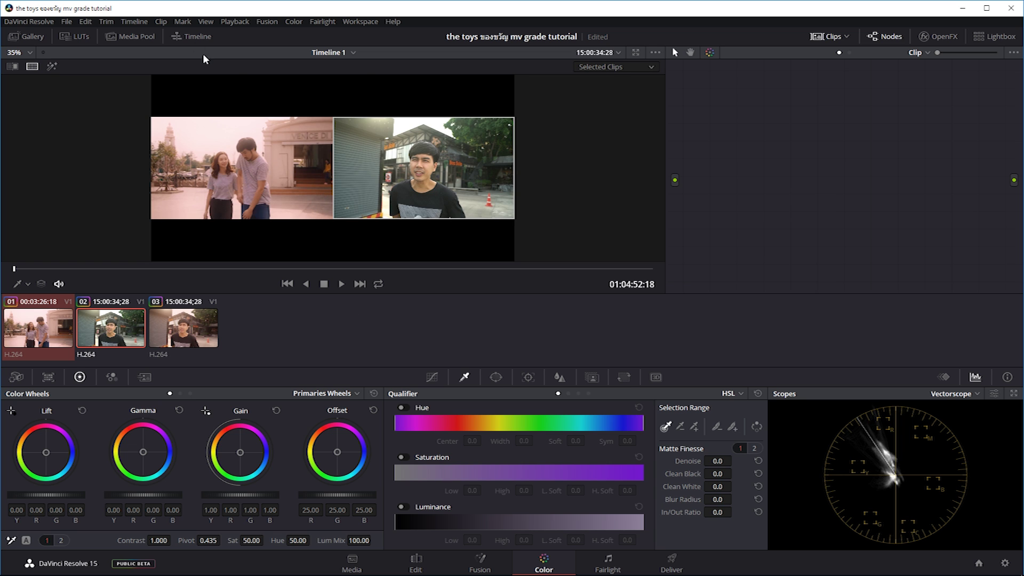
pyautogui.click(206, 21)
pyautogui.moveTo(290, 284)
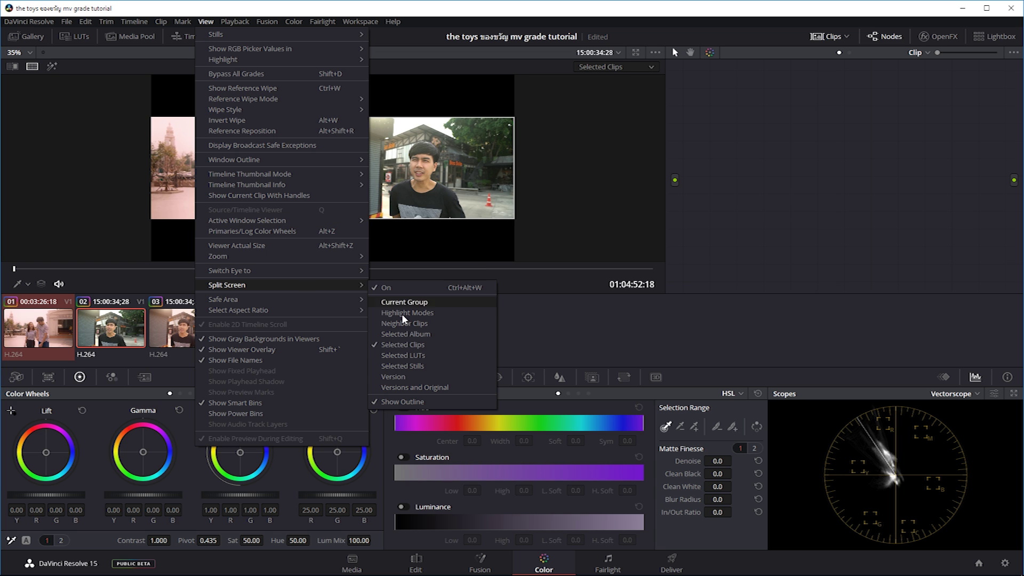
pyautogui.click(580, 337)
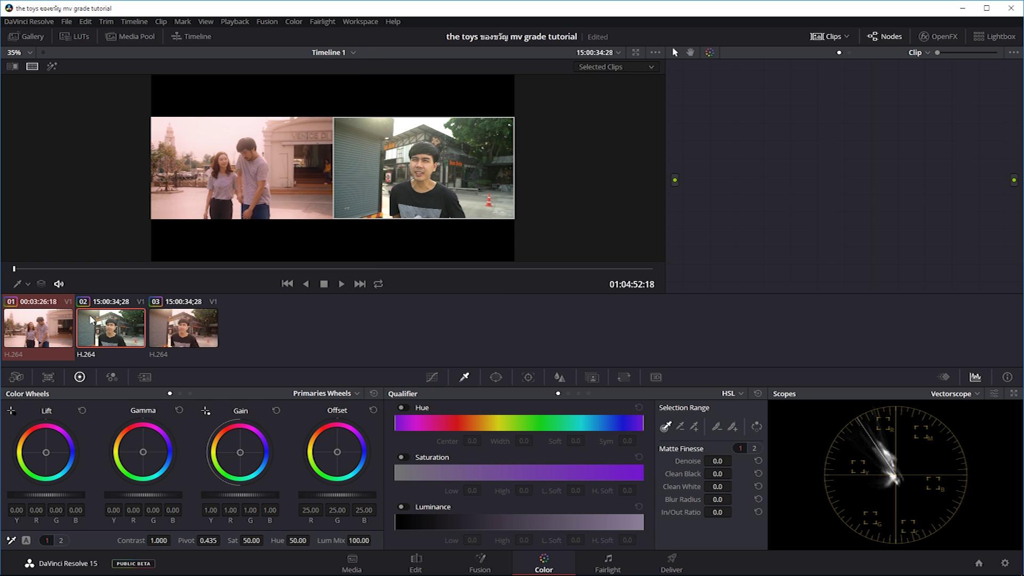
pyautogui.scroll(5, 214, 103)
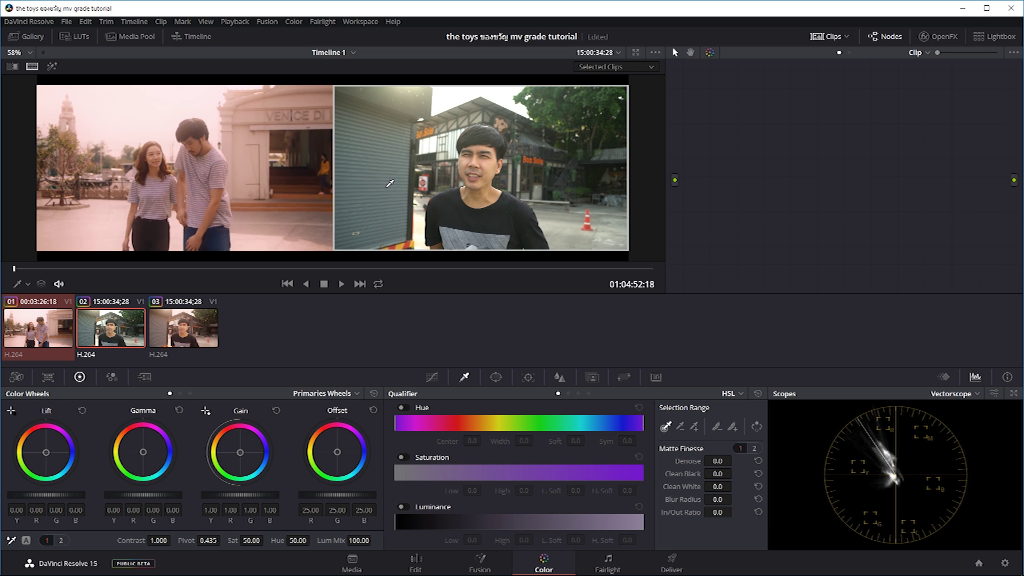
# Step: Zoom the viewer in and out to compare details of both clips
pyautogui.scroll(1, 180, 155)
pyautogui.scroll(1, 180, 155)
pyautogui.scroll(1, 181, 156)
pyautogui.scroll(1, 184, 157)
pyautogui.scroll(-4, 186, 157)
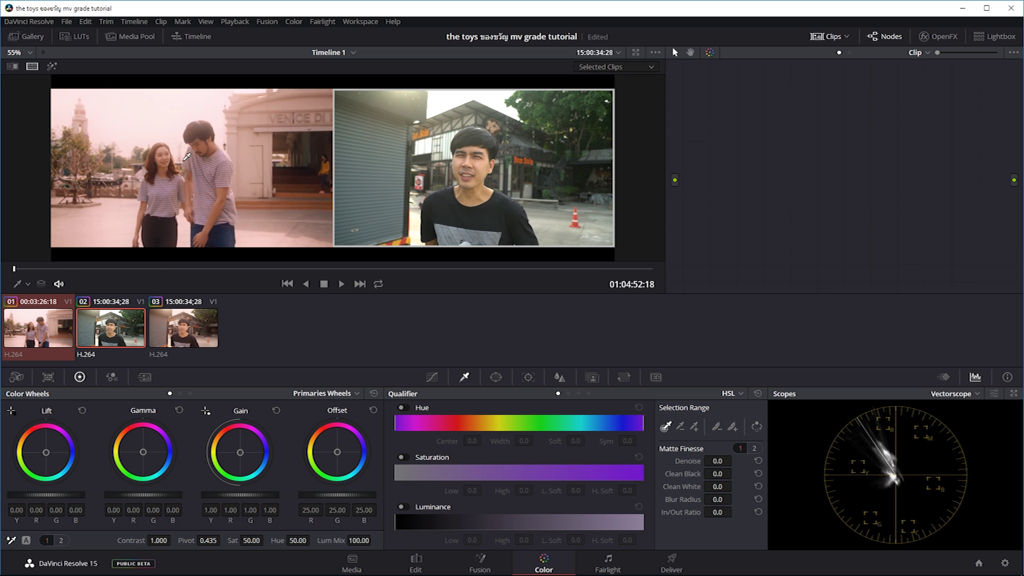
pyautogui.scroll(4, 216, 170)
pyautogui.scroll(4, 221, 175)
pyautogui.scroll(-3, 196, 169)
pyautogui.scroll(-1, 173, 160)
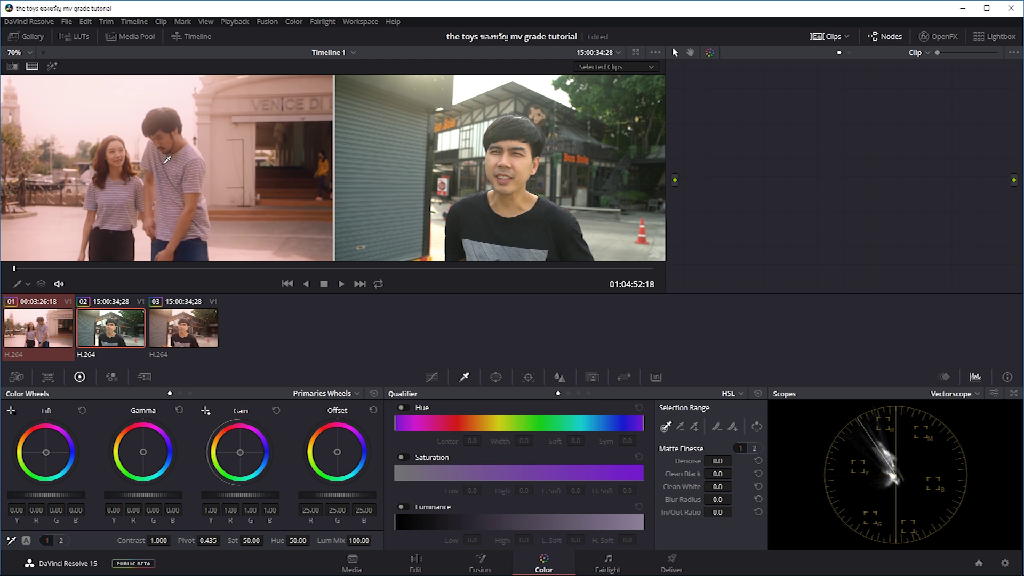
pyautogui.scroll(2, 437, 184)
pyautogui.scroll(-2, 597, 186)
pyautogui.scroll(-1, 560, 185)
# Step: Add a serial corrector node to clip 02 with Alt+S and place it in the graph
pyautogui.scroll(2, 561, 185)
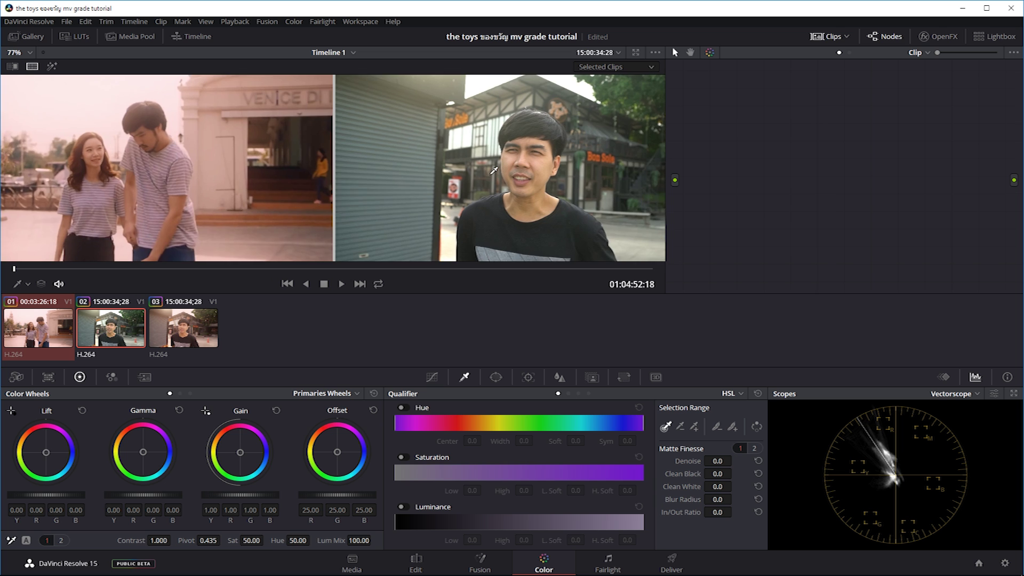
pyautogui.scroll(2, 565, 181)
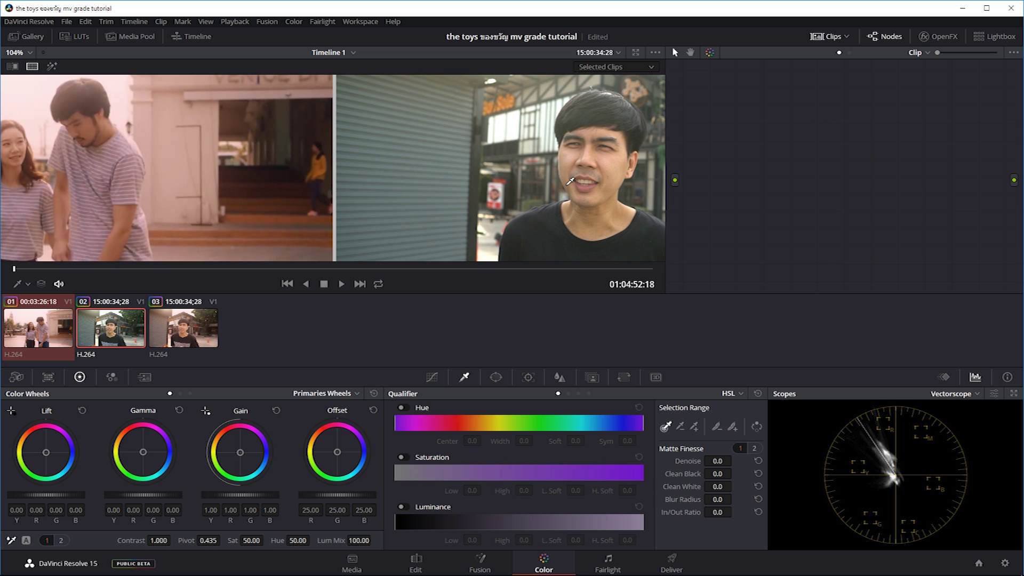
pyautogui.scroll(-3, 569, 181)
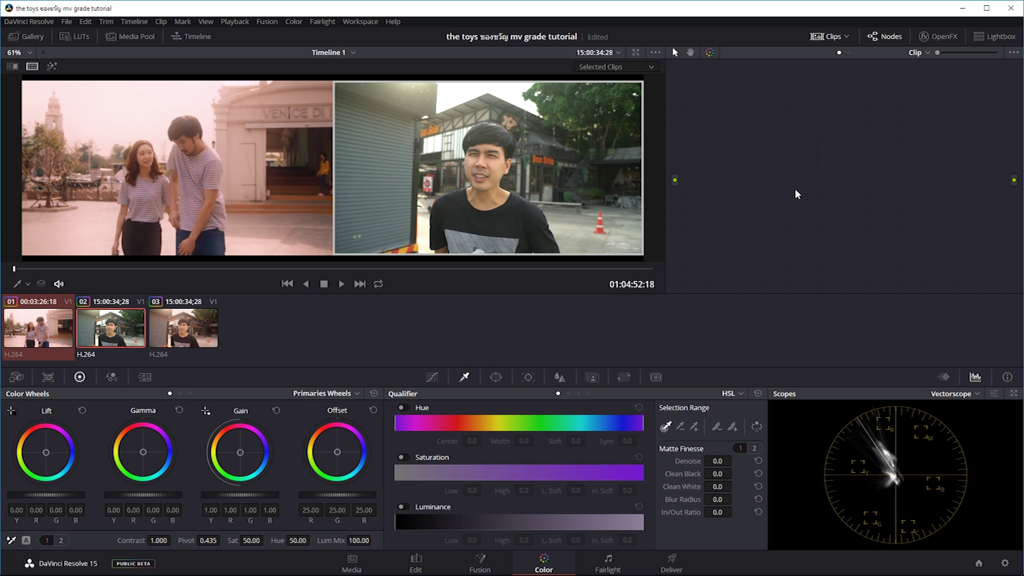
pyautogui.hotkey('alt', 's')
pyautogui.moveTo(778, 149); pyautogui.dragTo(787, 152)
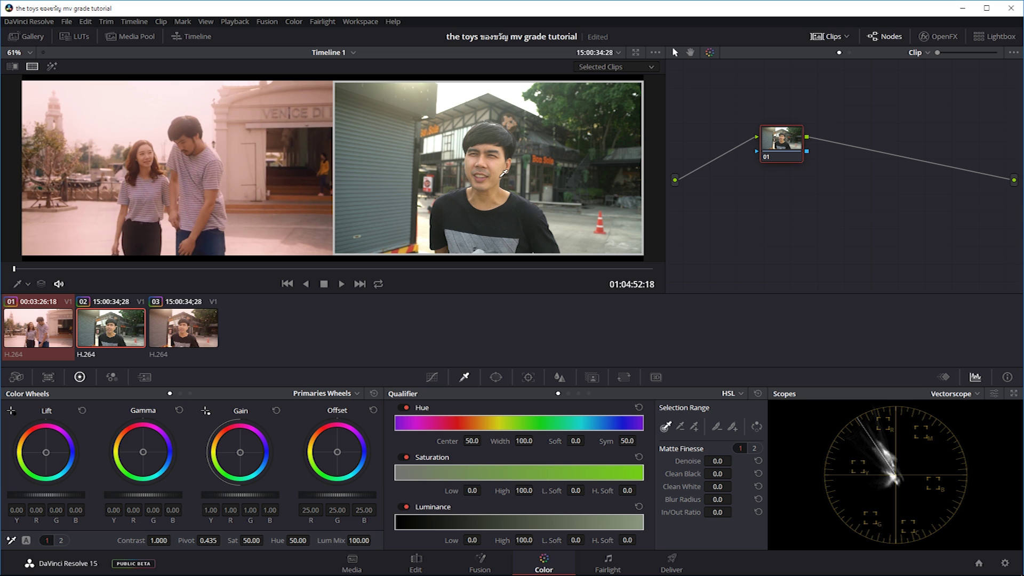
# Step: Shift node 01 left, set the scope to Waveform, and bring up temperature and tint controls
pyautogui.moveTo(774, 145); pyautogui.dragTo(728, 145)
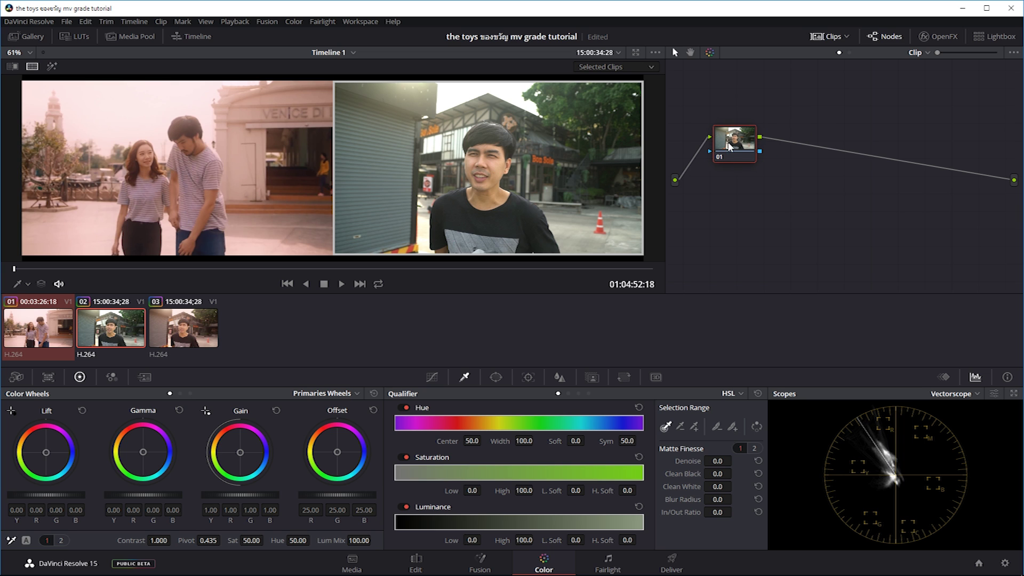
pyautogui.click(958, 397)
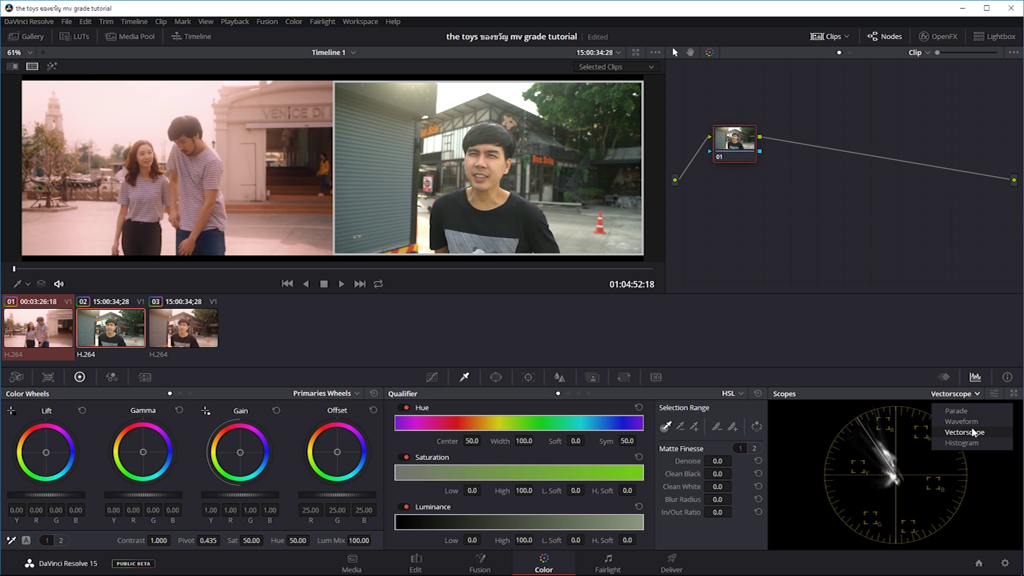
pyautogui.click(969, 425)
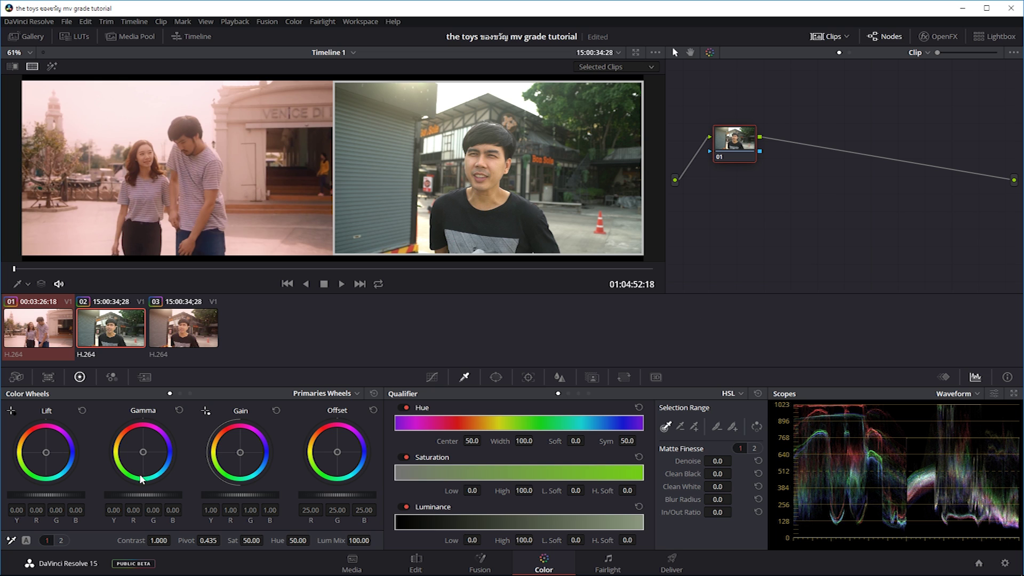
pyautogui.click(63, 539)
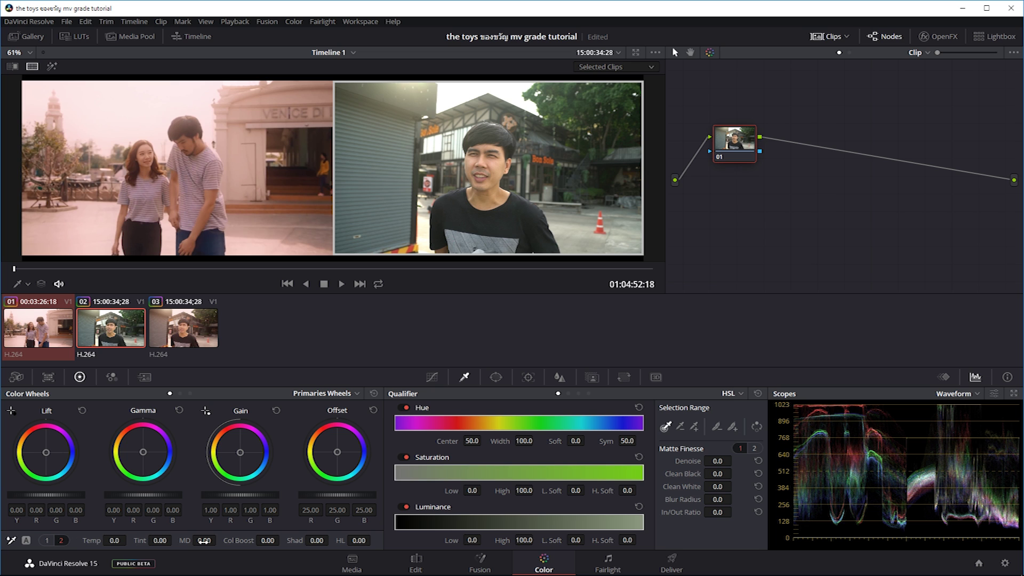
# Step: Lower the talking-head clip's Mid Detail to -80.00, bypassing the grade once to compare
pyautogui.moveTo(204, 540)
pyautogui.mouseDown()
pyautogui.moveTo(219, 541)
pyautogui.moveTo(208, 541)
pyautogui.mouseUp()
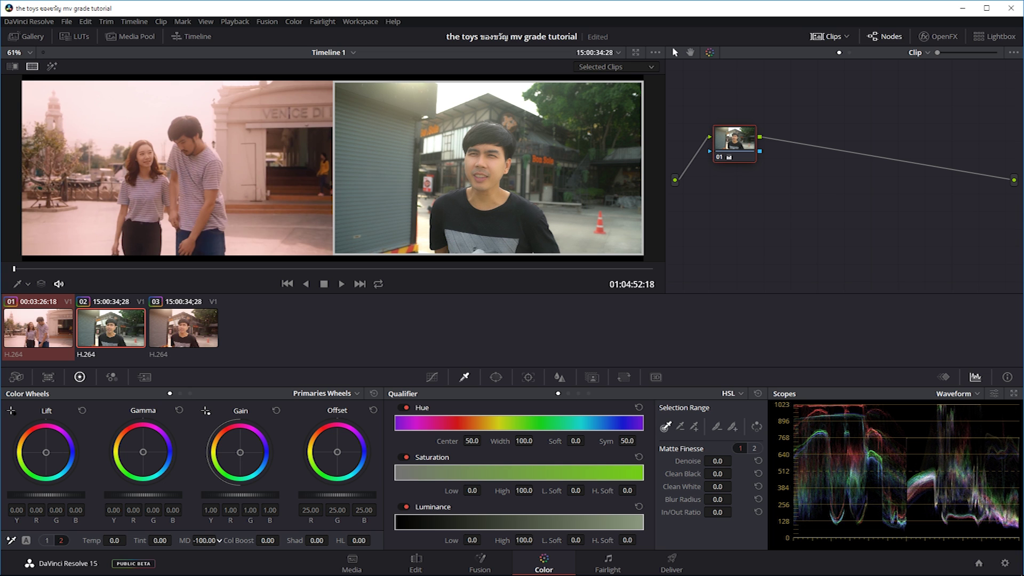
pyautogui.moveTo(208, 540); pyautogui.dragTo(229, 540)
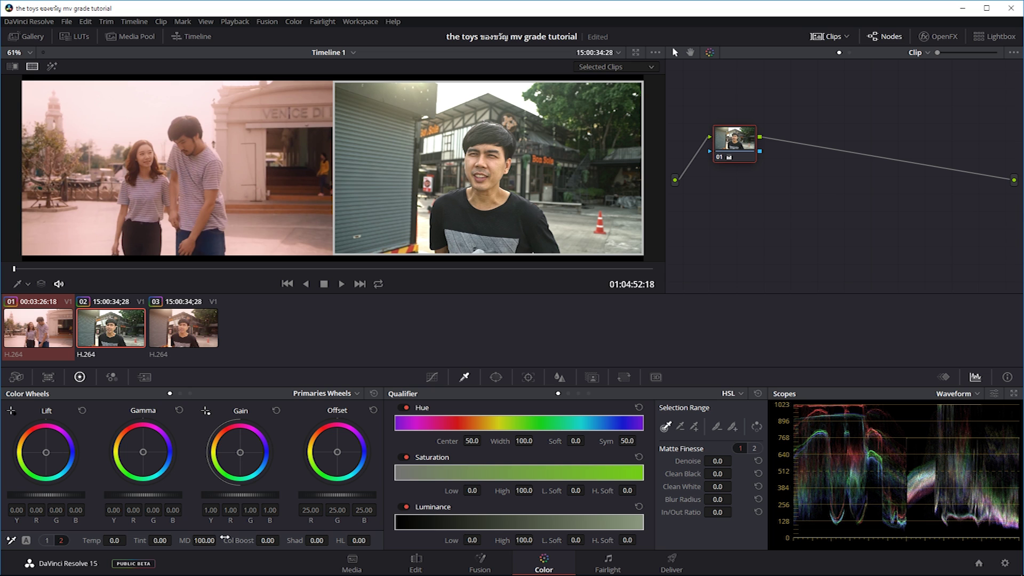
pyautogui.moveTo(229, 540); pyautogui.dragTo(208, 540)
pyautogui.moveTo(206, 540); pyautogui.dragTo(198, 540)
pyautogui.moveTo(205, 540); pyautogui.dragTo(197, 540)
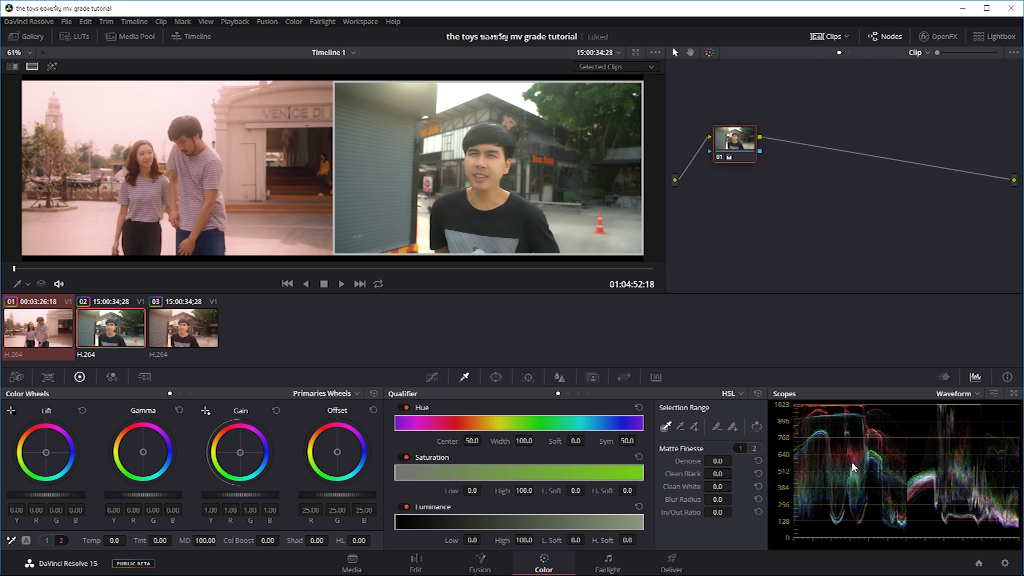
pyautogui.moveTo(205, 540)
pyautogui.mouseDown()
pyautogui.moveTo(230, 540)
pyautogui.moveTo(208, 540)
pyautogui.mouseUp()
pyautogui.moveTo(215, 540); pyautogui.dragTo(226, 540)
pyautogui.scroll(4, 552, 175)
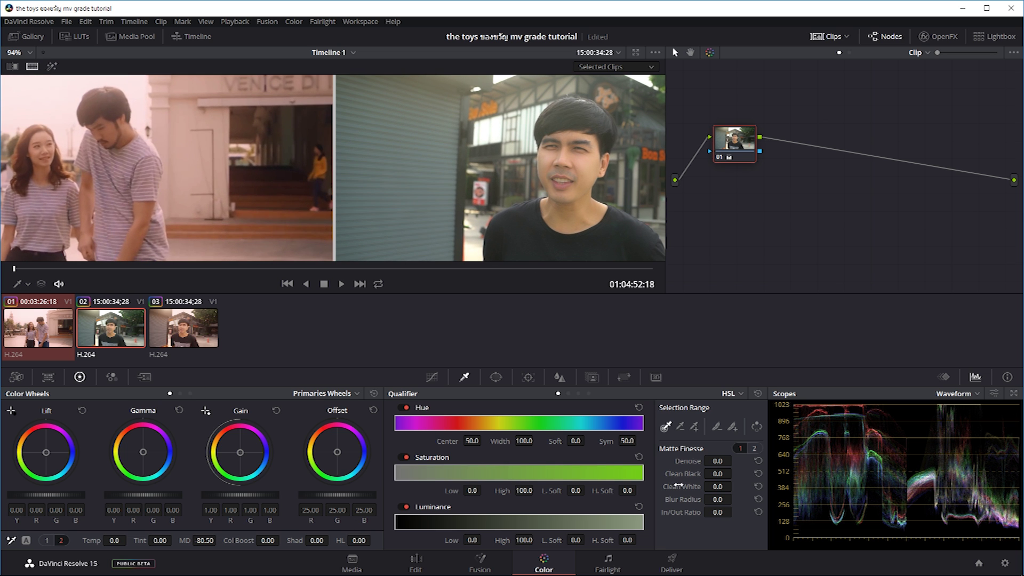
pyautogui.moveTo(204, 540); pyautogui.dragTo(204, 540)
pyautogui.hotkey('shift', 'd')
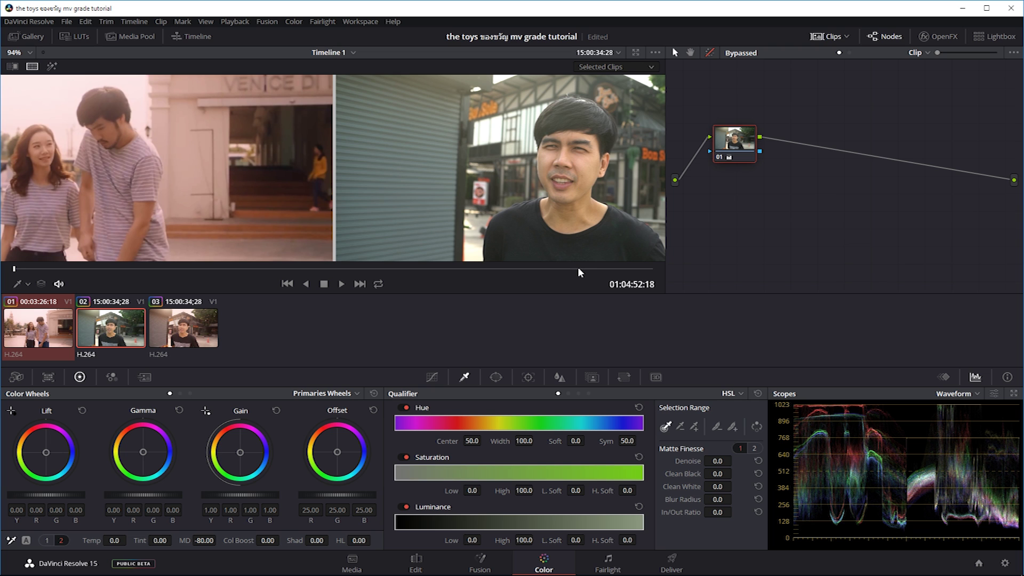
pyautogui.hotkey('shift', 'd')
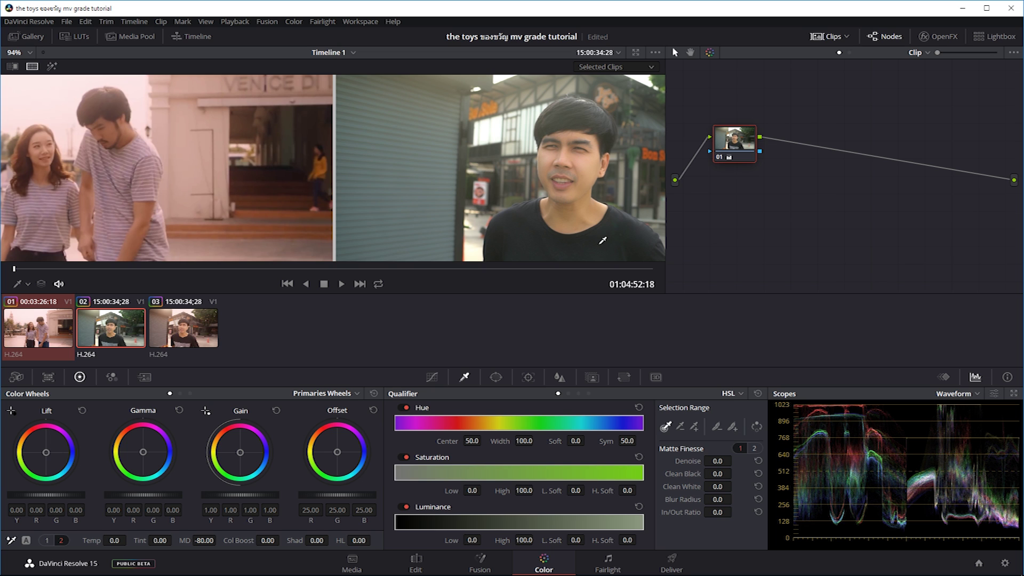
# Step: Switch the Blur palette to Sharpen mode and set the radius to 0.49
pyautogui.click(561, 377)
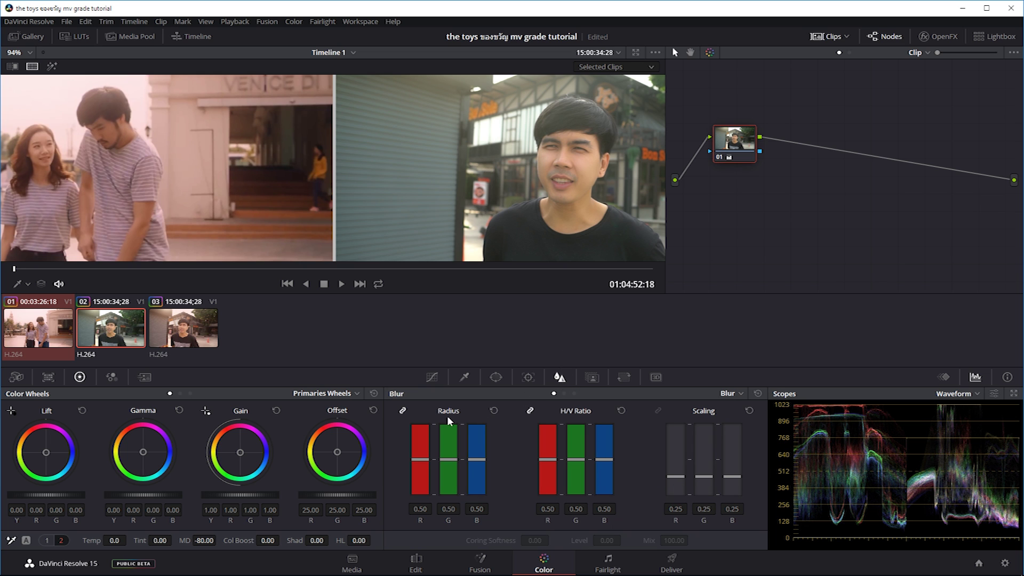
pyautogui.click(734, 395)
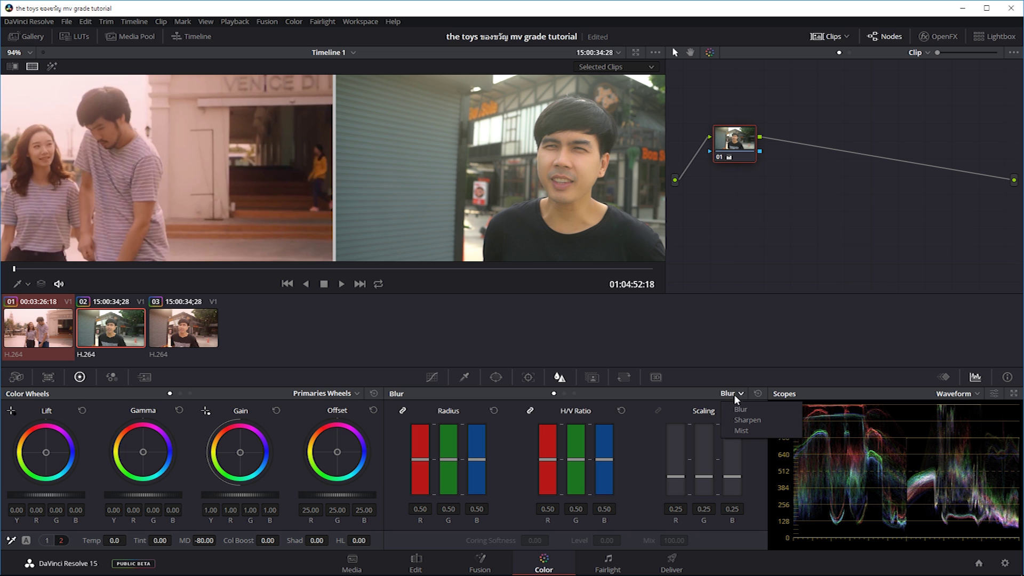
pyautogui.click(743, 411)
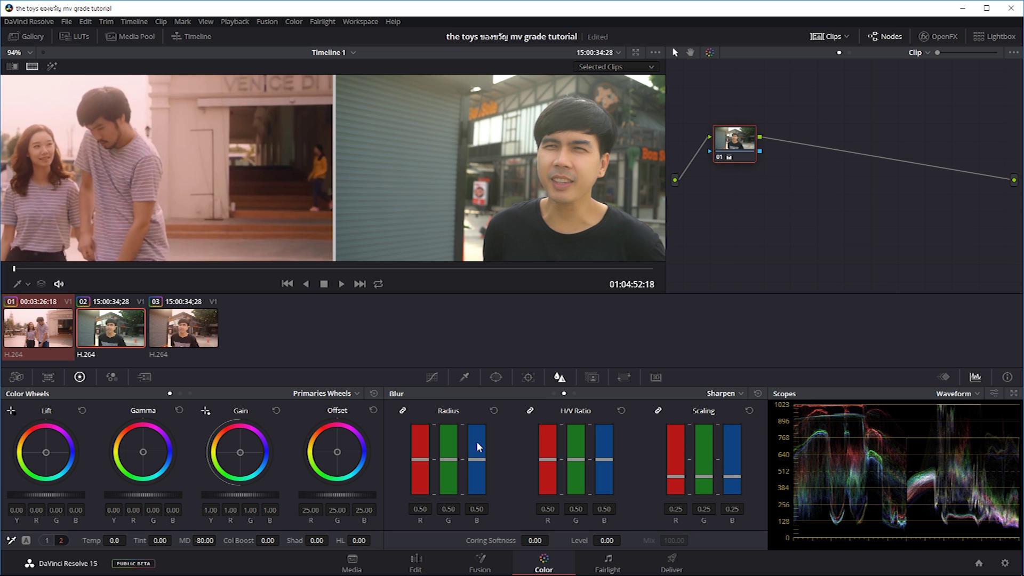
pyautogui.moveTo(453, 457); pyautogui.dragTo(452, 475)
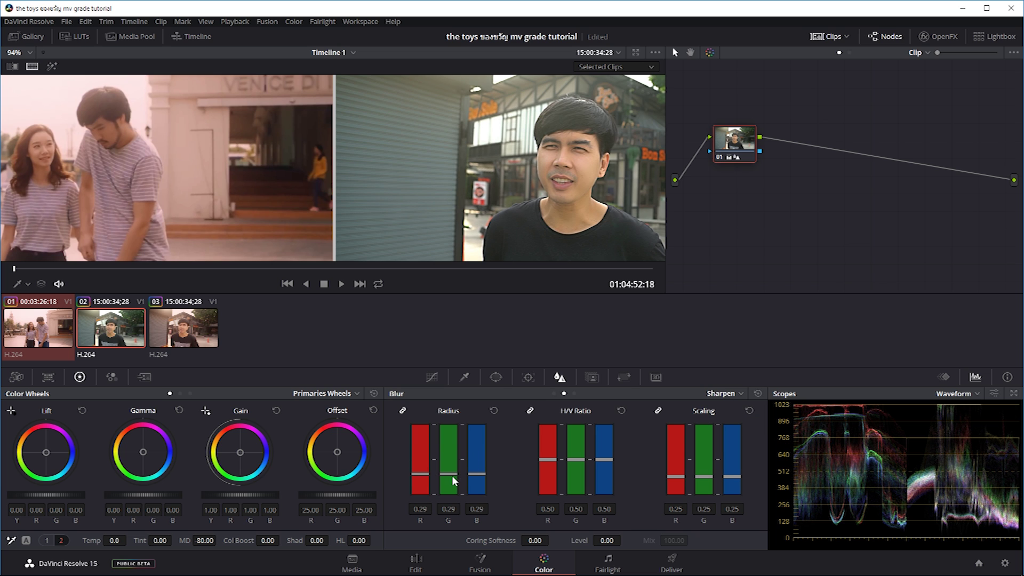
pyautogui.moveTo(452, 475); pyautogui.dragTo(450, 464)
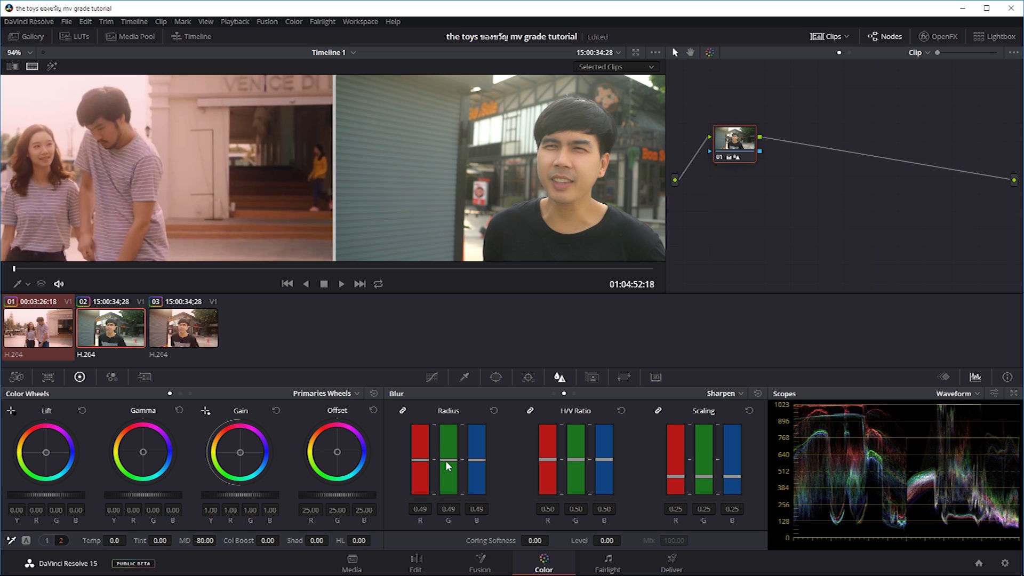
pyautogui.moveTo(447, 460); pyautogui.dragTo(448, 460)
# Step: Add a second serial corrector node, 02, after node 01
pyautogui.scroll(-3, 536, 181)
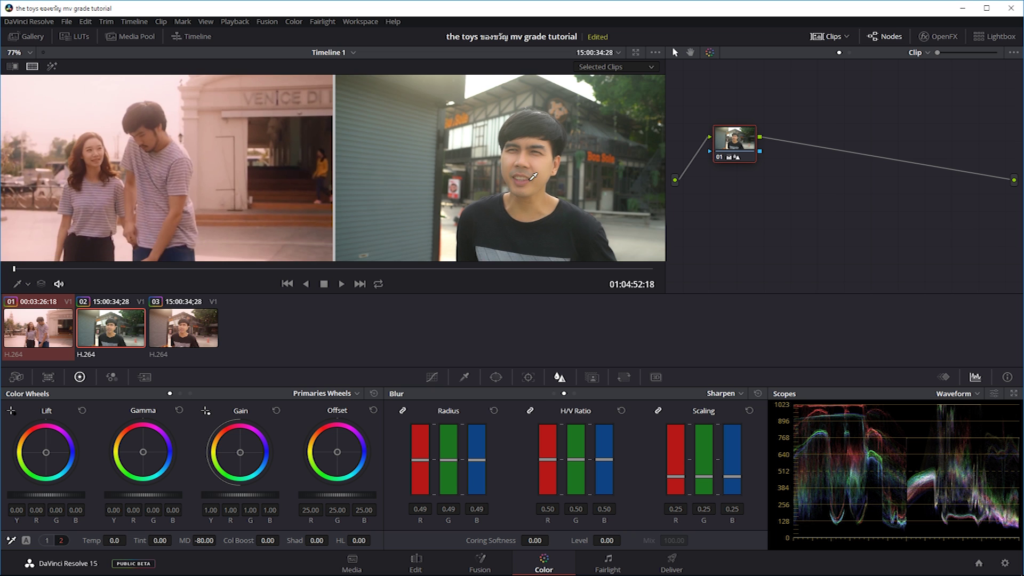
pyautogui.scroll(-1, 481, 187)
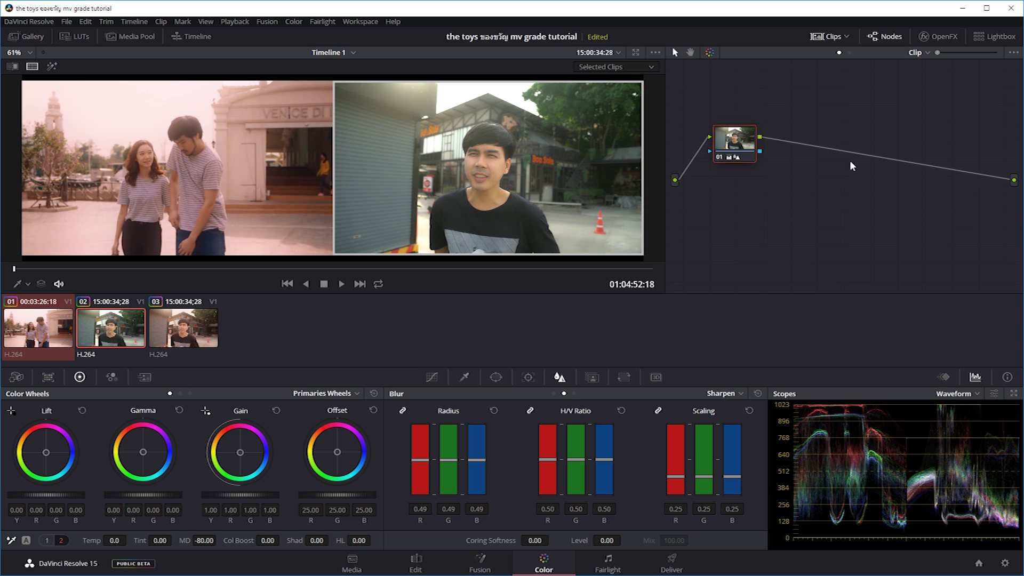
pyautogui.hotkey('alt', 's')
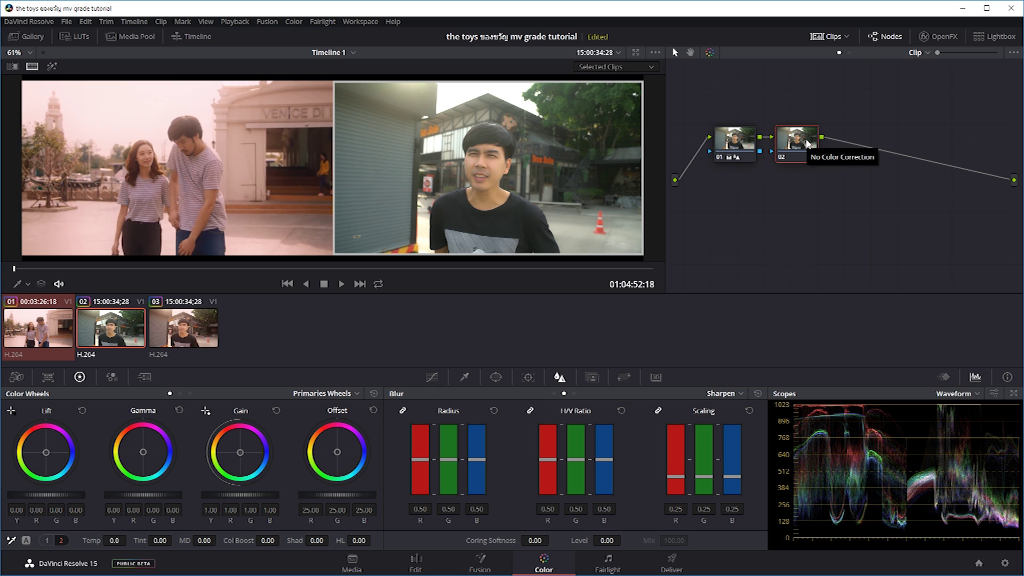
# Step: Select node 01, then the new empty node 02
pyautogui.click(731, 142)
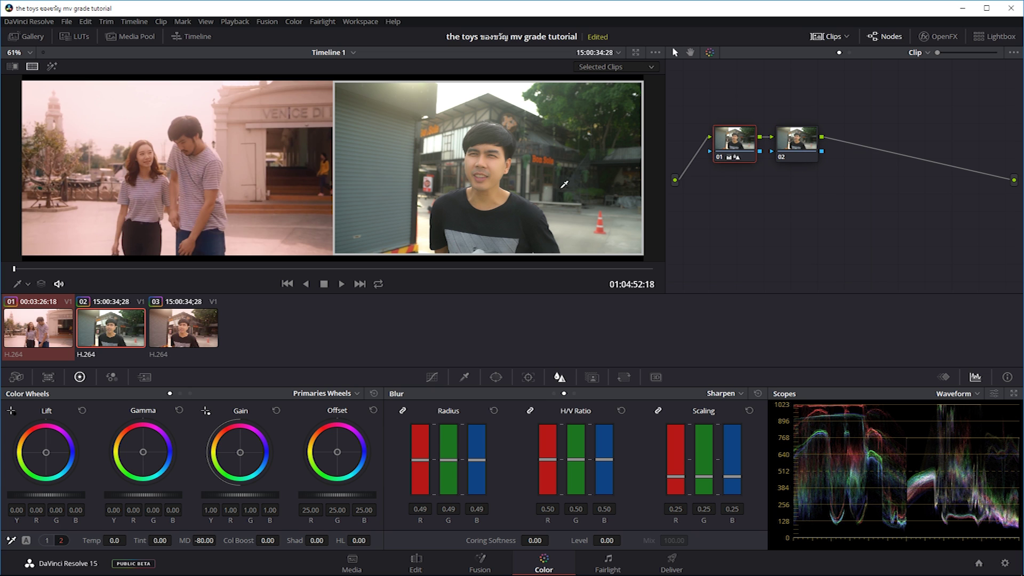
pyautogui.click(800, 149)
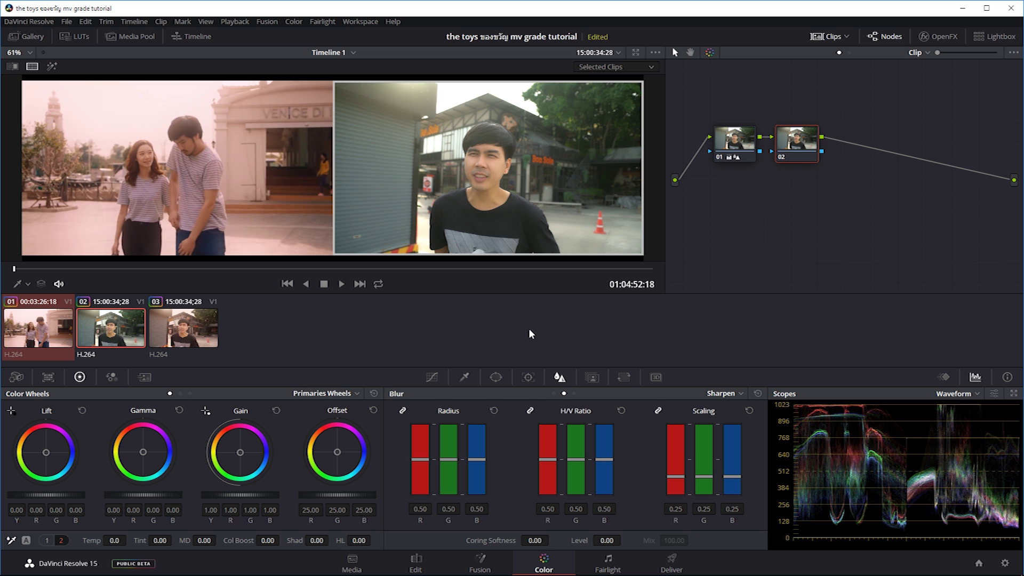
# Step: Switch the scope to Vectorscope and view the talking-head clip on its own
pyautogui.click(961, 391)
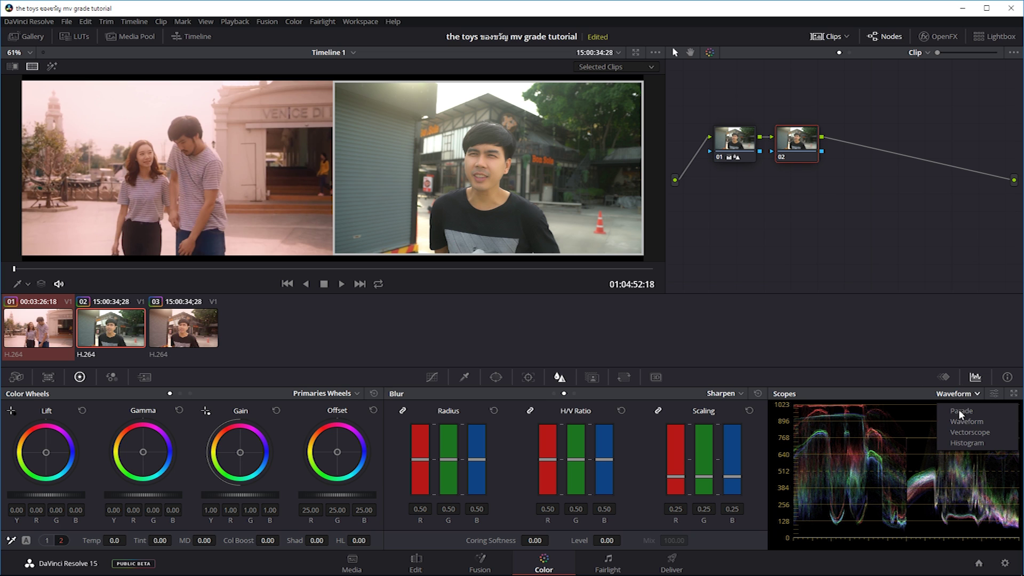
pyautogui.click(962, 432)
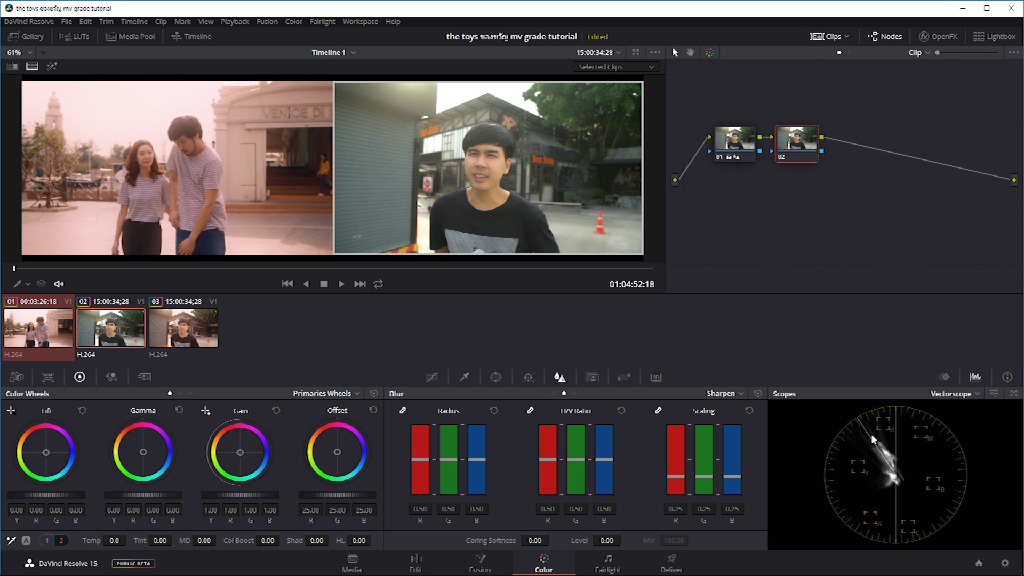
pyautogui.click(120, 329)
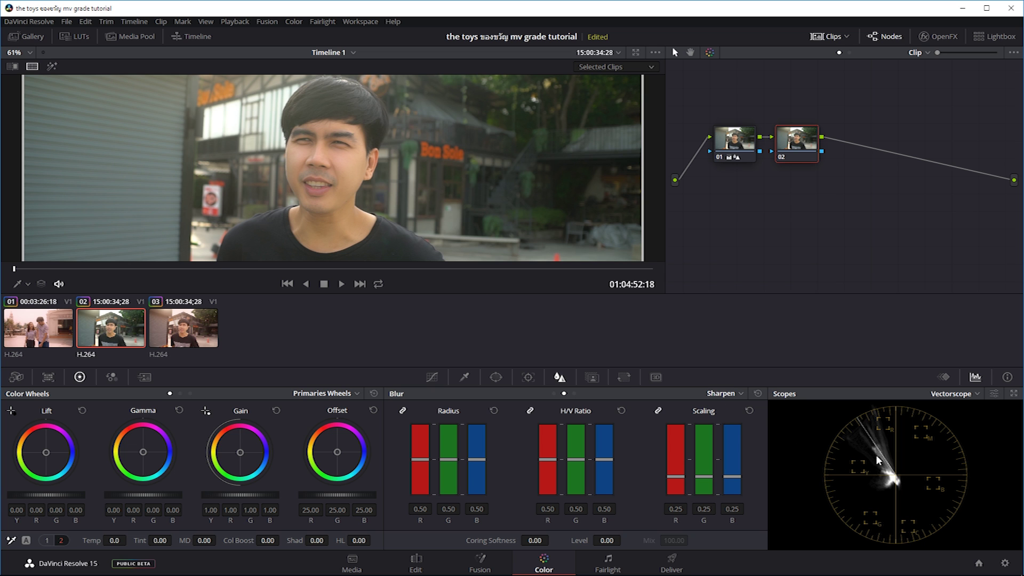
pyautogui.scroll(-2, 396, 195)
pyautogui.scroll(-1, 397, 195)
pyautogui.scroll(-1, 396, 196)
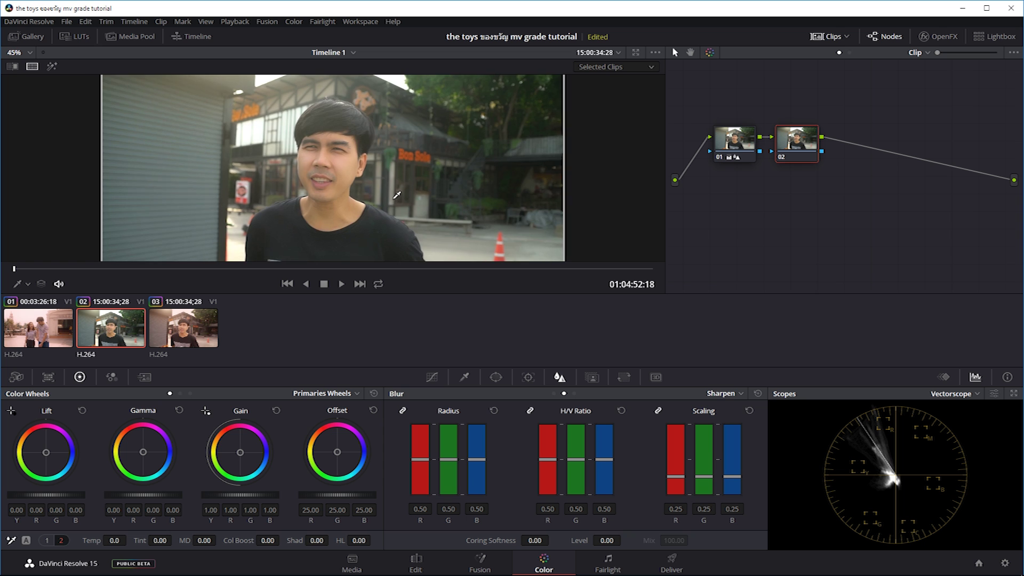
pyautogui.scroll(-2, 397, 195)
pyautogui.scroll(1, 397, 195)
# Step: Flip between the reference and talking-head clips, then show them side by side
pyautogui.click(52, 333)
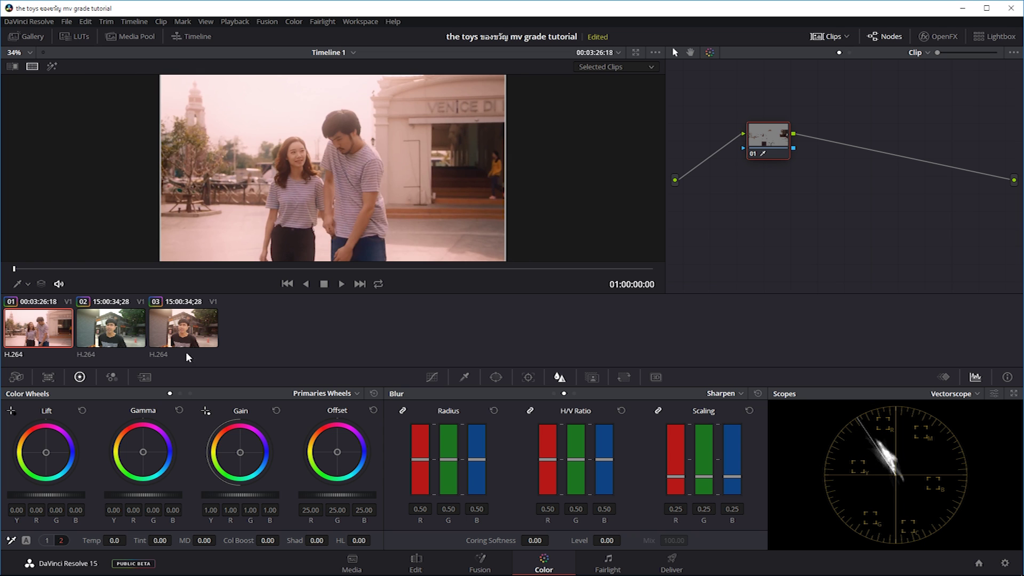
pyautogui.press('Down')
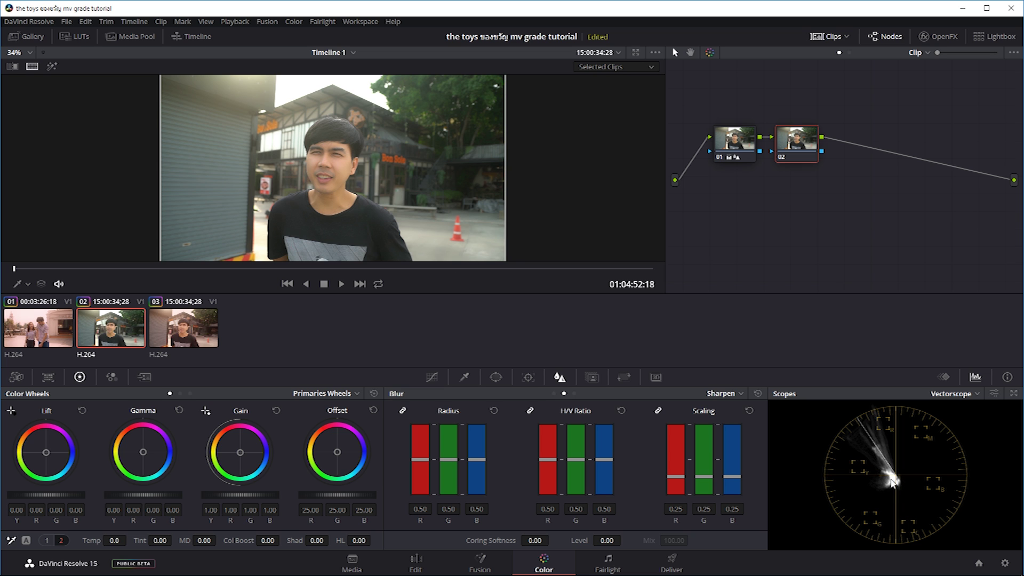
pyautogui.click(63, 335)
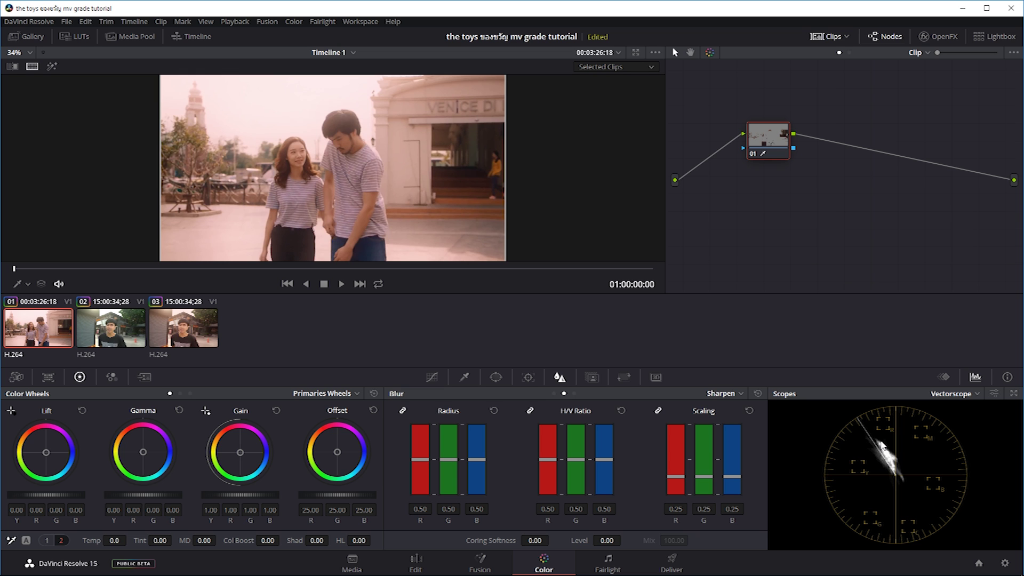
pyautogui.click(133, 341)
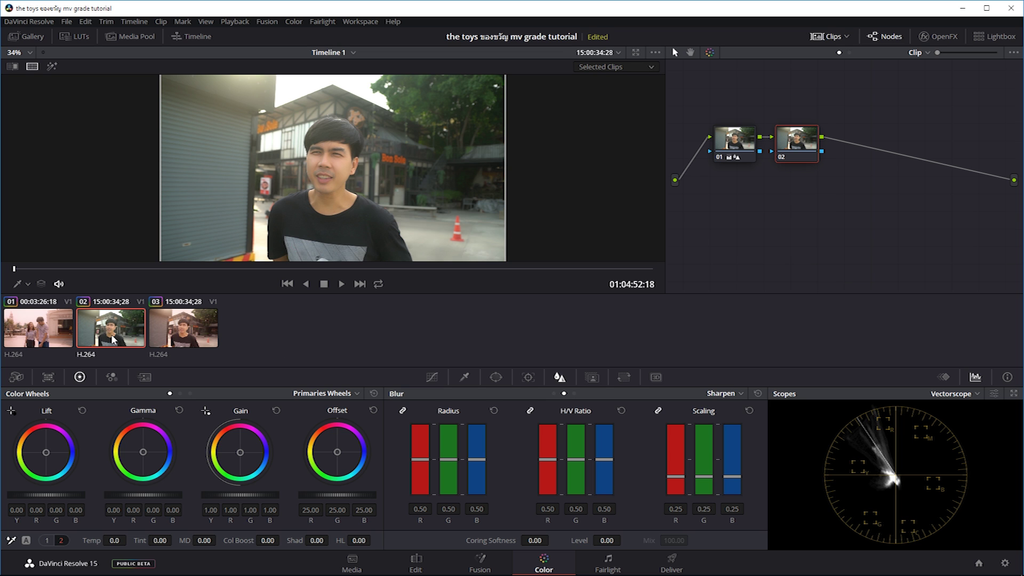
pyautogui.keyDown('ctrl'); pyautogui.click(46, 329); pyautogui.keyUp('ctrl')
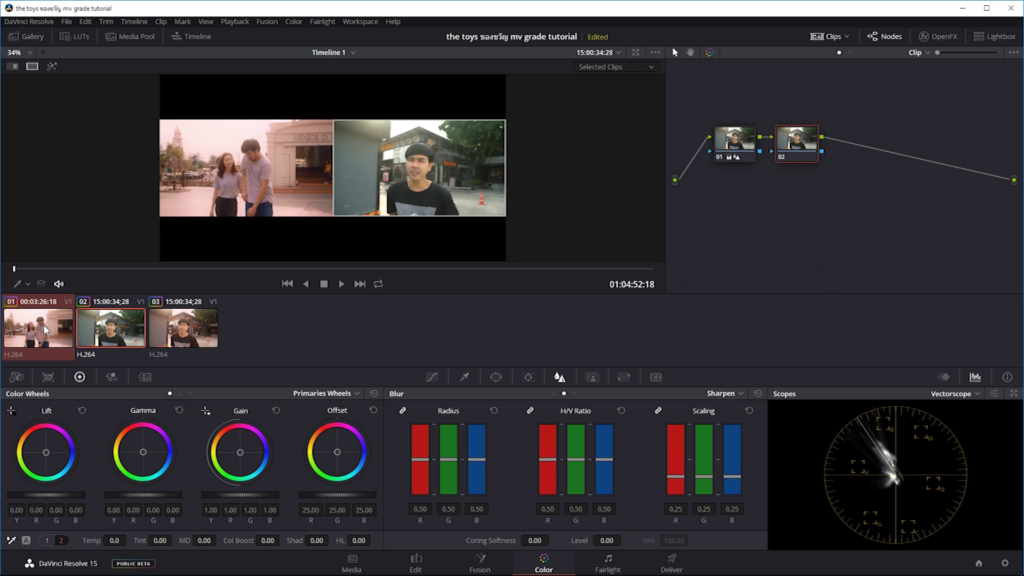
pyautogui.scroll(2, 321, 179)
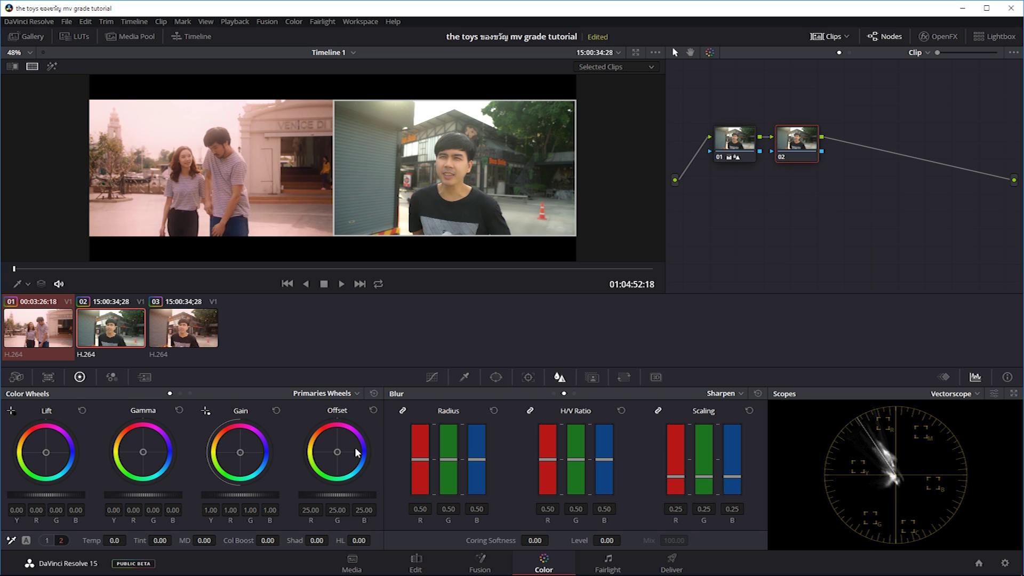
# Step: Set node 02's temperature to 890.0 and tint to 85.50, then add serial node 03
pyautogui.click(61, 540)
pyautogui.click(47, 540)
pyautogui.moveTo(114, 540)
pyautogui.mouseDown()
pyautogui.moveTo(129, 540)
pyautogui.moveTo(96, 540)
pyautogui.moveTo(130, 540)
pyautogui.mouseUp()
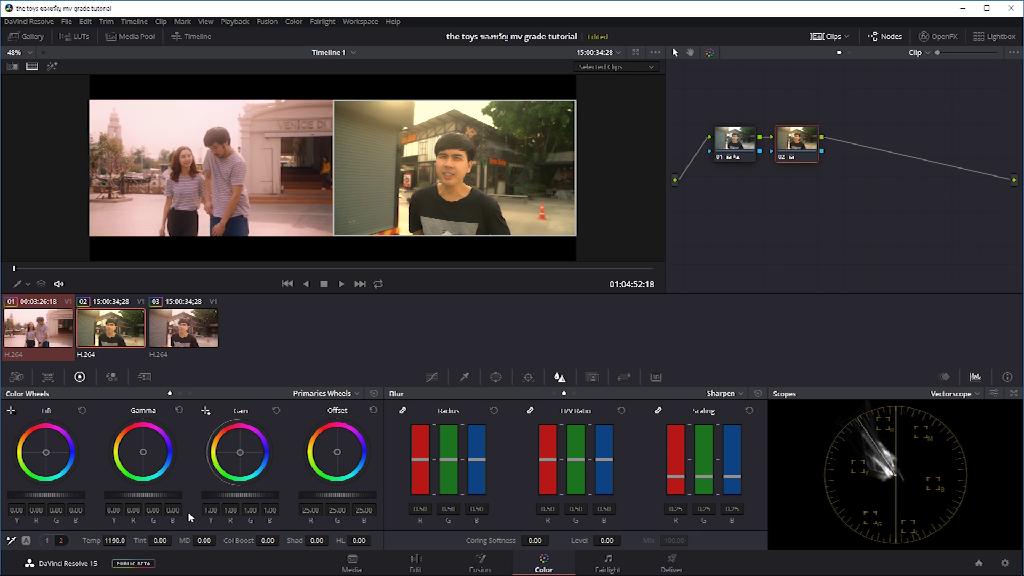
pyautogui.moveTo(160, 540); pyautogui.dragTo(175, 540)
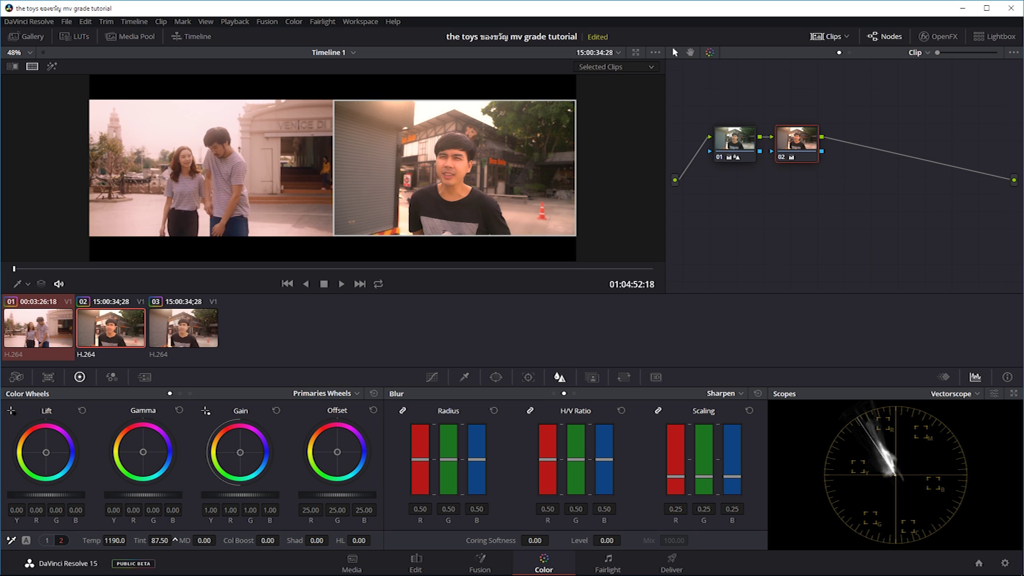
pyautogui.moveTo(174, 540); pyautogui.dragTo(114, 540)
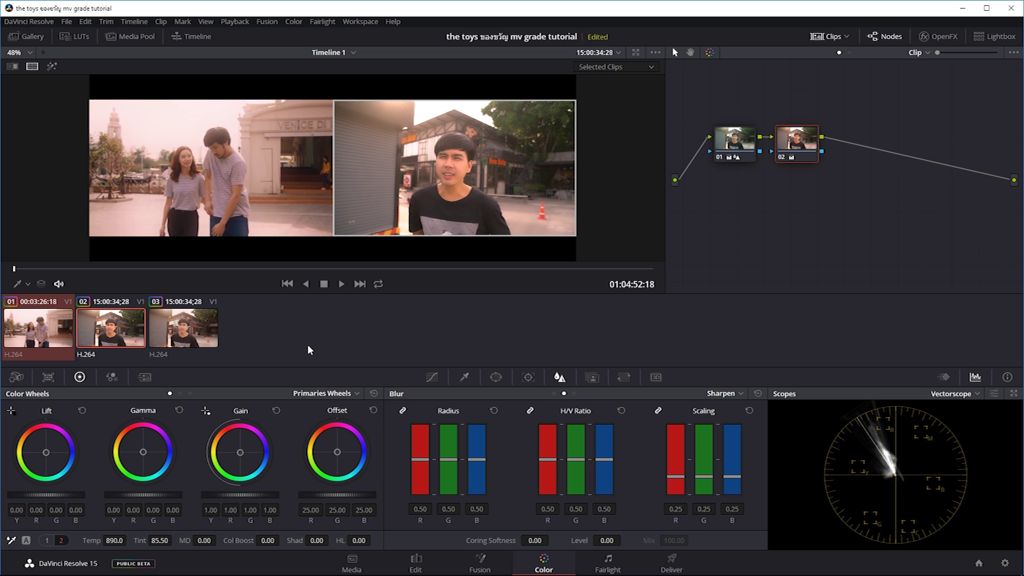
pyautogui.hotkey('shift', 'd')
pyautogui.hotkey('shift', 'd')
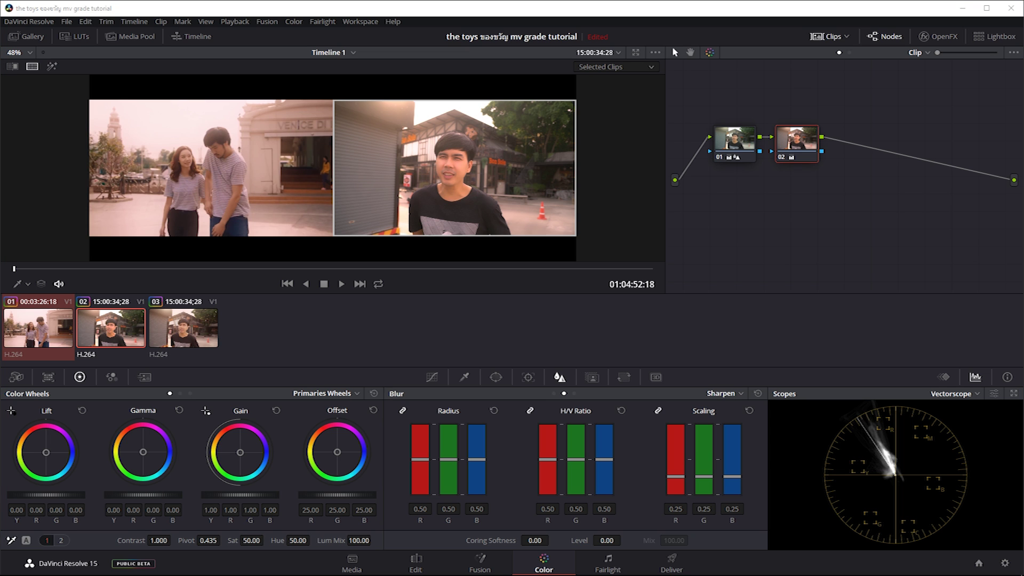
pyautogui.click(805, 187)
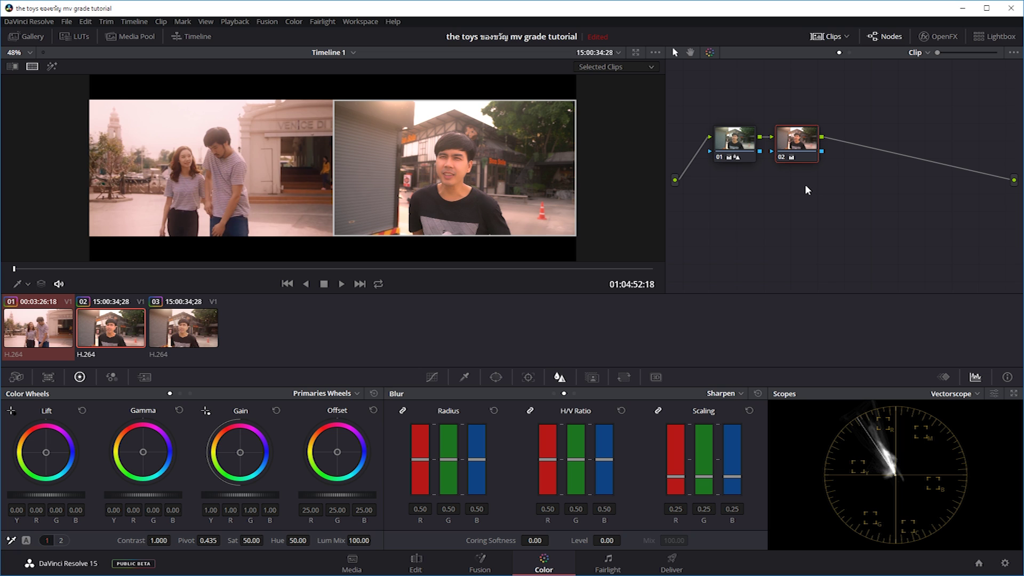
pyautogui.hotkey('alt', 's')
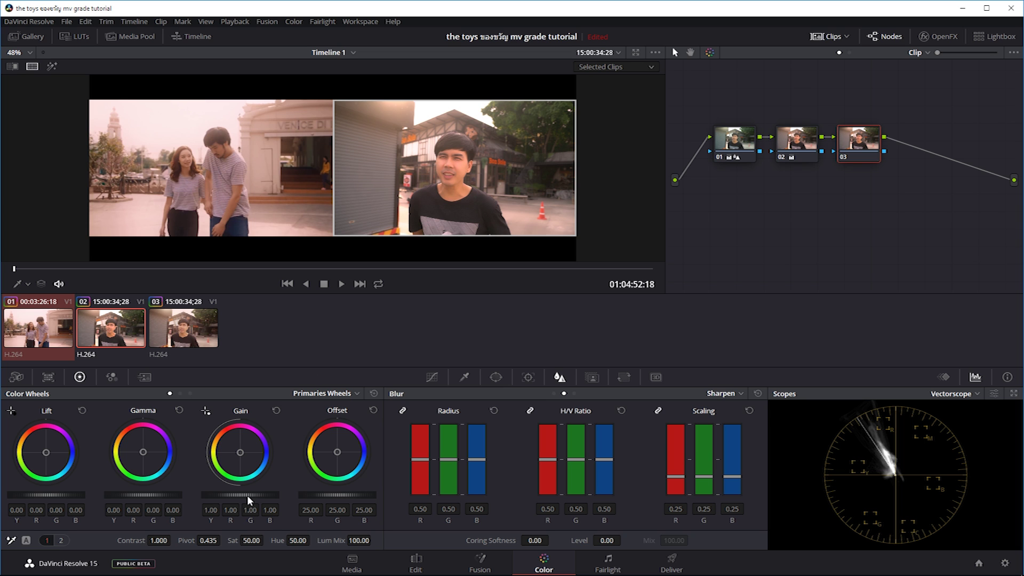
# Step: Set node 03's master Gain to 0.90
pyautogui.moveTo(245, 492)
pyautogui.mouseDown()
pyautogui.moveTo(224, 493)
pyautogui.moveTo(242, 494)
pyautogui.mouseUp()
pyautogui.moveTo(251, 493); pyautogui.dragTo(239, 494)
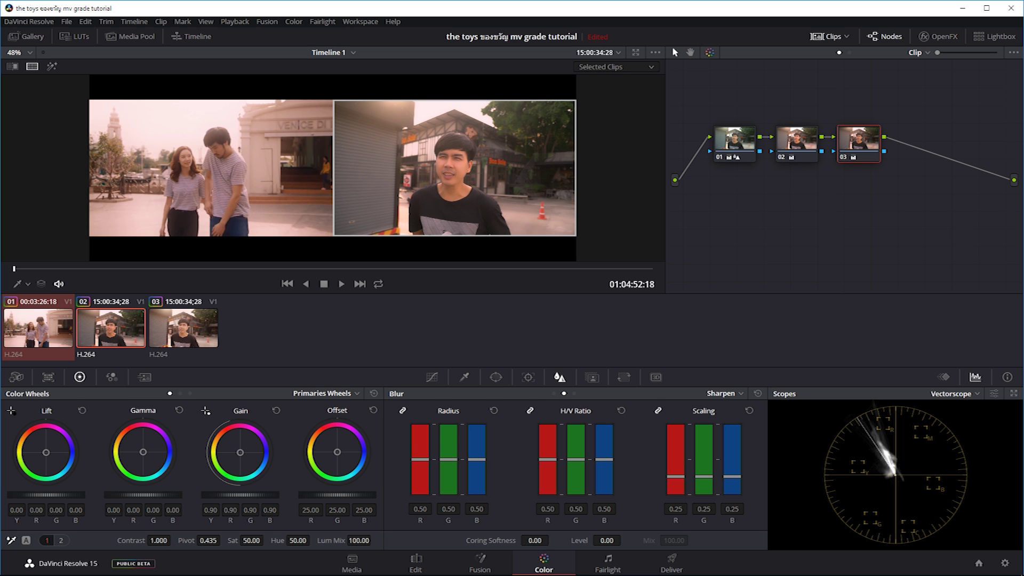
pyautogui.moveTo(240, 494); pyautogui.dragTo(241, 495)
# Step: Compare the clip with node 03 disabled and with all grades bypassed
pyautogui.hotkey('ctrl', 'd')
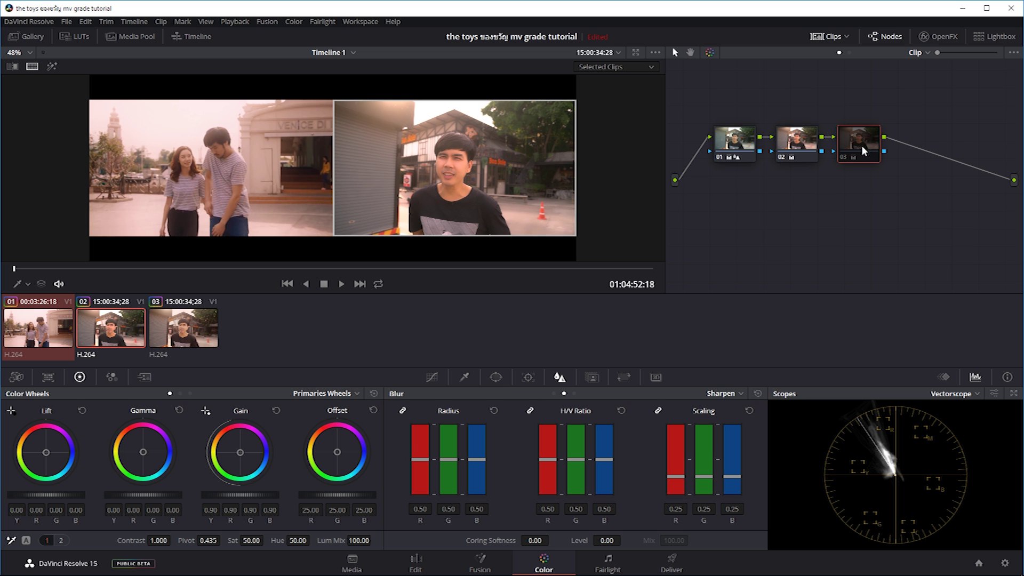
pyautogui.hotkey('ctrl', 'd')
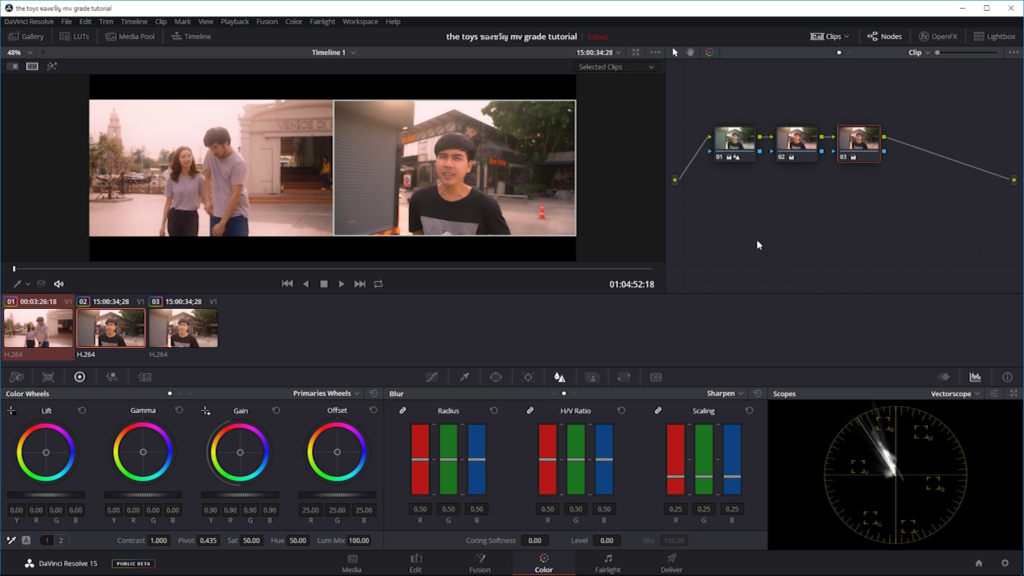
pyautogui.hotkey('ctrl', 'd')
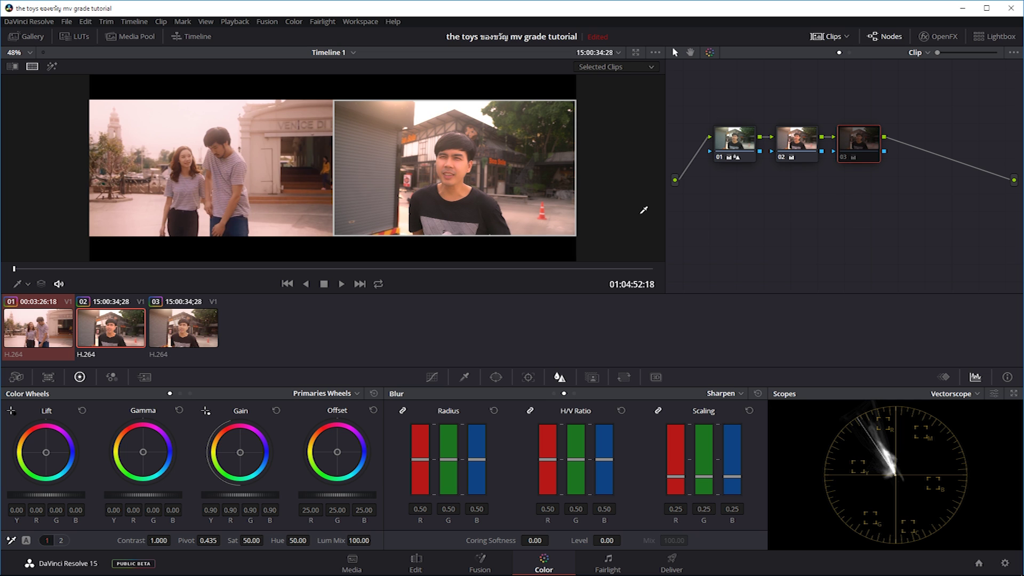
pyautogui.hotkey('ctrl', 'd')
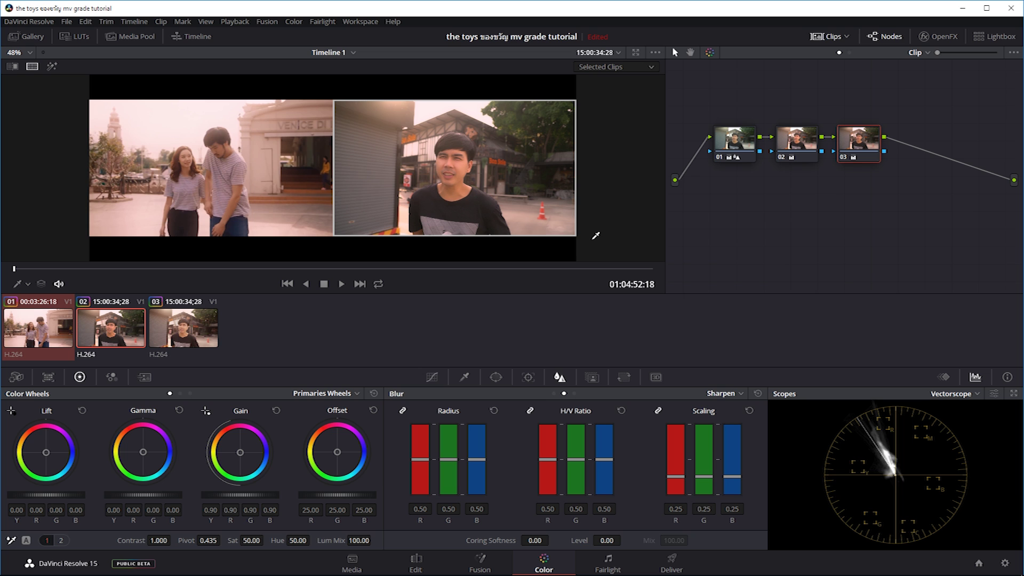
pyautogui.hotkey('shift', 'd')
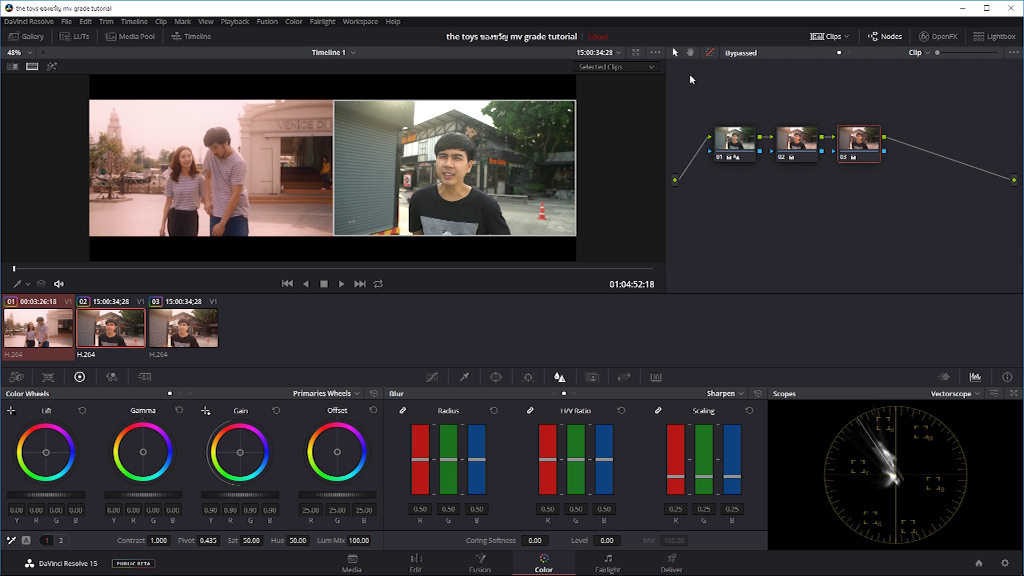
pyautogui.hotkey('shift', 'd')
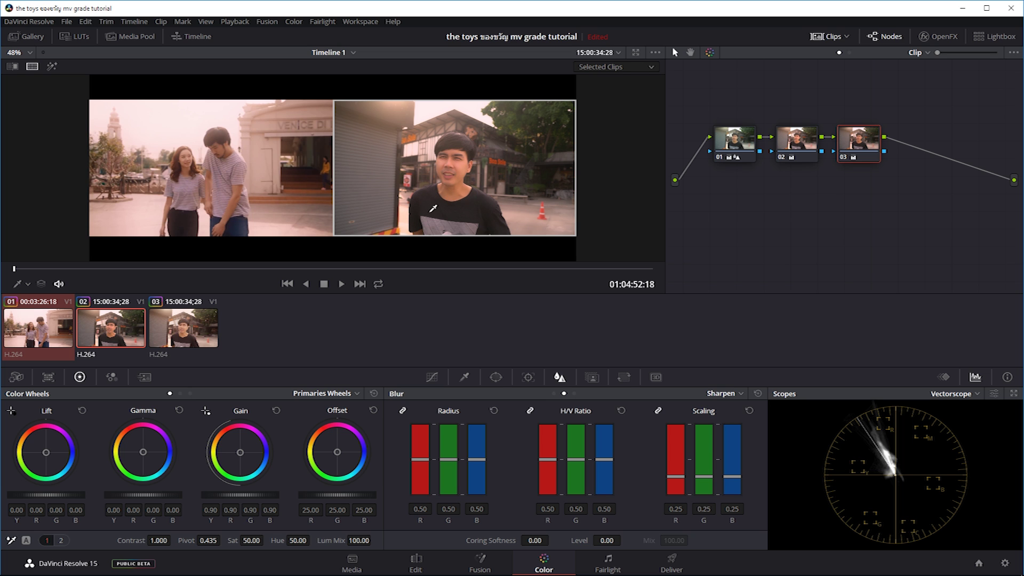
pyautogui.click(945, 394)
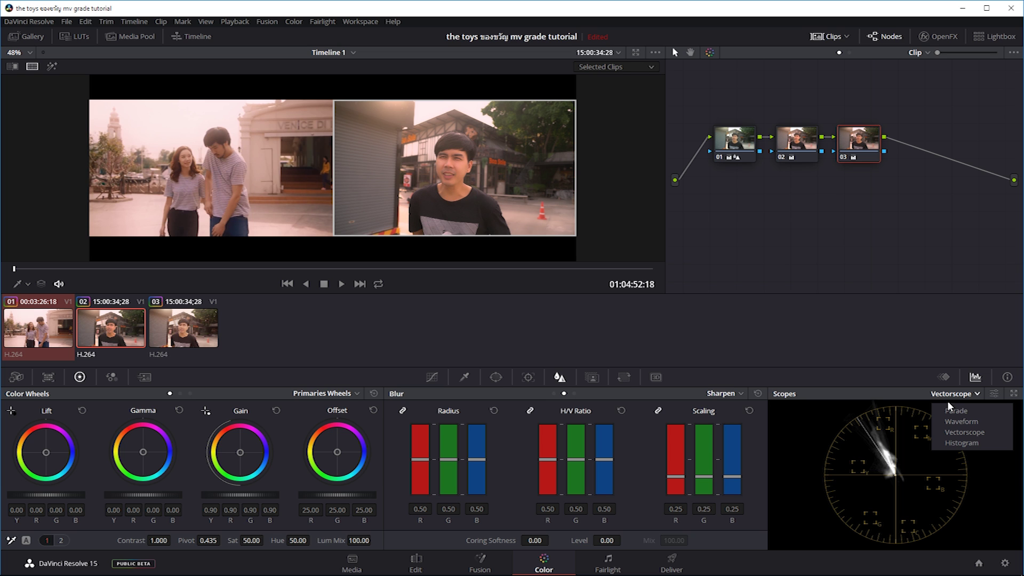
# Step: Show the RGB Parade scope and nudge node 03's Lift so blue sits at 0.01
pyautogui.click(954, 412)
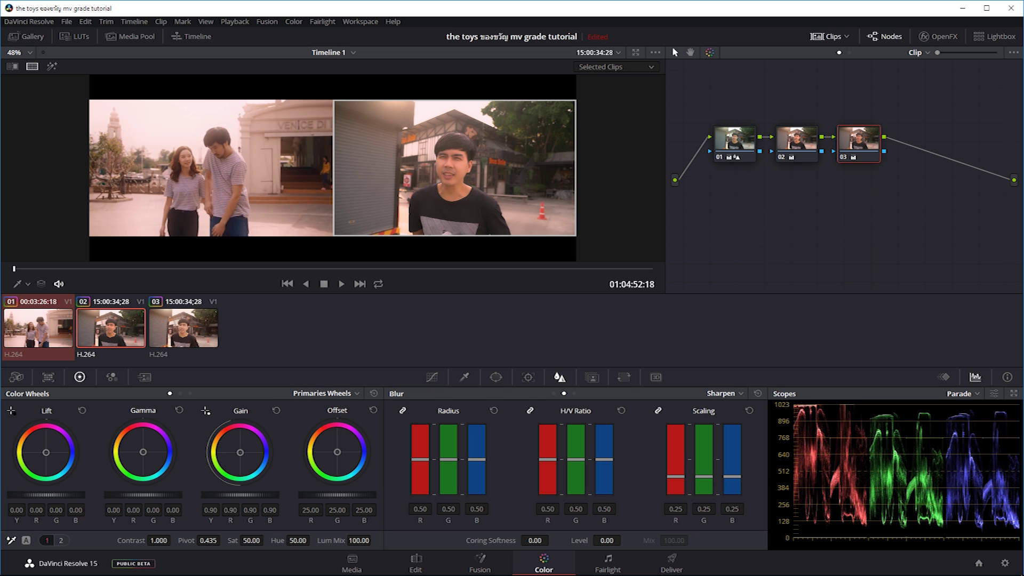
pyautogui.moveTo(46, 494); pyautogui.dragTo(44, 495)
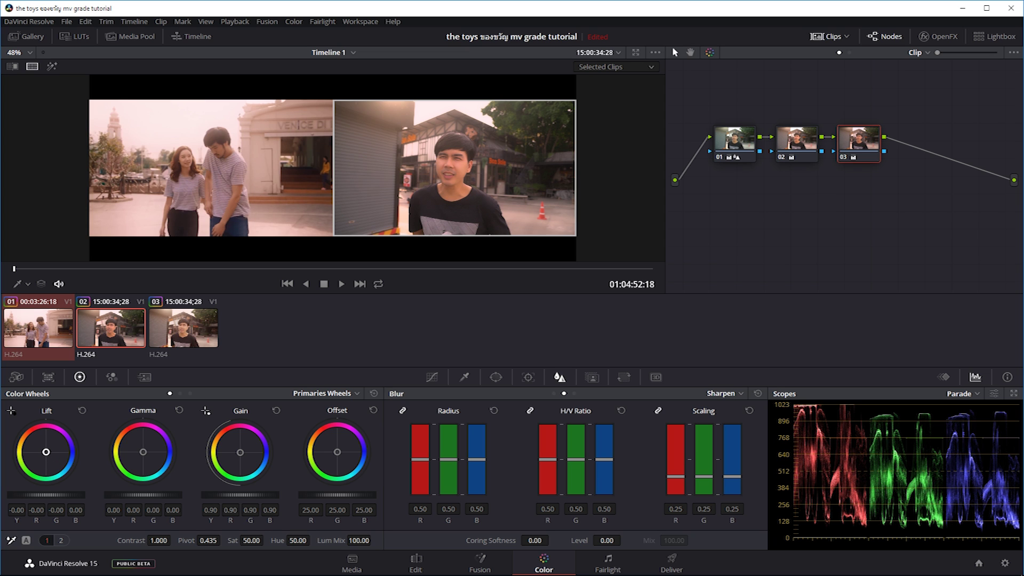
pyautogui.moveTo(46, 452); pyautogui.dragTo(46, 451)
# Step: Toggle node 03 off and back on to compare its Gain and Lift changes
pyautogui.hotkey('ctrl', 'd')
pyautogui.hotkey('ctrl', 'd')
pyautogui.hotkey('ctrl', 'd')
pyautogui.hotkey('ctrl', 'd')
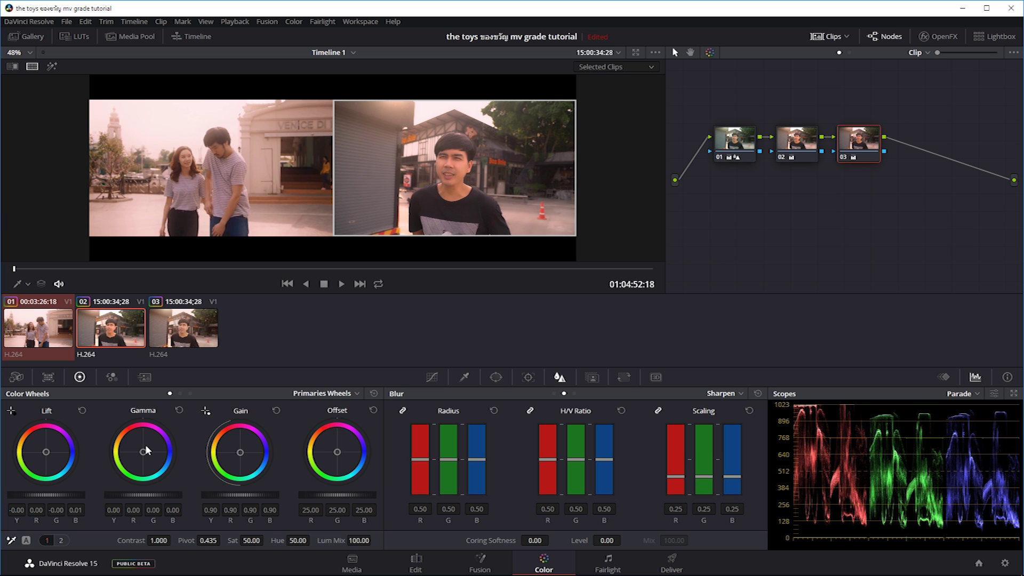
pyautogui.hotkey('ctrl', 'd')
pyautogui.hotkey('ctrl', 'd')
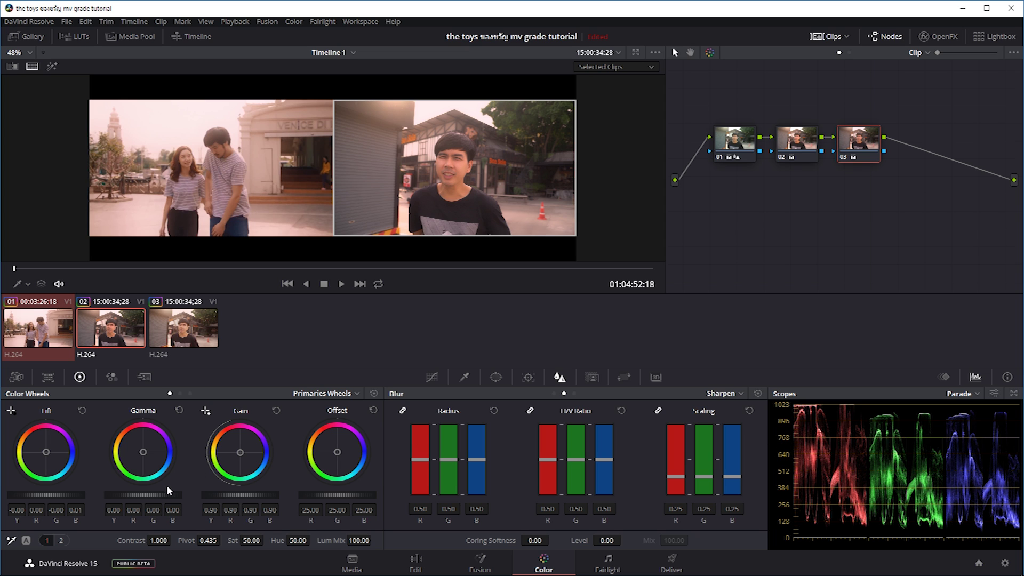
# Step: Add a midpoint to node 03's Custom curve and raise it slightly, comparing with grades bypassed
pyautogui.click(432, 377)
pyautogui.click(719, 392)
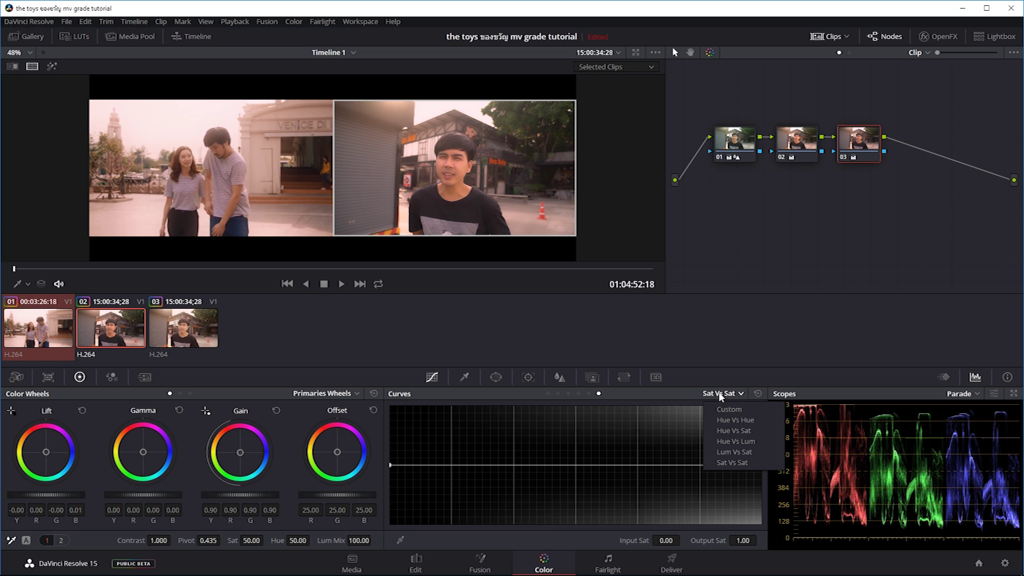
pyautogui.click(736, 408)
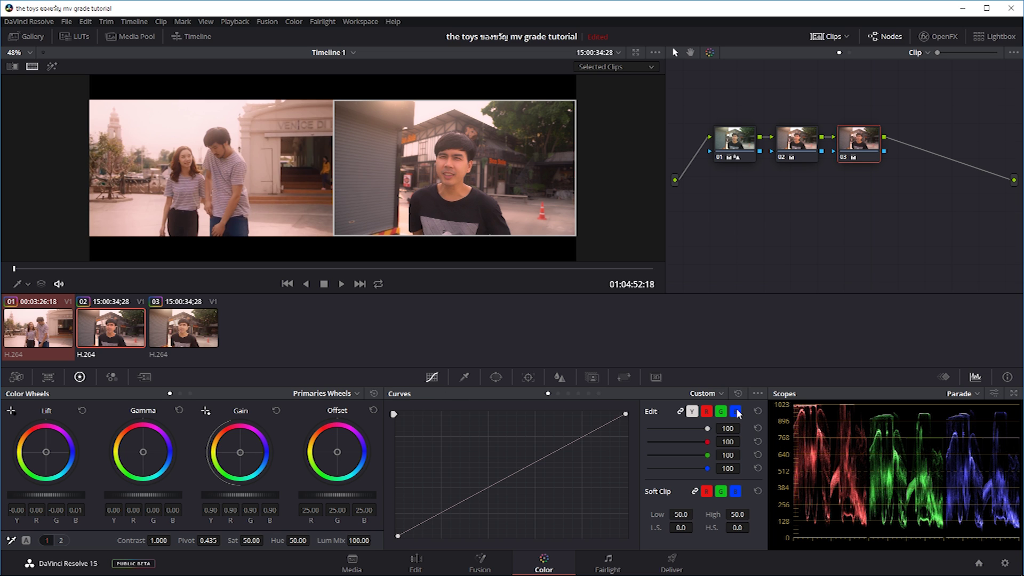
pyautogui.click(500, 478)
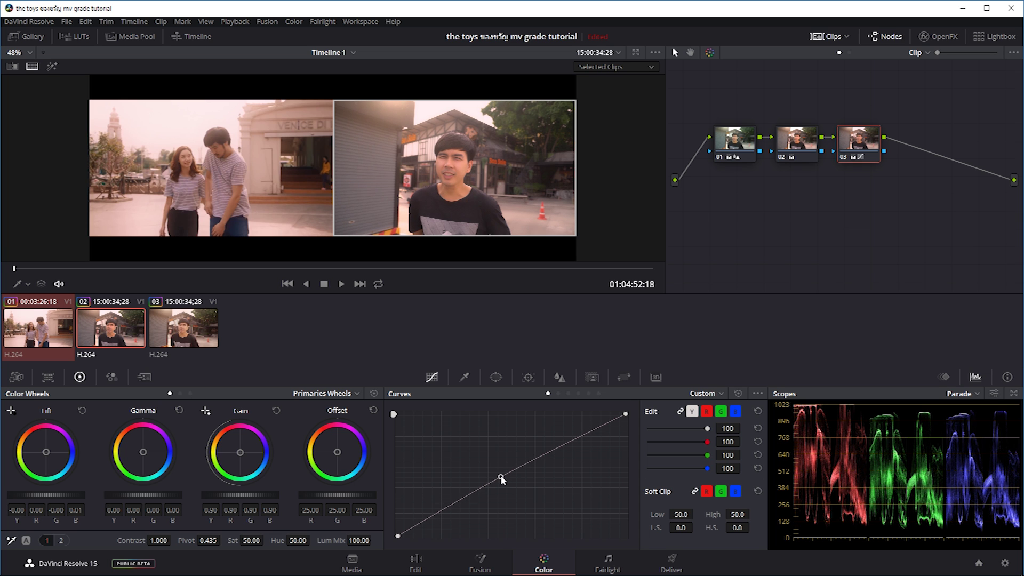
pyautogui.moveTo(501, 476); pyautogui.dragTo(499, 478)
pyautogui.hotkey('shift', 'd')
pyautogui.hotkey('shift', 'd')
pyautogui.hotkey('shift', 'd')
pyautogui.hotkey('shift', 'd')
pyautogui.hotkey('shift', 'd')
pyautogui.hotkey('shift', 'd')
pyautogui.click(461, 378)
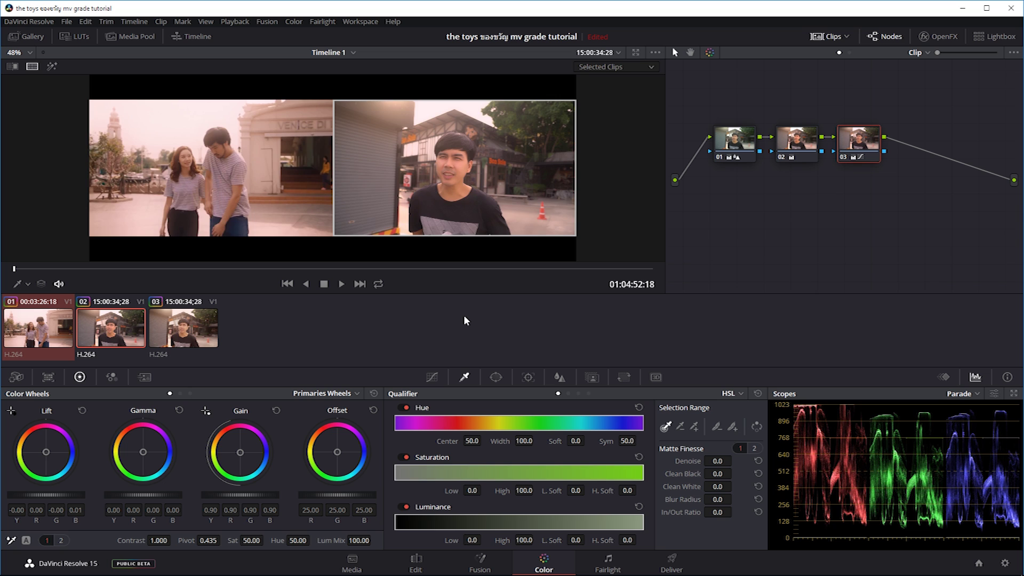
# Step: Add node 04, sample the face to key skin tones, and preview the matte highlighted
pyautogui.hotkey('ctrl', 'alt', 'w')
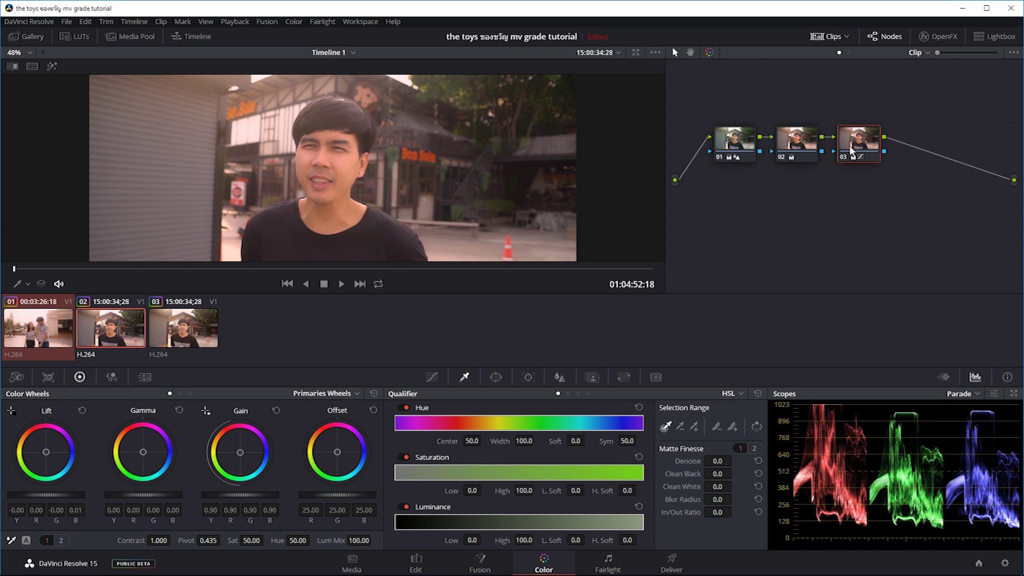
pyautogui.hotkey('alt', 's')
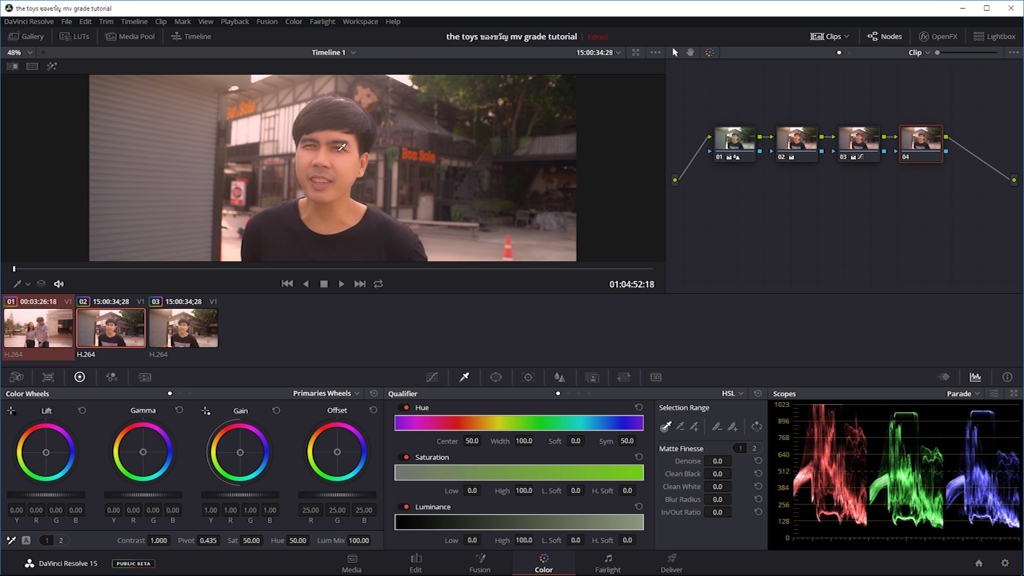
pyautogui.click(348, 180)
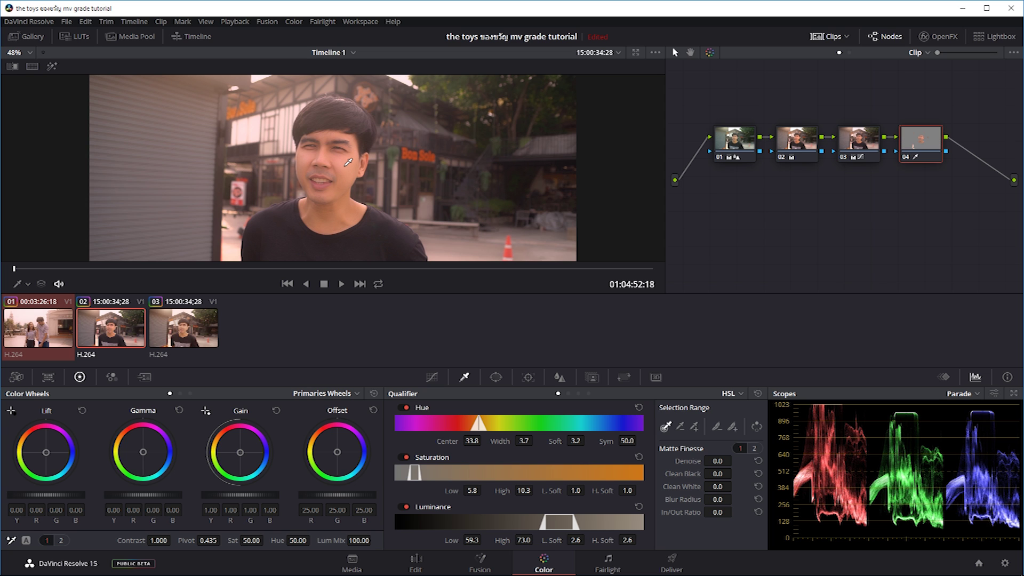
pyautogui.hotkey('shift', 'h')
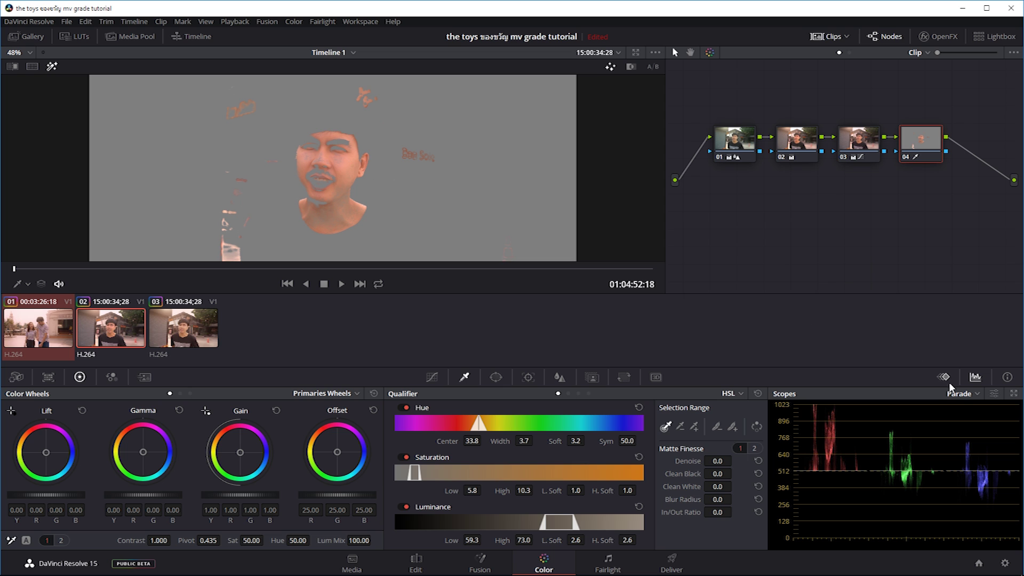
# Step: Show the vectorscope and refine the qualifier sample across the skin in clip 02
pyautogui.click(963, 395)
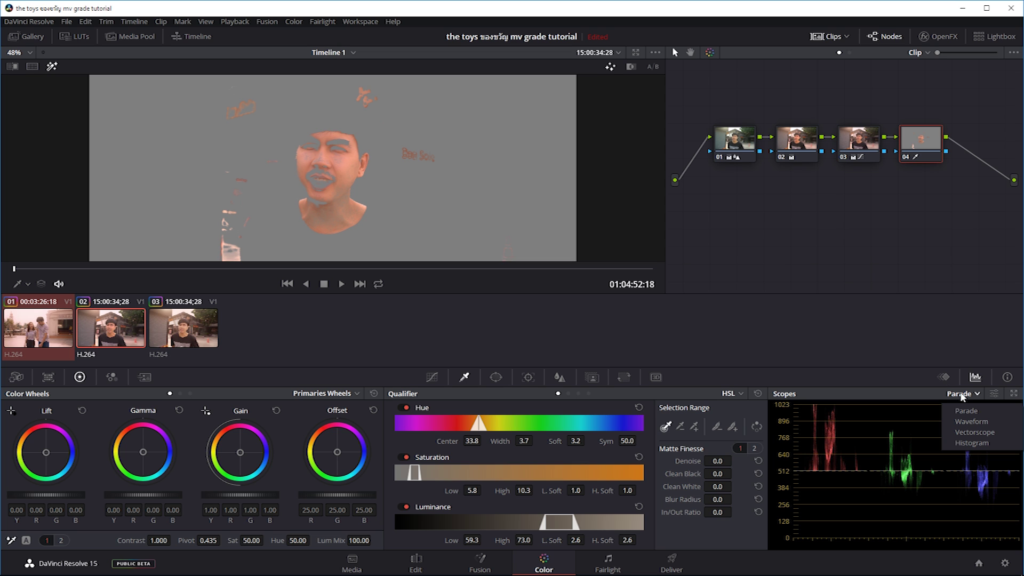
pyautogui.click(966, 430)
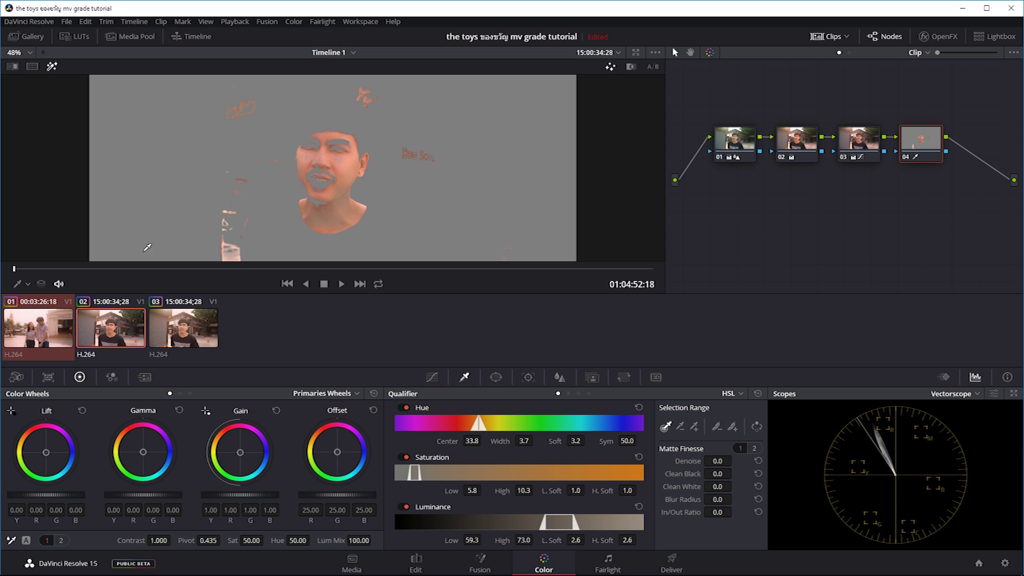
pyautogui.click(430, 244)
pyautogui.moveTo(433, 241); pyautogui.dragTo(463, 249)
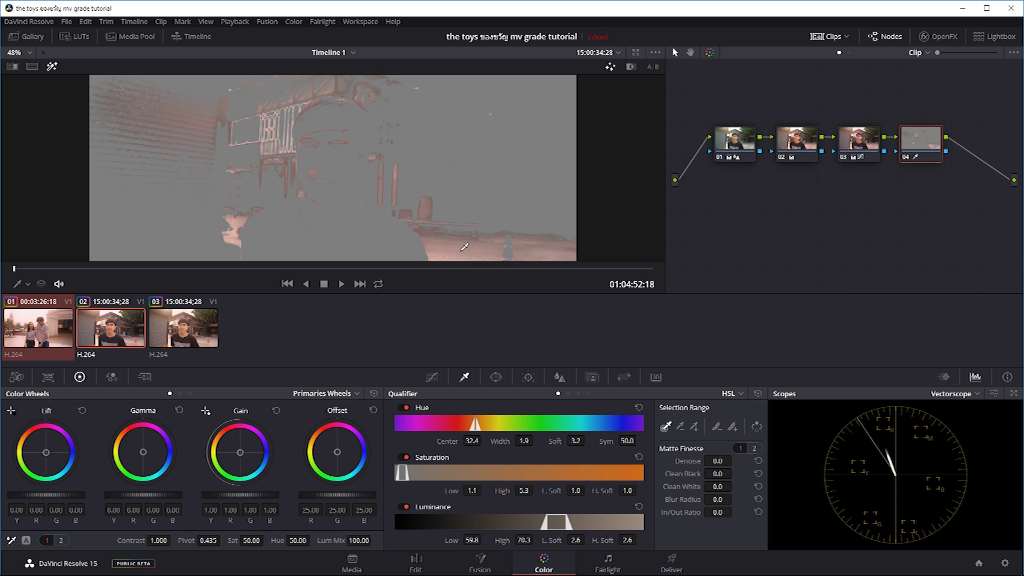
# Step: Re-sample the qualifier on reference clip 01, flipping between clips 01 and 02 to compare
pyautogui.click(28, 325)
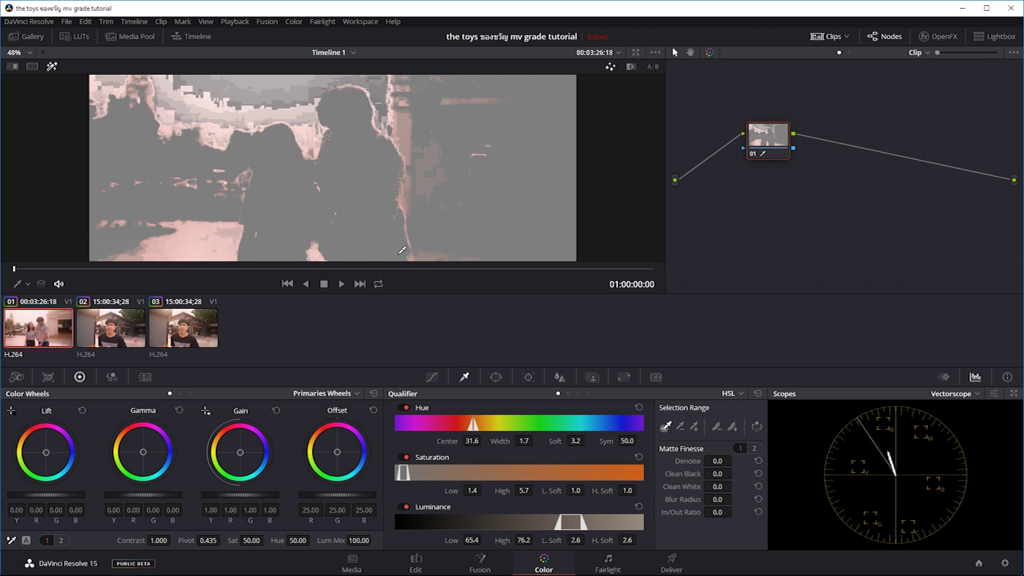
pyautogui.click(457, 245)
pyautogui.click(113, 337)
pyautogui.click(42, 335)
pyautogui.click(110, 335)
pyautogui.click(61, 337)
pyautogui.click(113, 334)
pyautogui.click(60, 337)
pyautogui.click(116, 334)
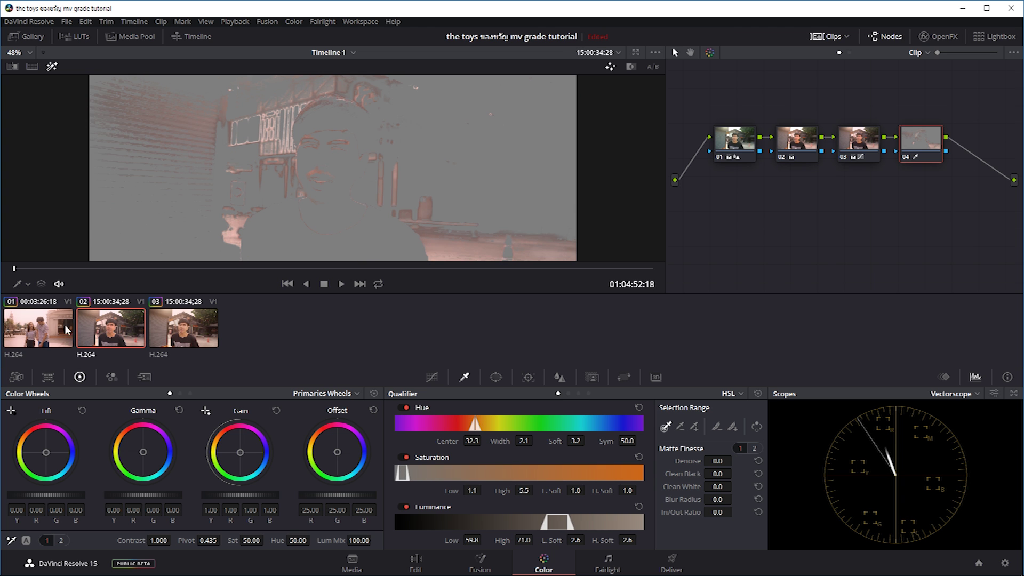
pyautogui.click(63, 331)
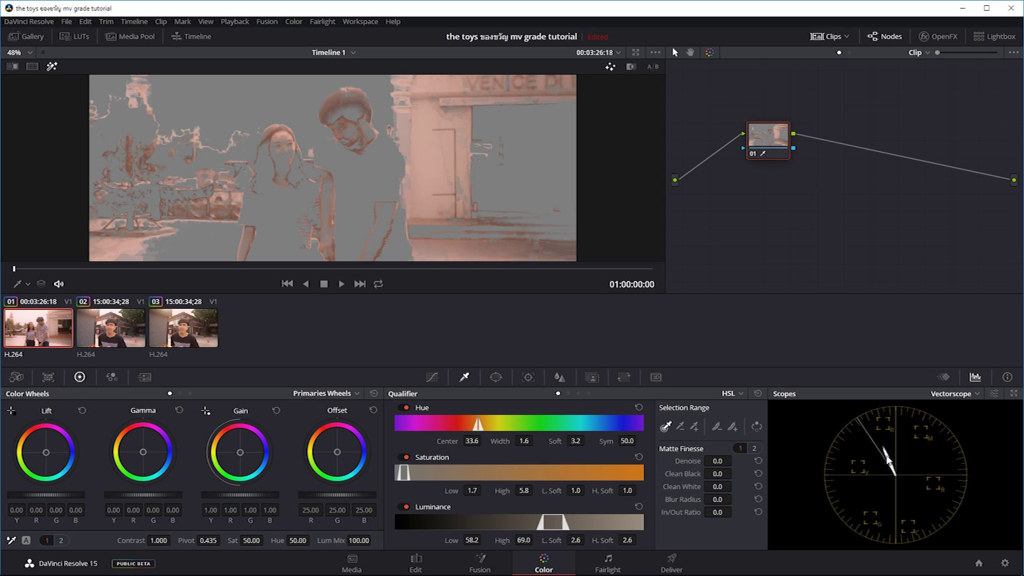
pyautogui.press('Down')
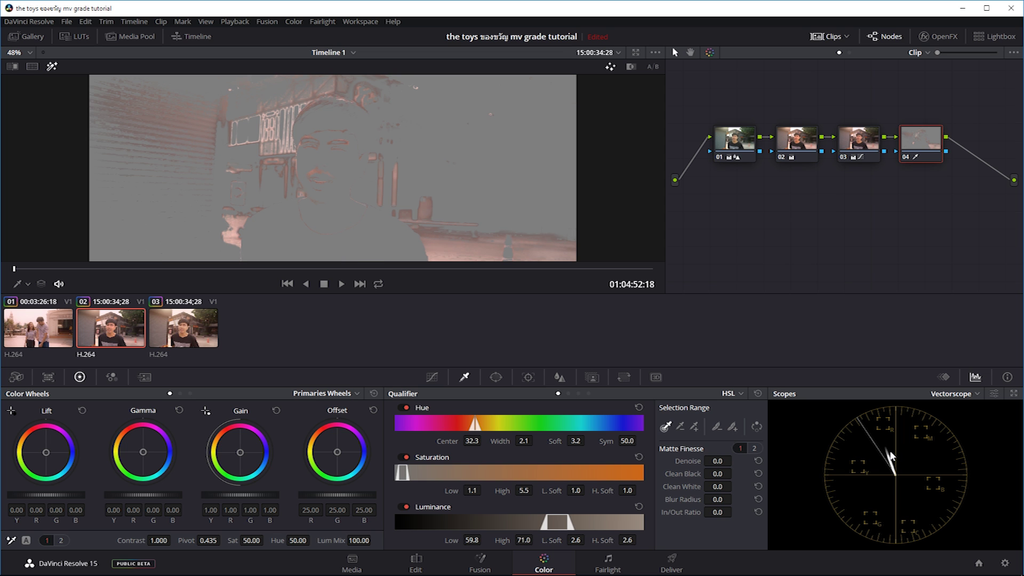
# Step: Sample the sky in clip 01 and the matching area in clip 02, comparing both clips
pyautogui.click(58, 328)
pyautogui.click(334, 80)
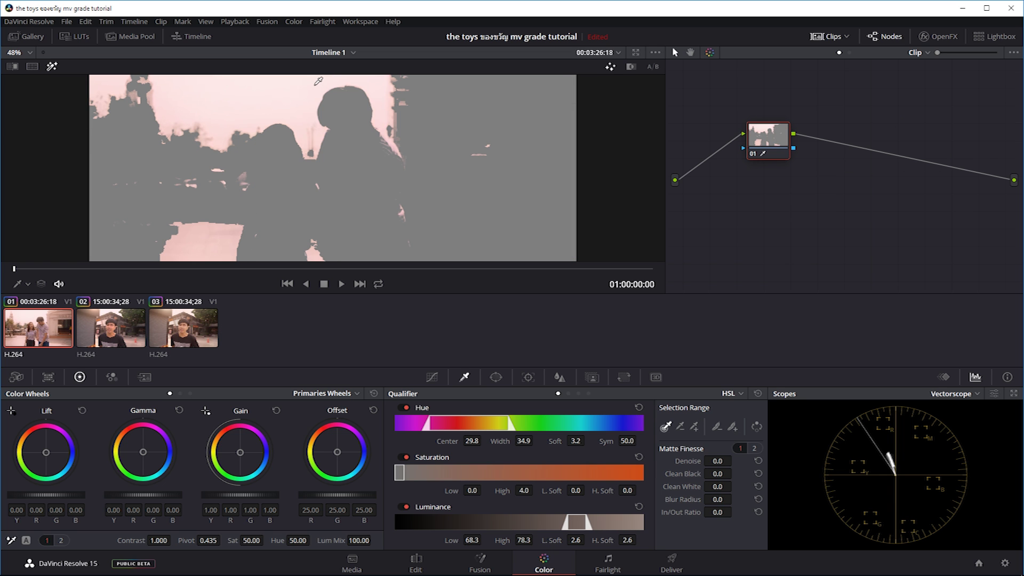
pyautogui.click(129, 315)
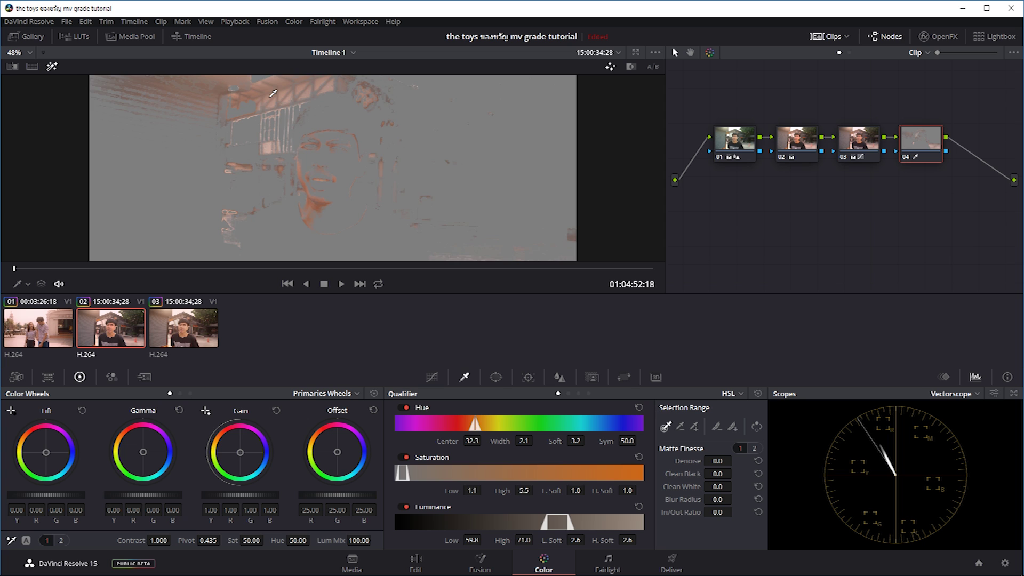
pyautogui.click(280, 81)
pyautogui.click(40, 334)
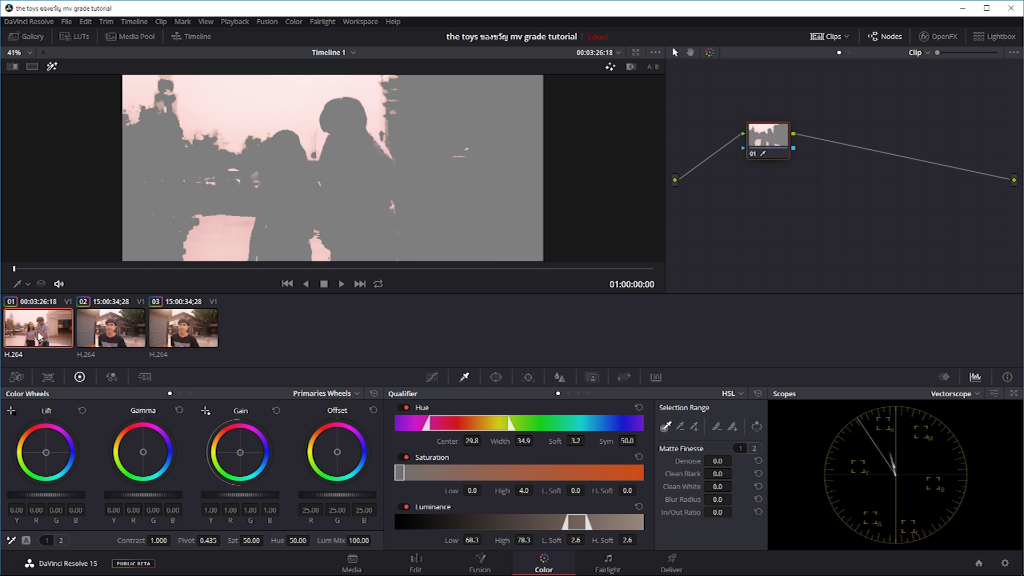
pyautogui.click(103, 328)
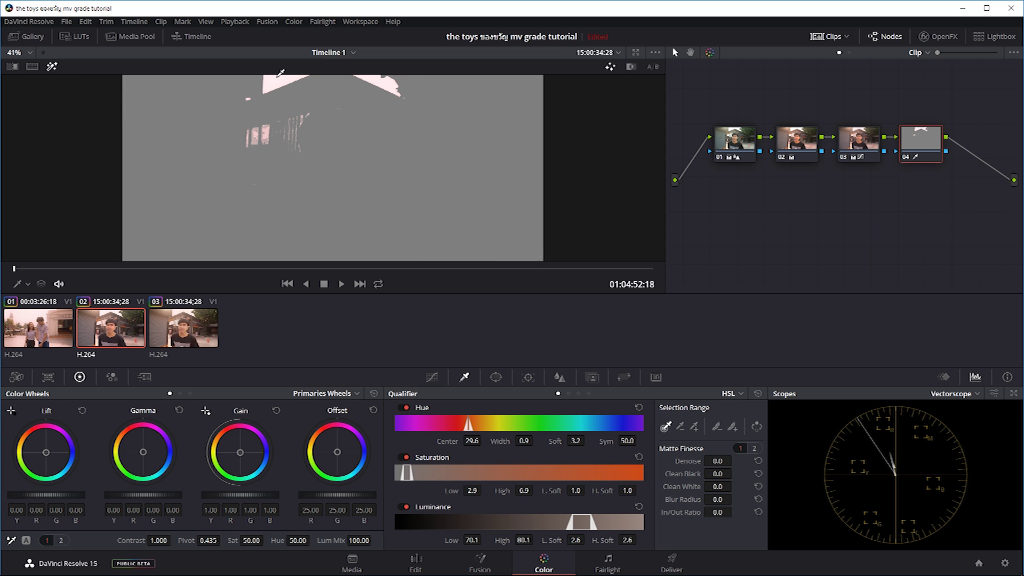
pyautogui.click(55, 335)
pyautogui.click(127, 340)
pyautogui.click(56, 335)
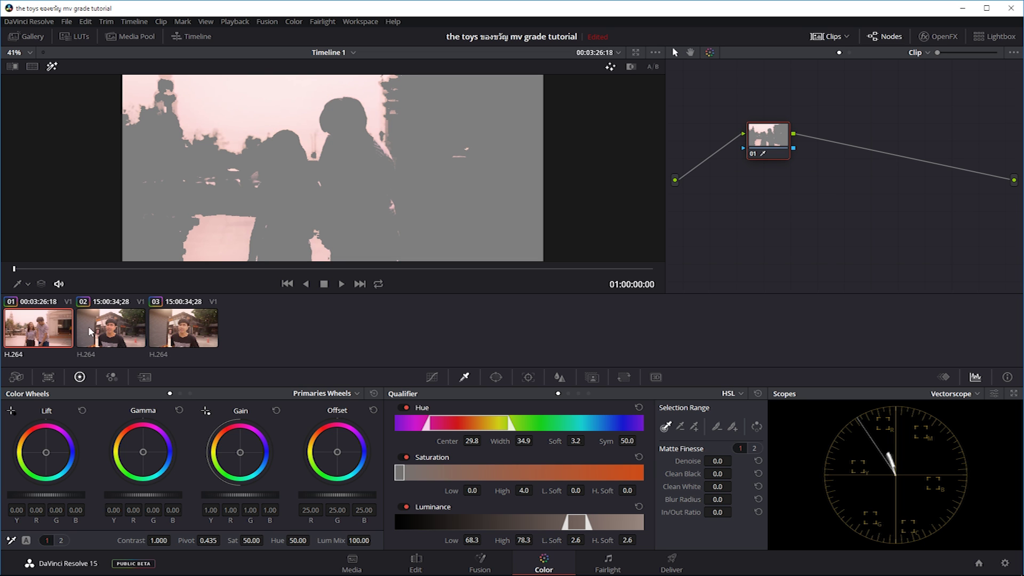
pyautogui.click(116, 330)
# Step: Re-sample skin in both clips (Hue 34.0, width 2.3, Luminance 59.8–72.5), ending on clip 02 in normal colour
pyautogui.moveTo(340, 144); pyautogui.dragTo(344, 171)
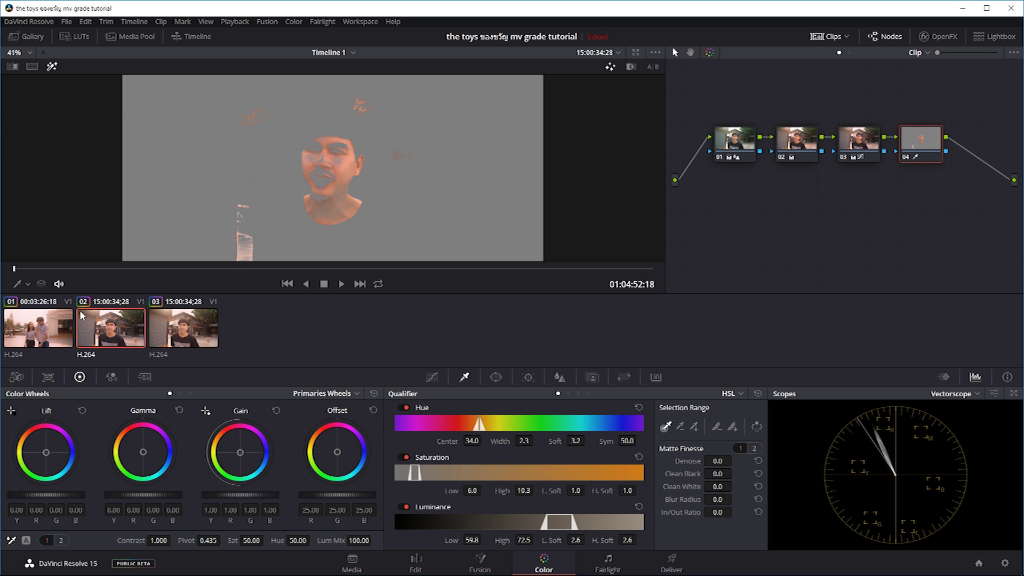
pyautogui.click(54, 328)
pyautogui.moveTo(351, 158); pyautogui.dragTo(355, 135)
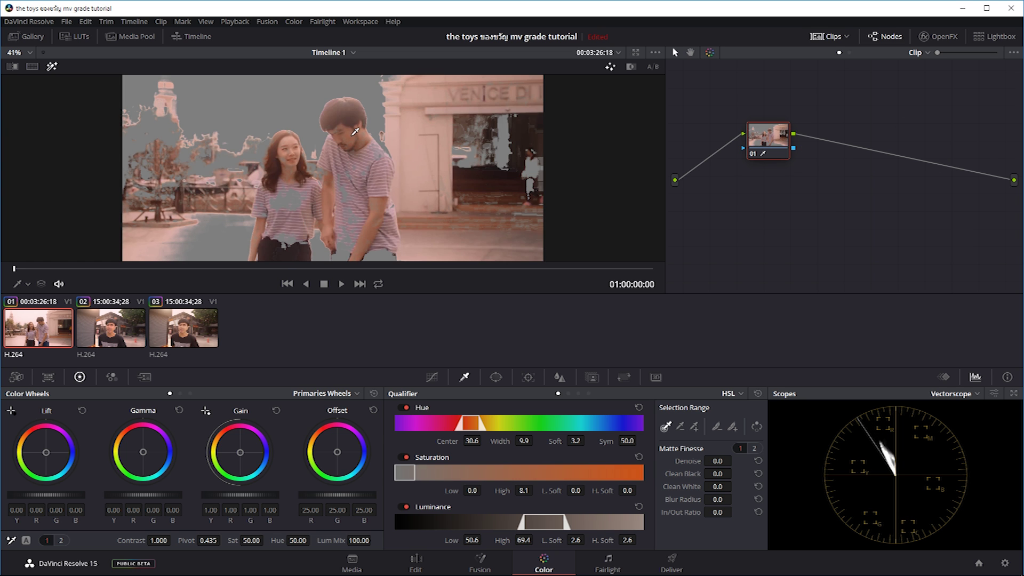
pyautogui.click(106, 334)
pyautogui.click(58, 337)
pyautogui.click(116, 332)
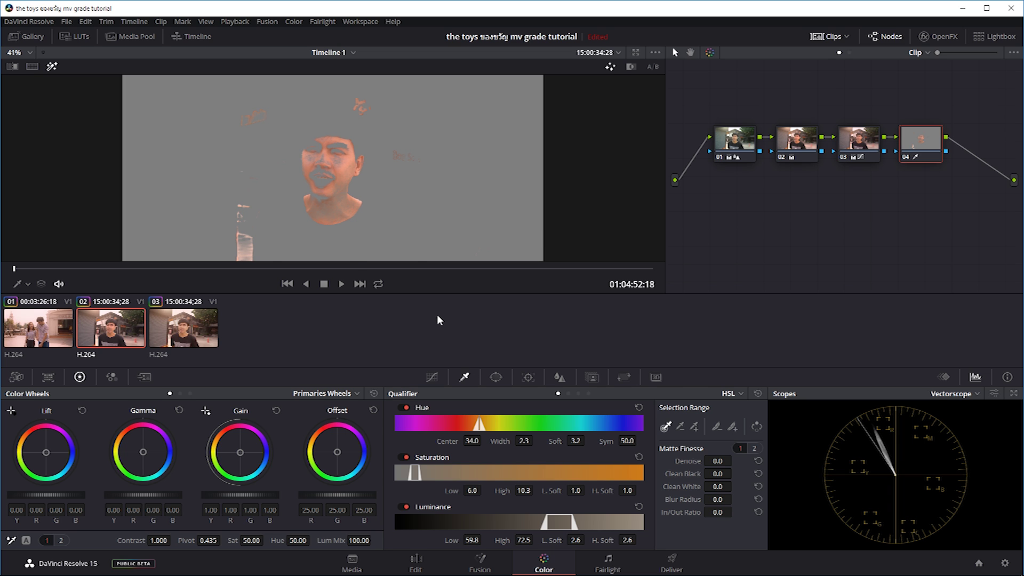
pyautogui.hotkey('shift', 'h')
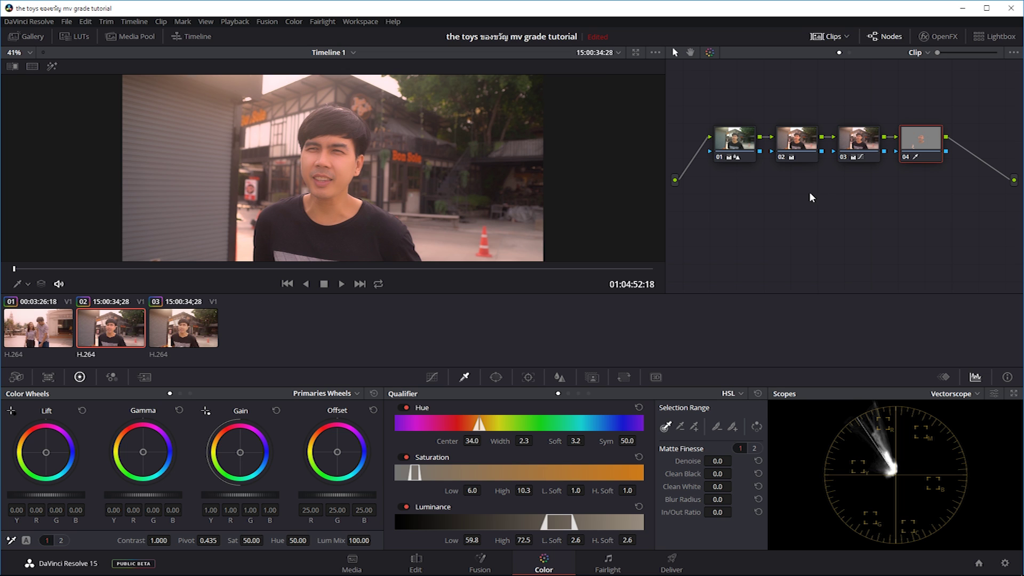
# Step: Try a magenta Offset push, then undo it and reset the qualifier ranges
pyautogui.hotkey('shift', 'h')
pyautogui.hotkey('shift', 'h')
pyautogui.moveTo(337, 453); pyautogui.dragTo(356, 429)
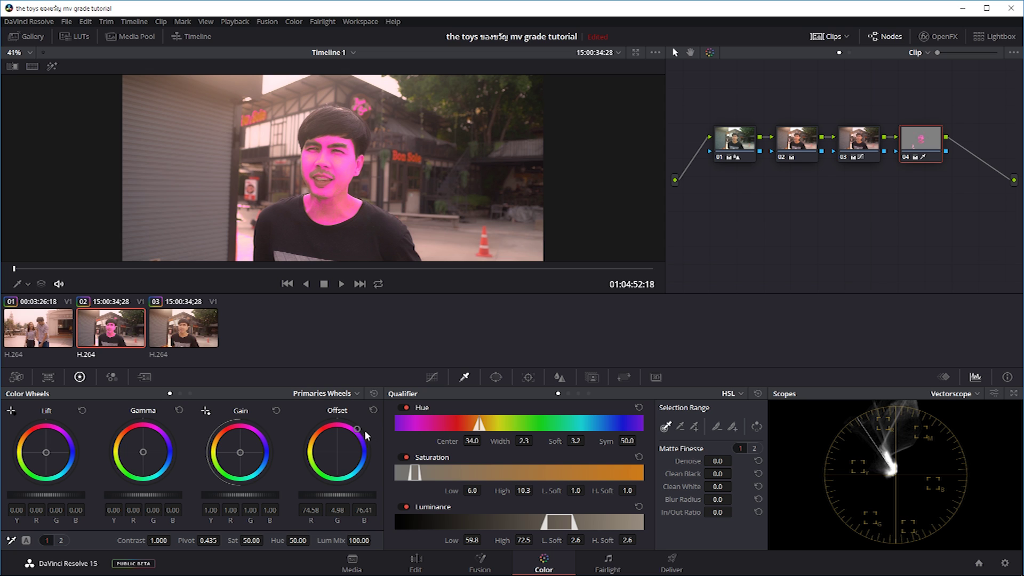
pyautogui.click(373, 411)
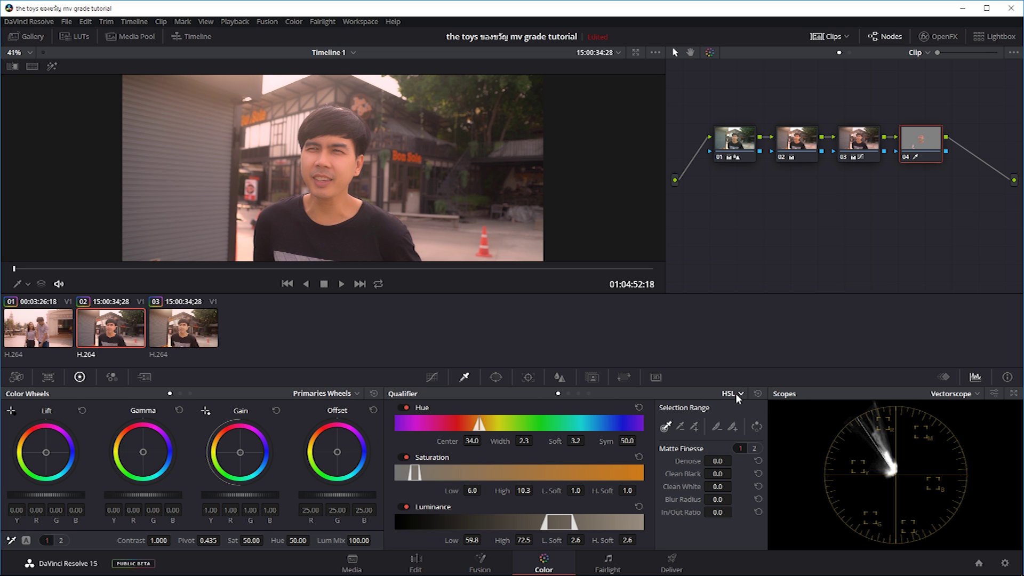
pyautogui.click(756, 394)
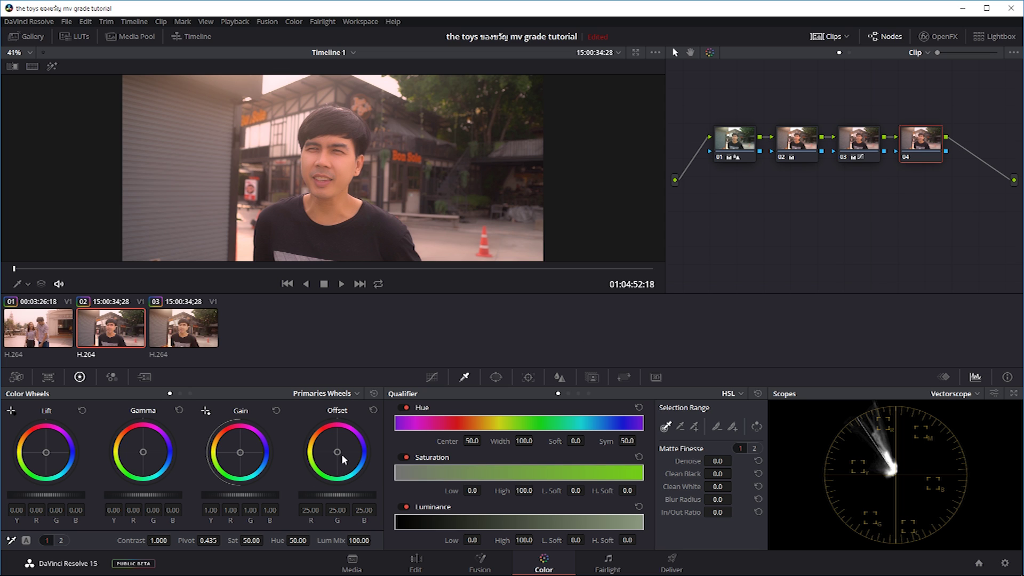
# Step: Nudge Offset slightly green (R 23.75, G 25.17, B 23.56) and re-qualify the face skin
pyautogui.moveTo(337, 453); pyautogui.dragTo(337, 451)
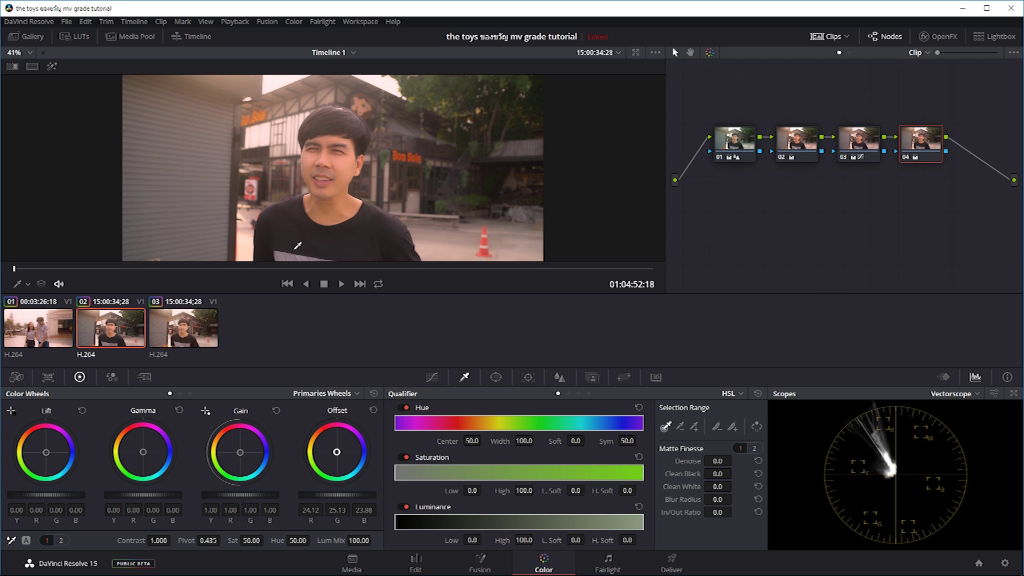
pyautogui.moveTo(337, 453); pyautogui.dragTo(337, 452)
pyautogui.click(348, 171)
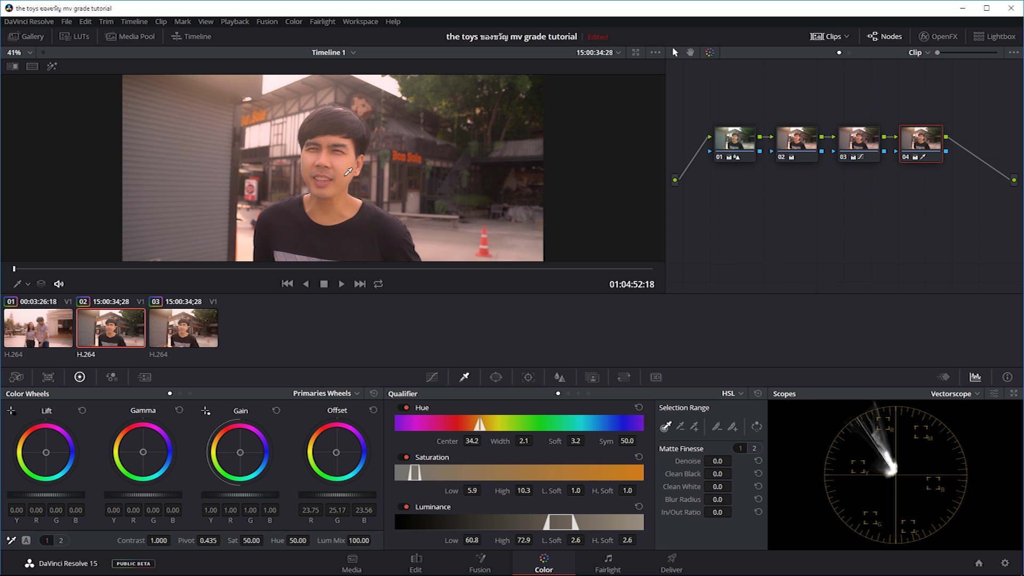
# Step: Show the qualifier matte and re-sample reference clip 01, comparing both clips' mattes
pyautogui.hotkey('shift', 'h')
pyautogui.click(45, 334)
pyautogui.click(118, 327)
pyautogui.click(67, 337)
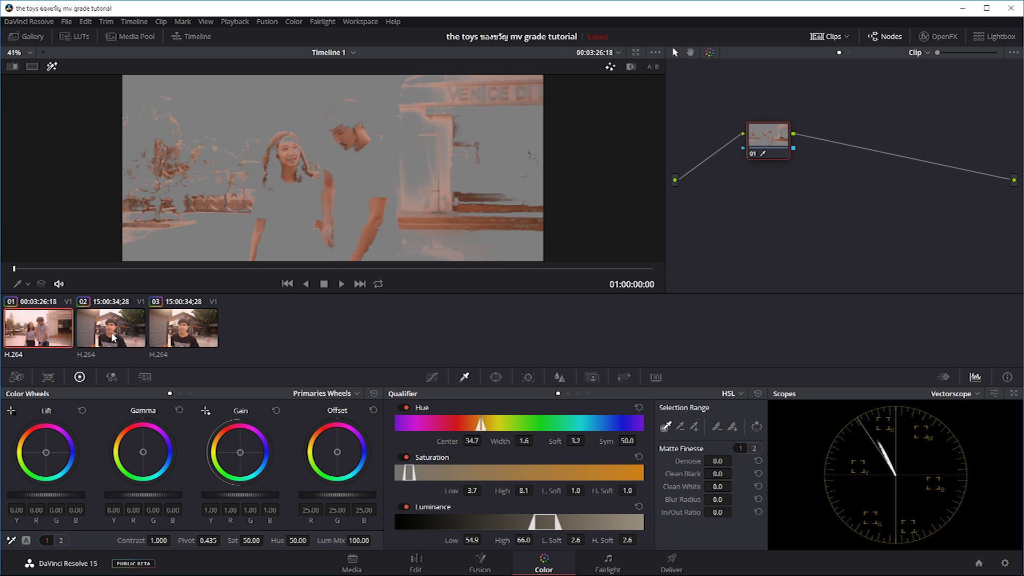
pyautogui.click(93, 330)
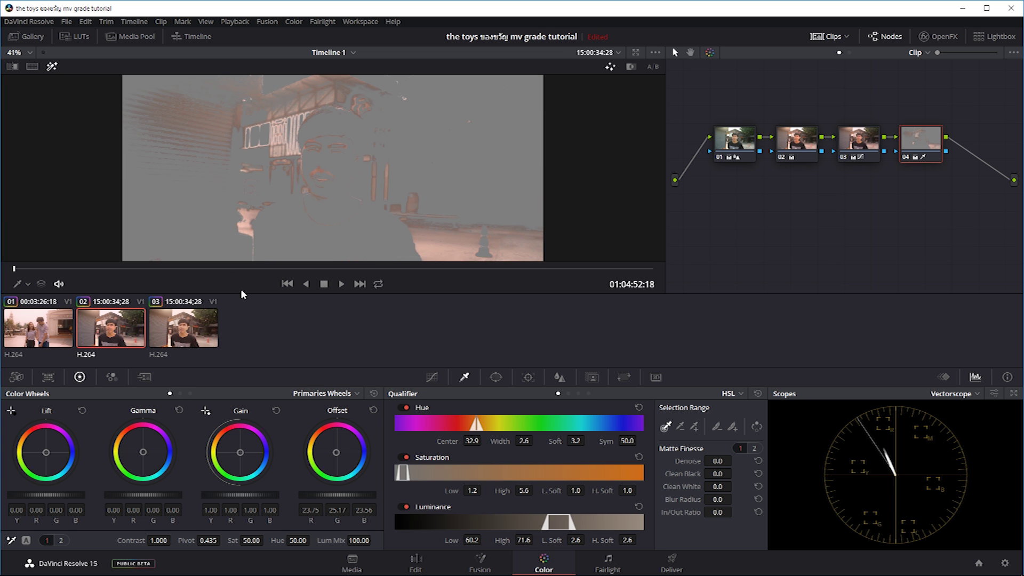
pyautogui.click(65, 321)
pyautogui.click(458, 243)
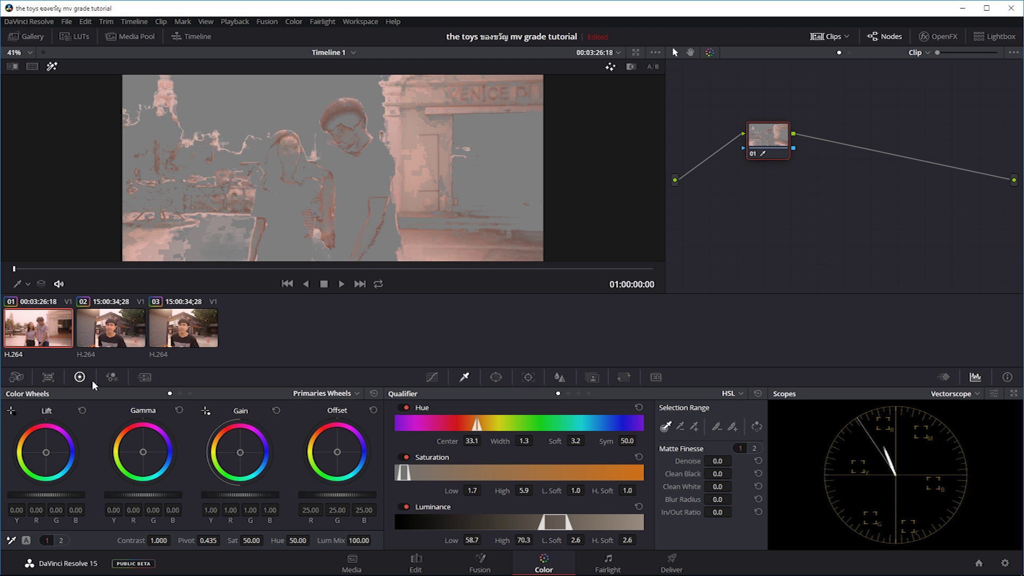
pyautogui.click(123, 337)
pyautogui.click(69, 327)
pyautogui.click(79, 327)
pyautogui.click(70, 329)
pyautogui.click(116, 330)
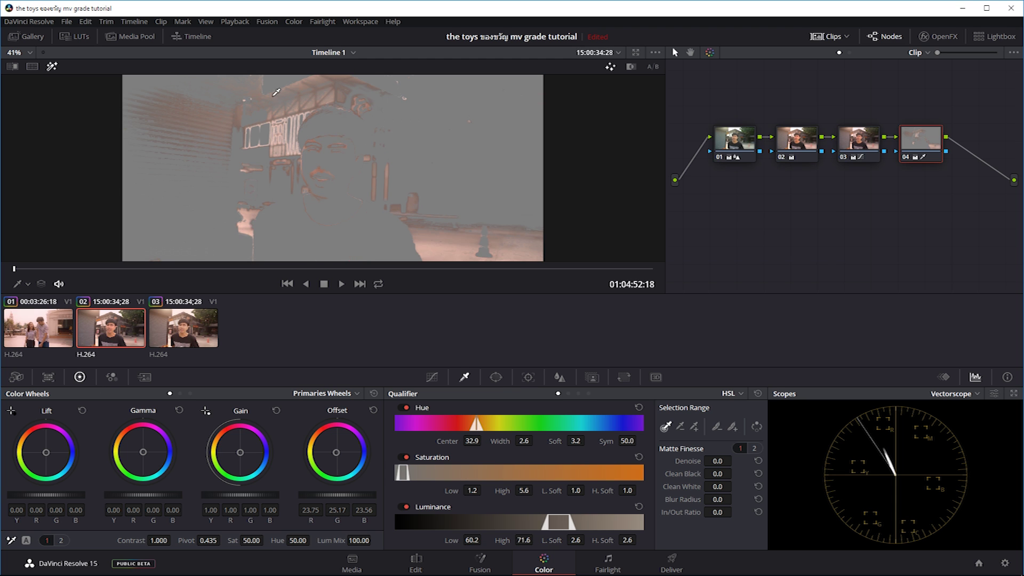
# Step: Pick new qualifier samples near the top of clips 02 and 01, comparing their mattes
pyautogui.click(281, 80)
pyautogui.click(50, 330)
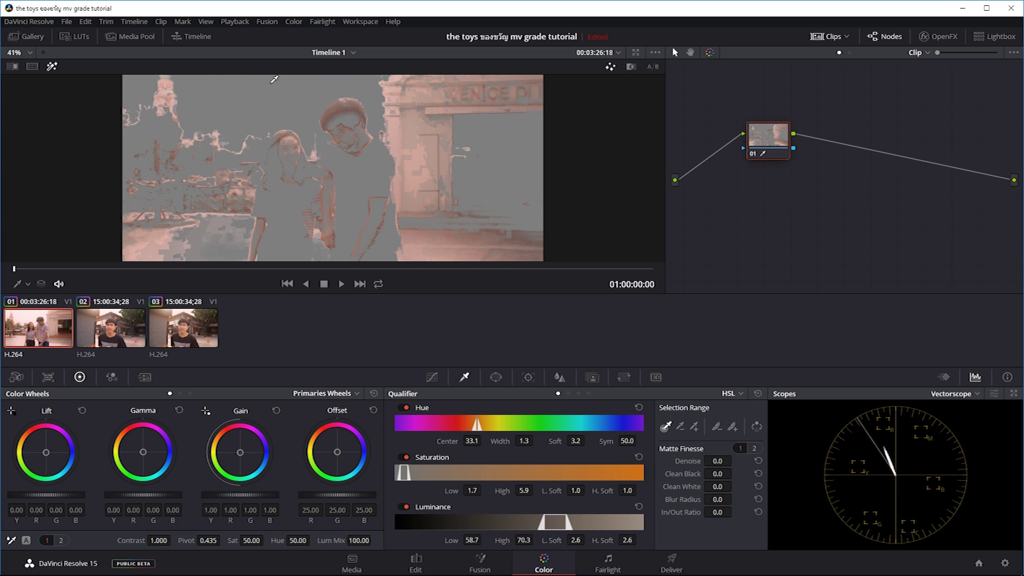
pyautogui.click(274, 80)
pyautogui.click(111, 328)
pyautogui.click(71, 338)
pyautogui.click(105, 339)
pyautogui.click(62, 344)
pyautogui.click(105, 333)
pyautogui.click(51, 336)
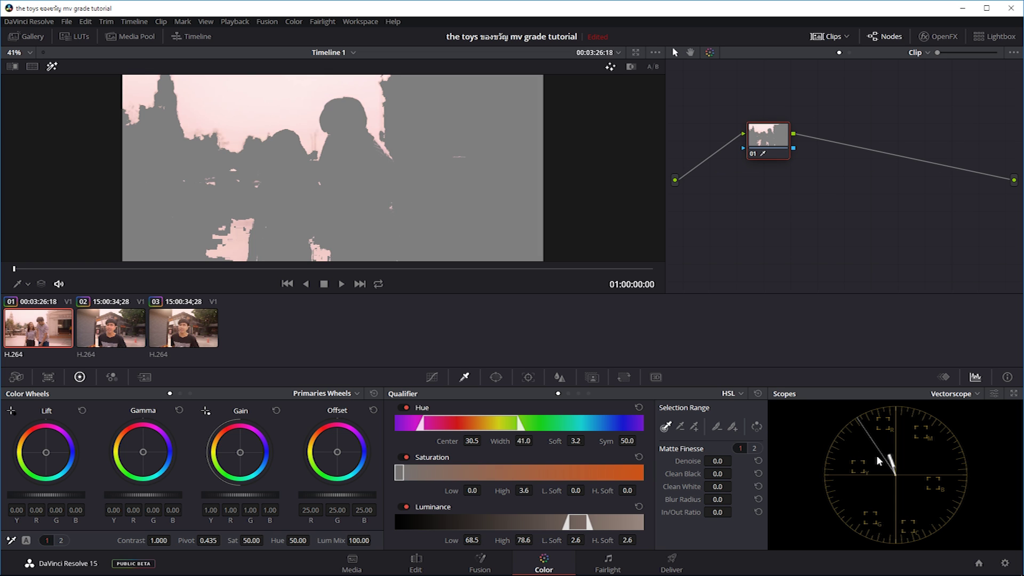
pyautogui.click(108, 339)
pyautogui.click(71, 342)
pyautogui.click(99, 341)
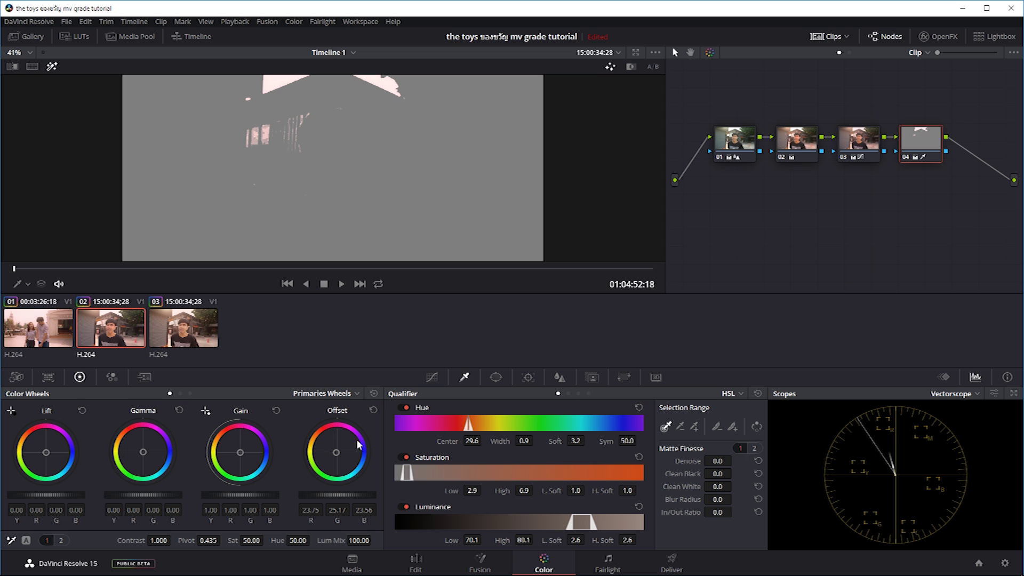
# Step: Lower clip 02's Gain blue slightly to 0.99/1.01/0.98, flipping to clip 01 to compare
pyautogui.moveTo(241, 450); pyautogui.dragTo(240, 451)
pyautogui.press('Up')
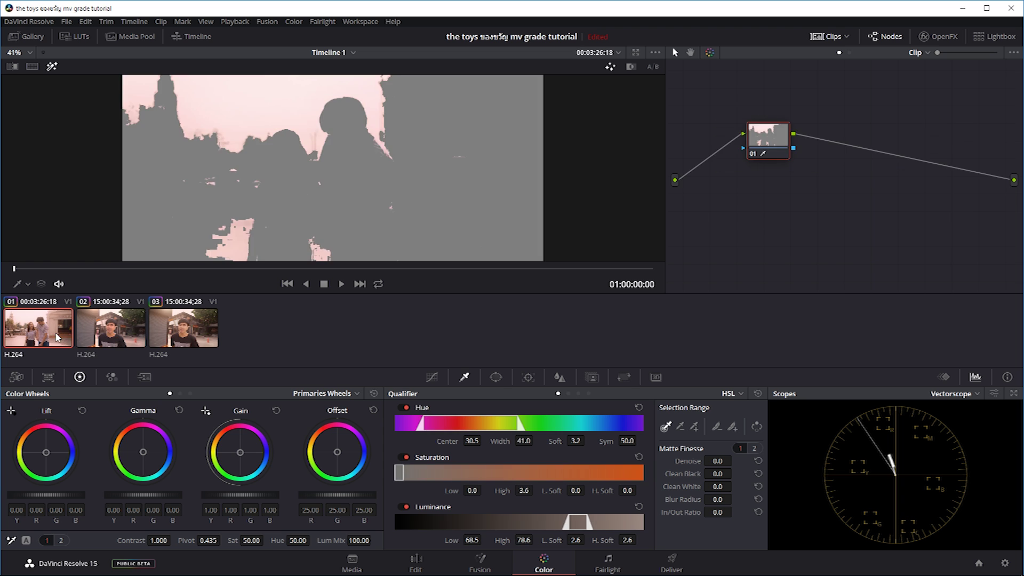
pyautogui.press('Down')
pyautogui.press('Up')
pyautogui.press('Down')
pyautogui.press('Up')
pyautogui.click(105, 331)
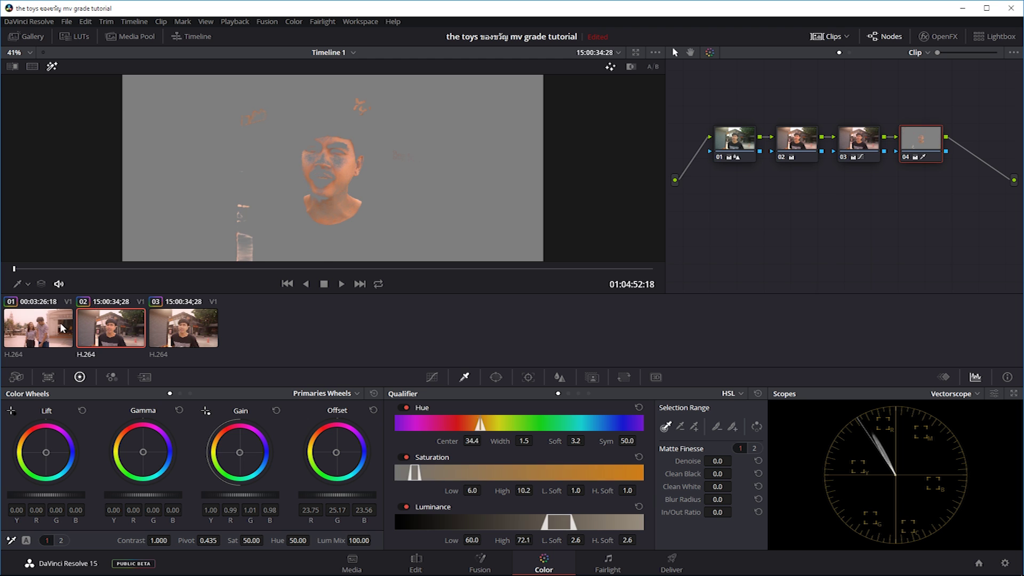
# Step: Re-qualify clip 02 onto its background and narrow the selection, checking against clip 01's matte
pyautogui.press('Up')
pyautogui.click(122, 326)
pyautogui.click(63, 342)
pyautogui.click(101, 340)
pyautogui.click(53, 342)
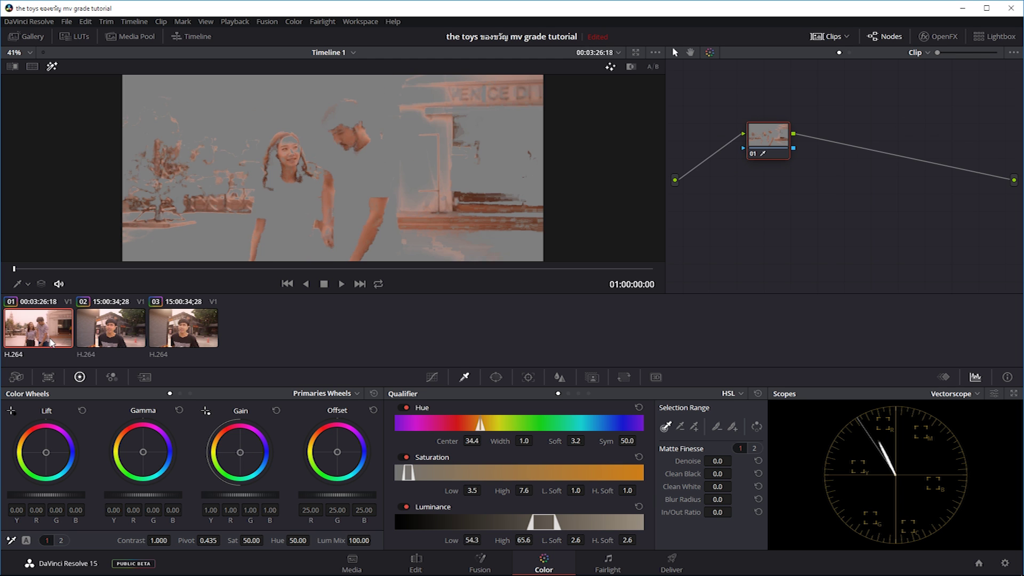
pyautogui.click(109, 335)
pyautogui.click(56, 329)
pyautogui.click(111, 339)
pyautogui.click(59, 338)
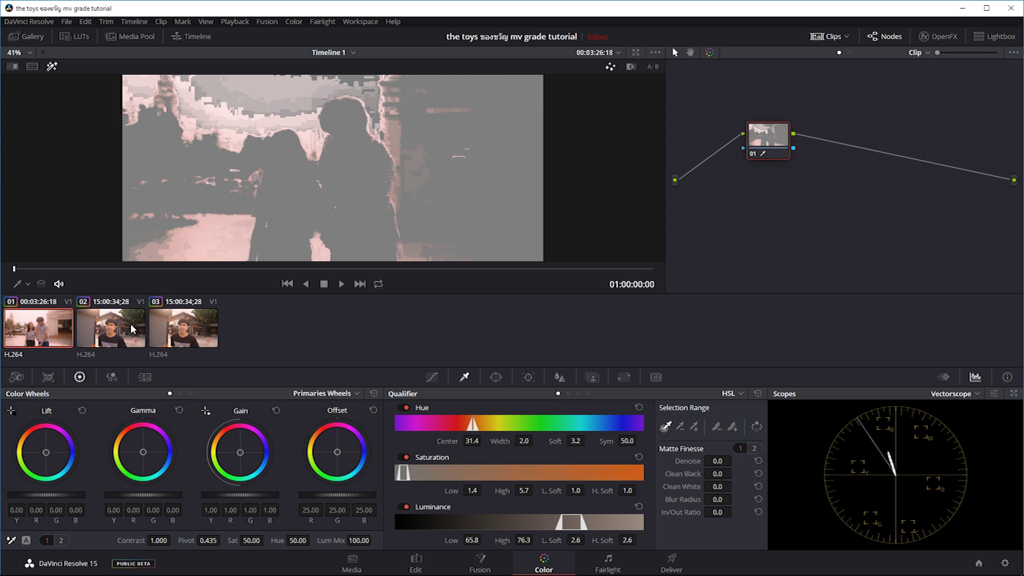
pyautogui.click(130, 323)
pyautogui.moveTo(221, 228); pyautogui.dragTo(251, 235)
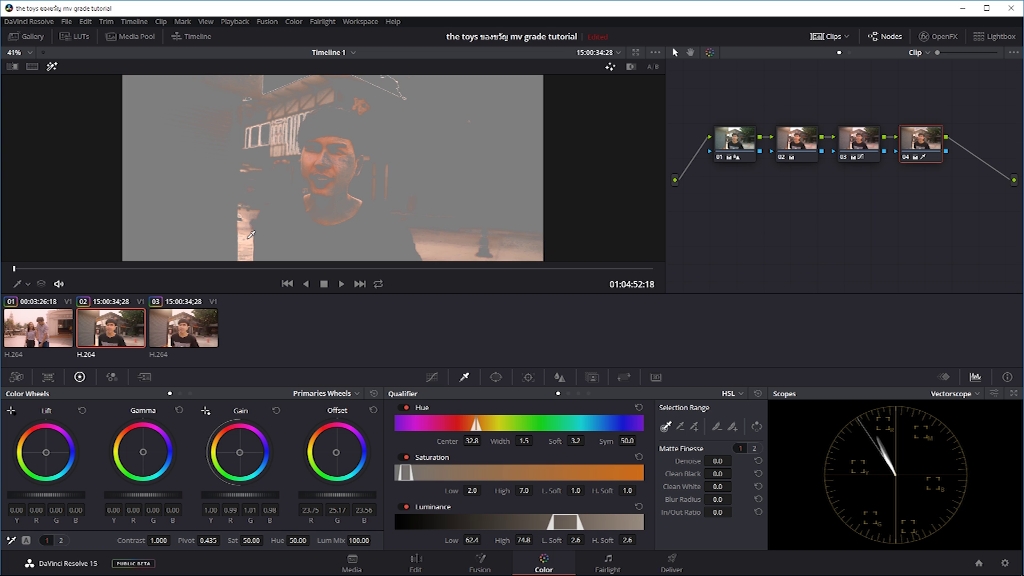
pyautogui.click(52, 327)
pyautogui.click(99, 330)
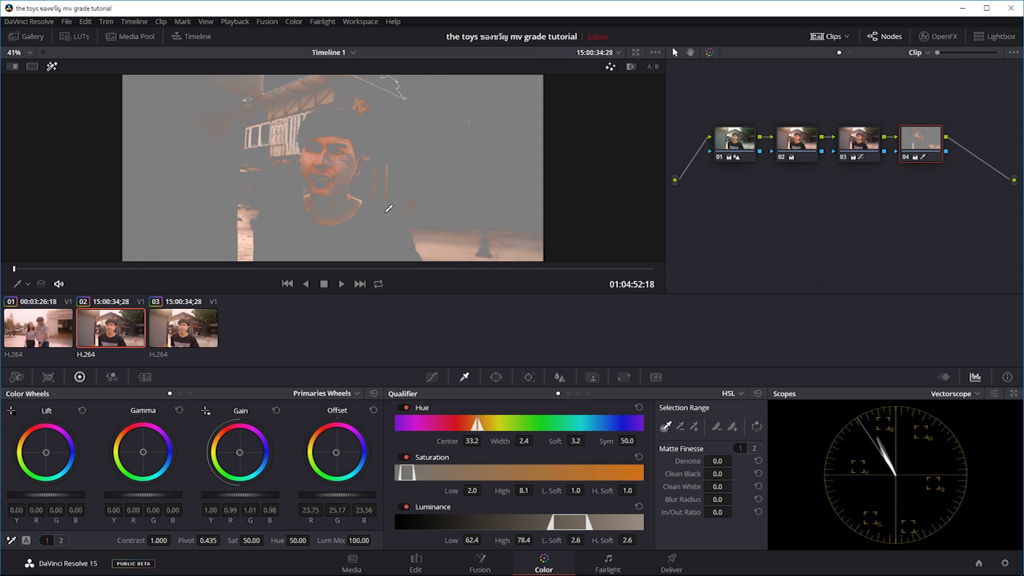
pyautogui.moveTo(441, 249); pyautogui.dragTo(448, 248)
# Step: Re-sample clip 01's qualifier, then sample clip 02's pale background instead
pyautogui.click(21, 339)
pyautogui.moveTo(302, 242); pyautogui.dragTo(232, 245)
pyautogui.click(437, 249)
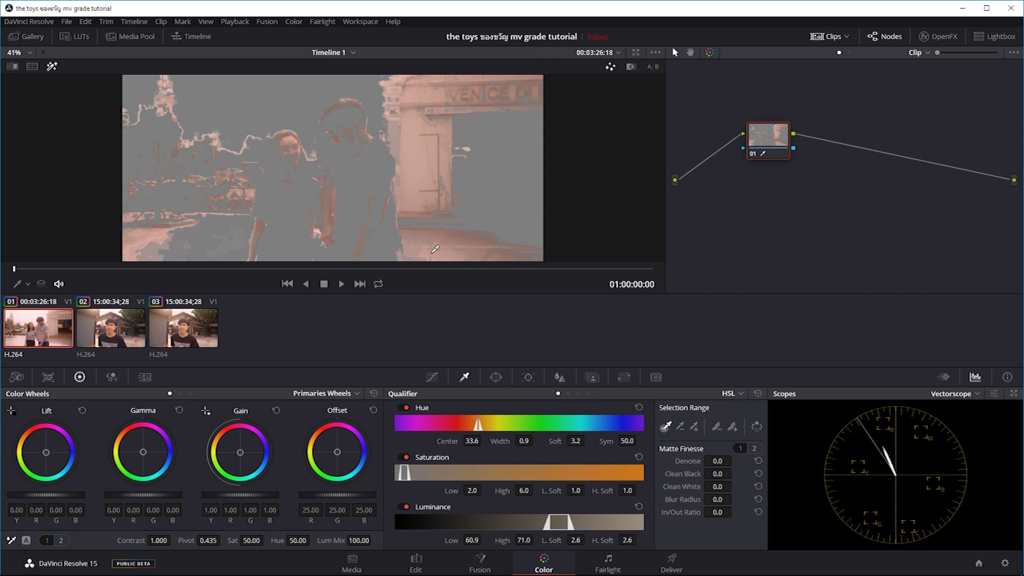
pyautogui.click(129, 325)
pyautogui.click(44, 329)
pyautogui.click(99, 333)
pyautogui.click(49, 331)
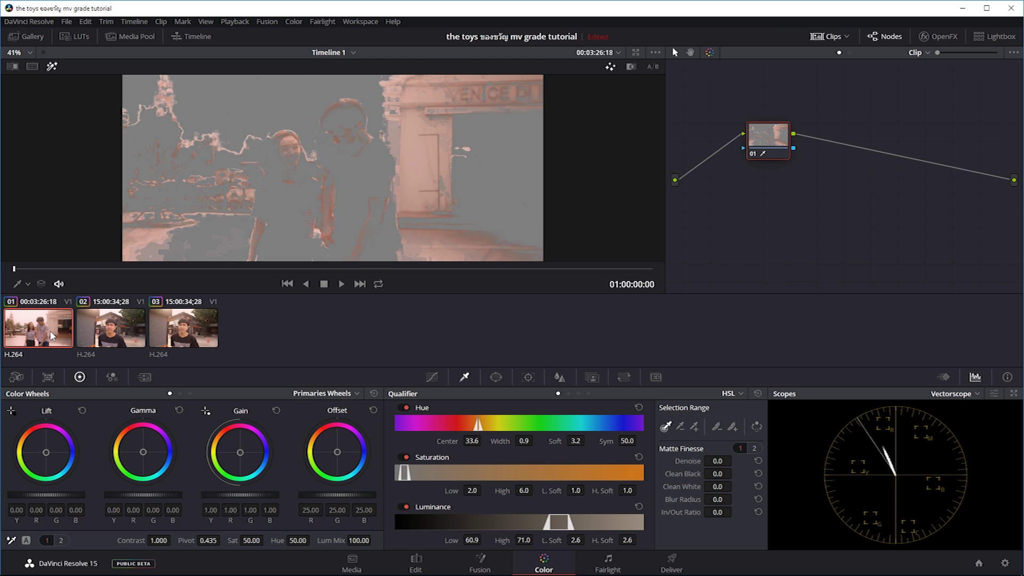
pyautogui.click(108, 331)
pyautogui.click(296, 224)
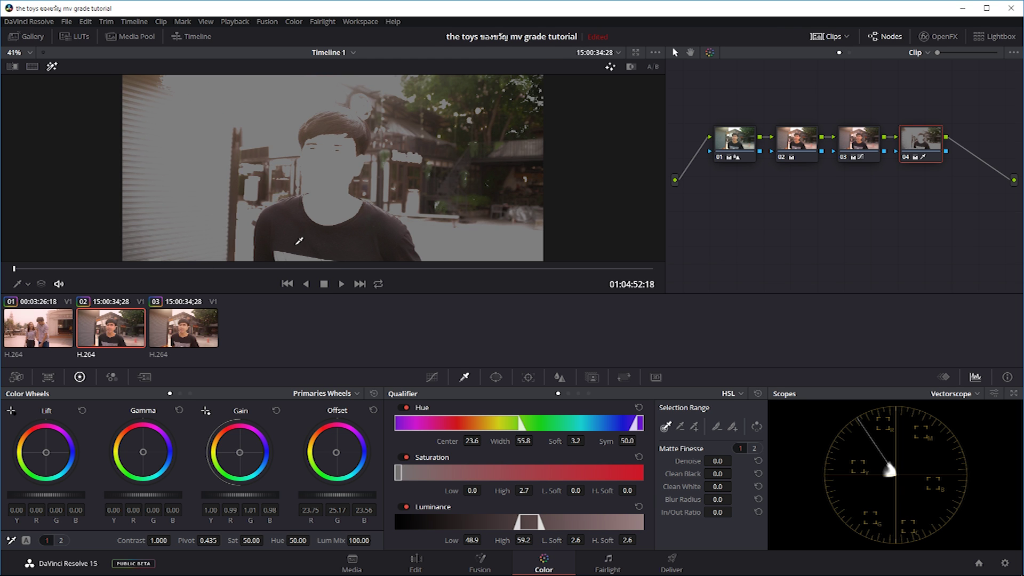
# Step: Widen clip 01's key from a brown patch to pale areas, then view clip 02 normally
pyautogui.press('Up')
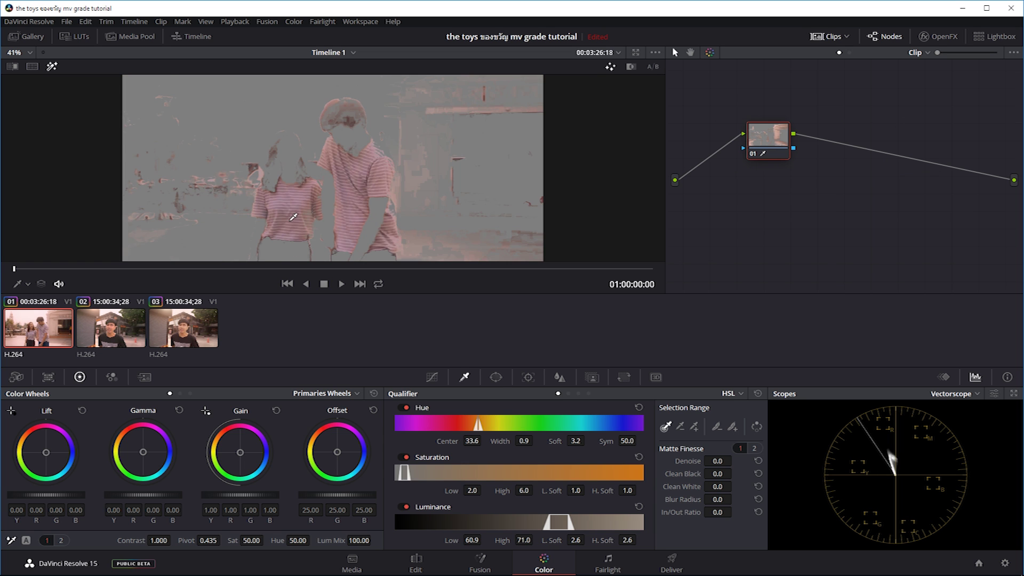
pyautogui.click(98, 335)
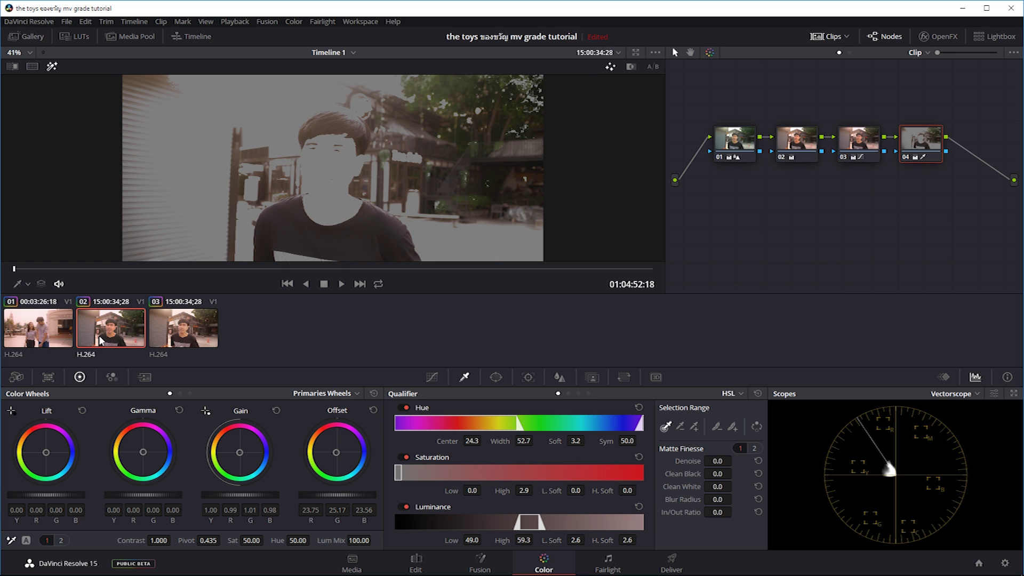
pyautogui.click(69, 334)
pyautogui.click(96, 333)
pyautogui.click(56, 320)
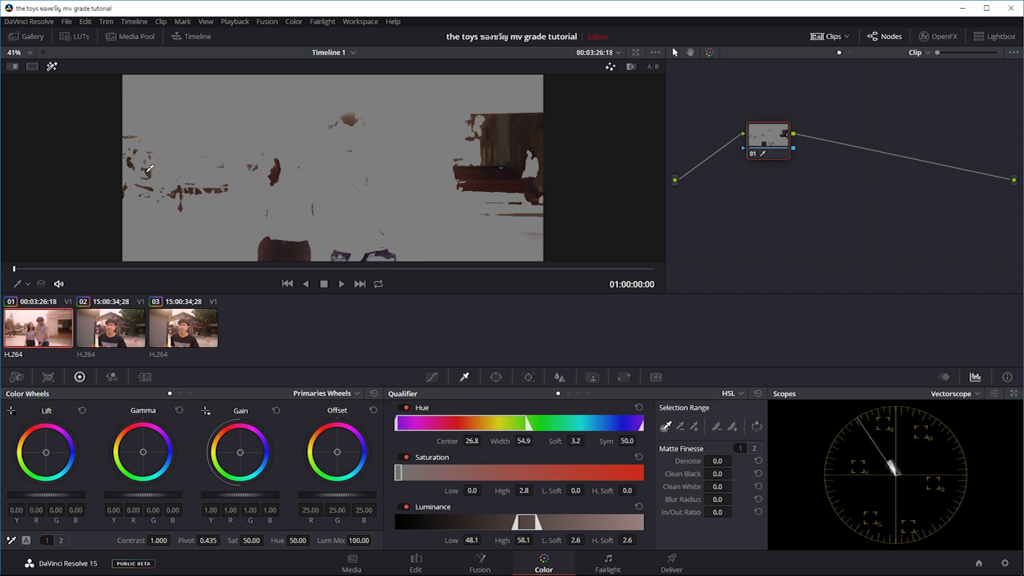
pyautogui.moveTo(154, 169); pyautogui.dragTo(168, 131)
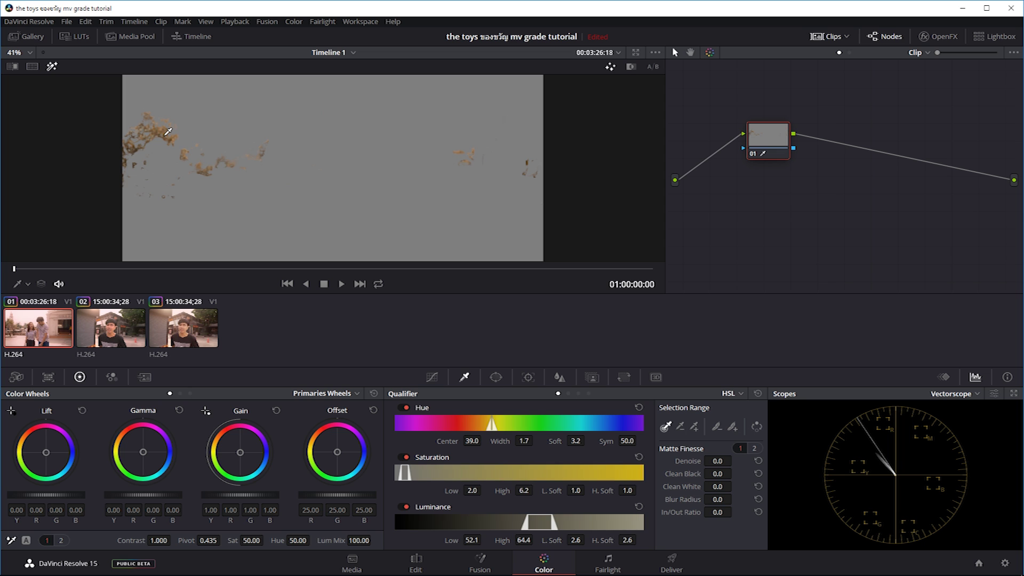
pyautogui.moveTo(269, 214); pyautogui.dragTo(274, 248)
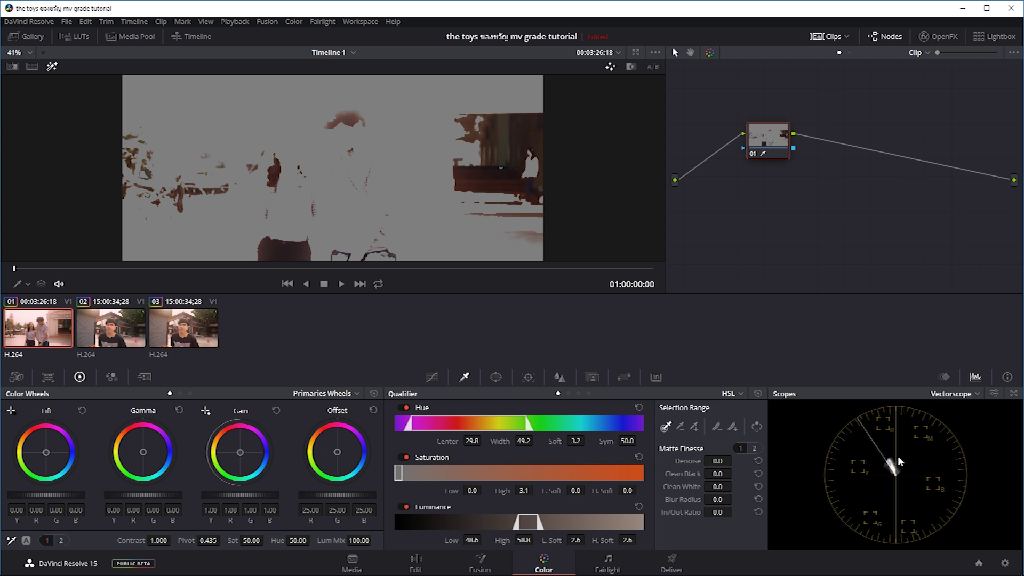
pyautogui.click(125, 337)
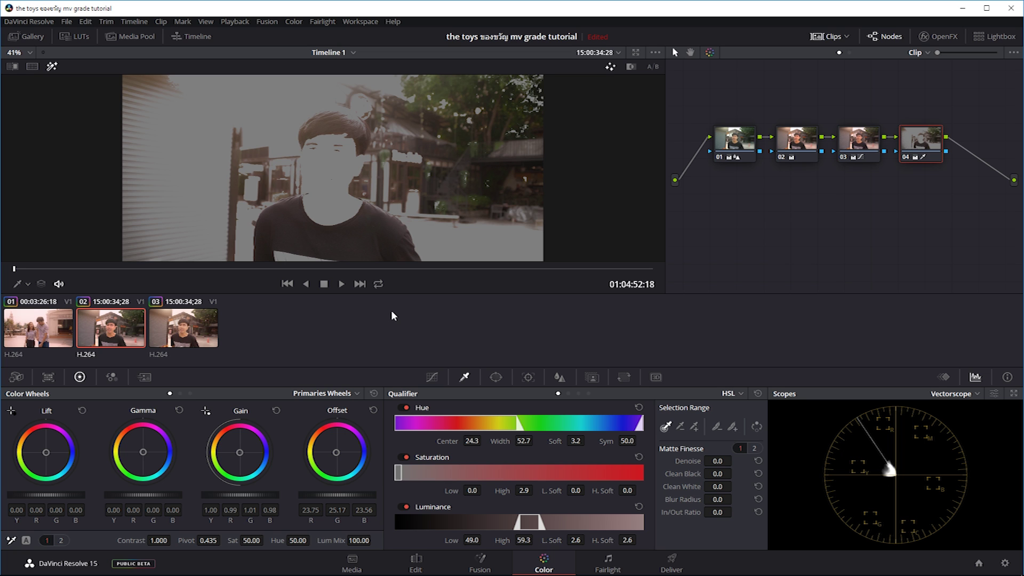
pyautogui.hotkey('ctrl', 'alt', 'w')
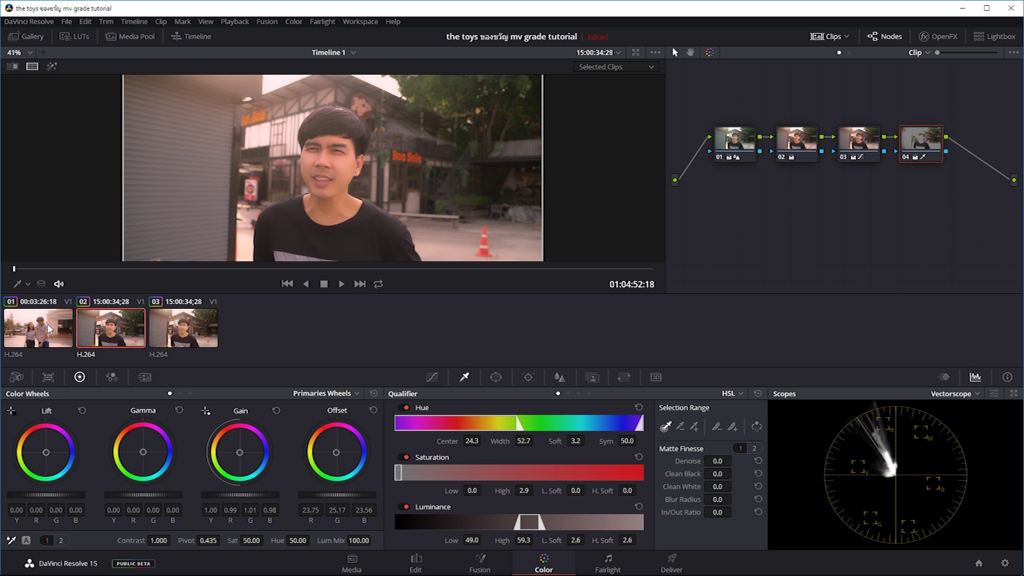
# Step: Reset node 04's qualifier, split-screen against clip 01, and toggle all grades off and on
pyautogui.click(758, 393)
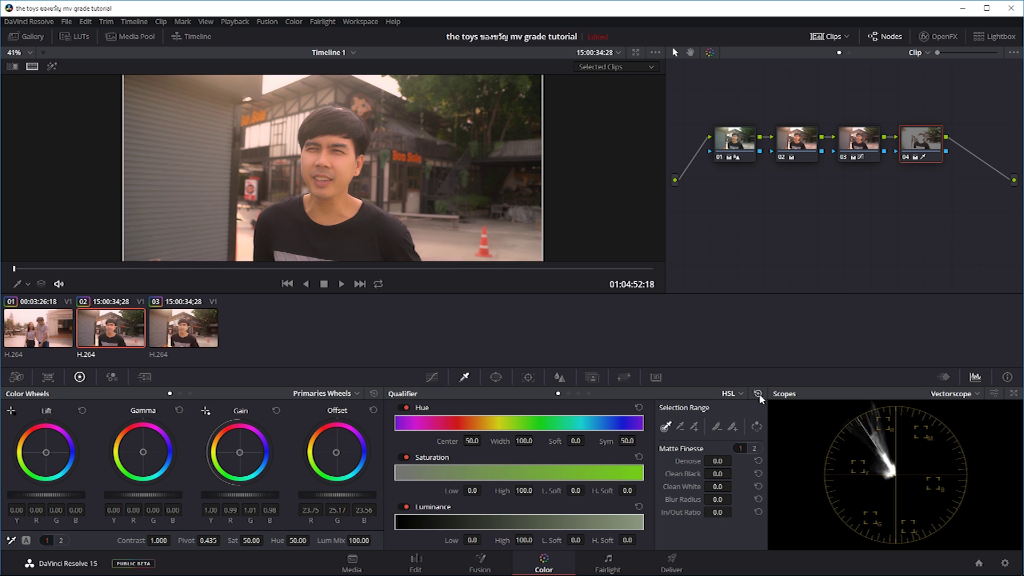
pyautogui.keyDown('ctrl'); pyautogui.click(40, 333); pyautogui.keyUp('ctrl')
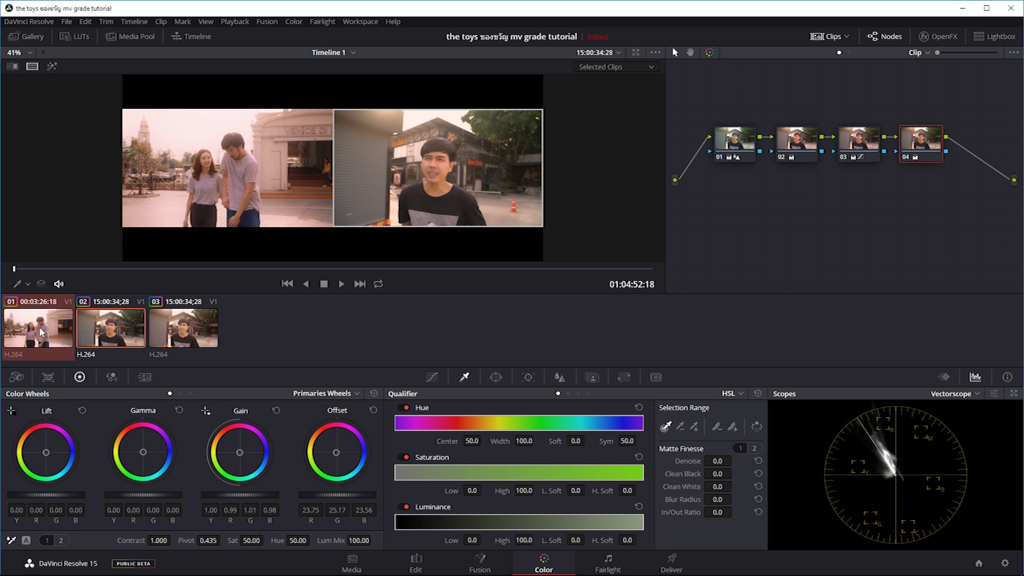
pyautogui.hotkey('shift', 'd')
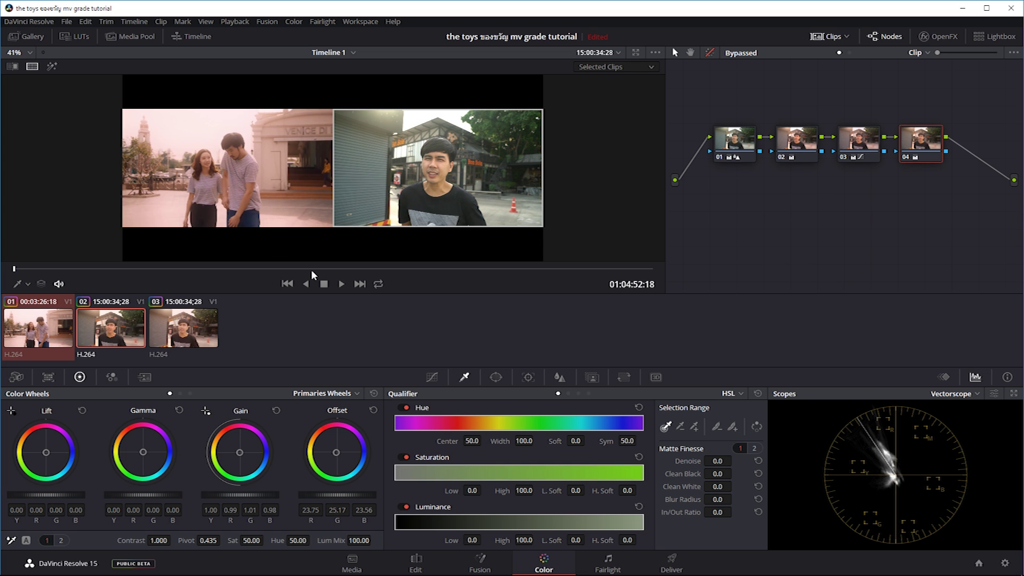
pyautogui.hotkey('shift', 'd')
pyautogui.hotkey('shift', 'd')
pyautogui.hotkey('shift', 'd')
pyautogui.scroll(1, 384, 246)
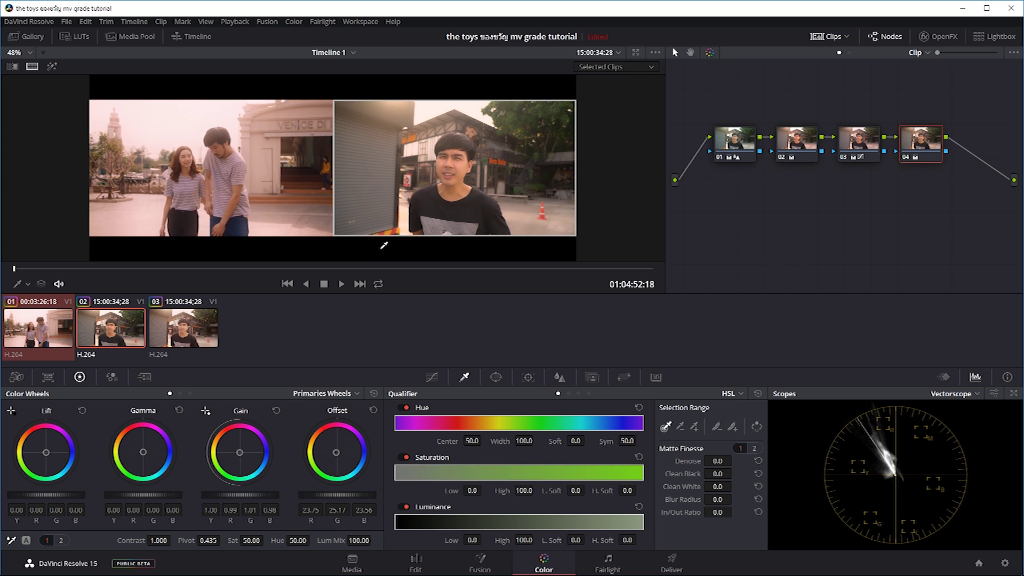
pyautogui.hotkey('shift', 'd')
pyautogui.hotkey('shift', 'd')
pyautogui.hotkey('shift', 'd')
pyautogui.hotkey('shift', 'd')
pyautogui.hotkey('shift', 'd')
pyautogui.hotkey('shift', 'd')
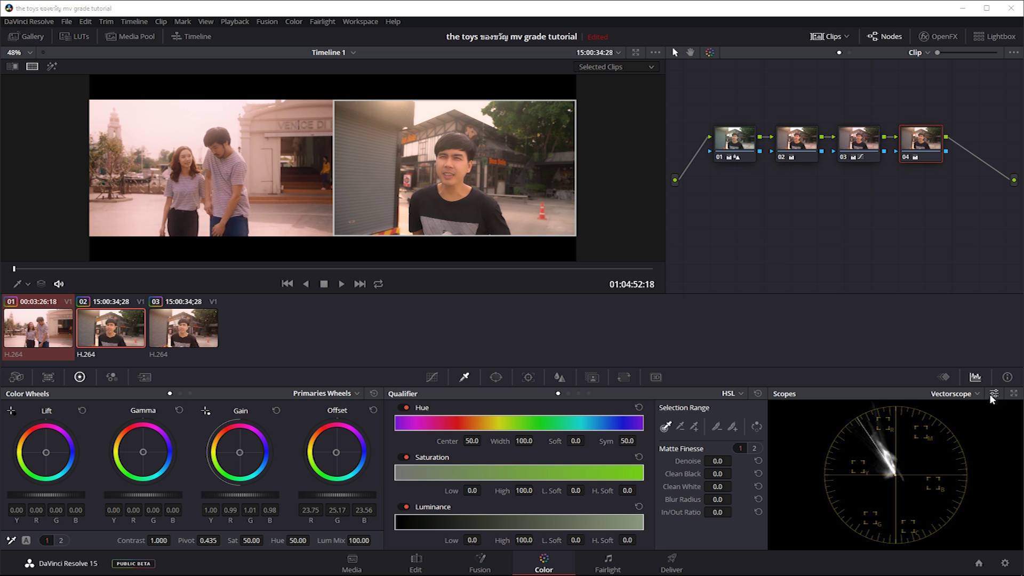
pyautogui.click(959, 393)
# Step: Switch scopes to RGB parade and add serial node 05 that slightly lowers the gain
pyautogui.click(963, 408)
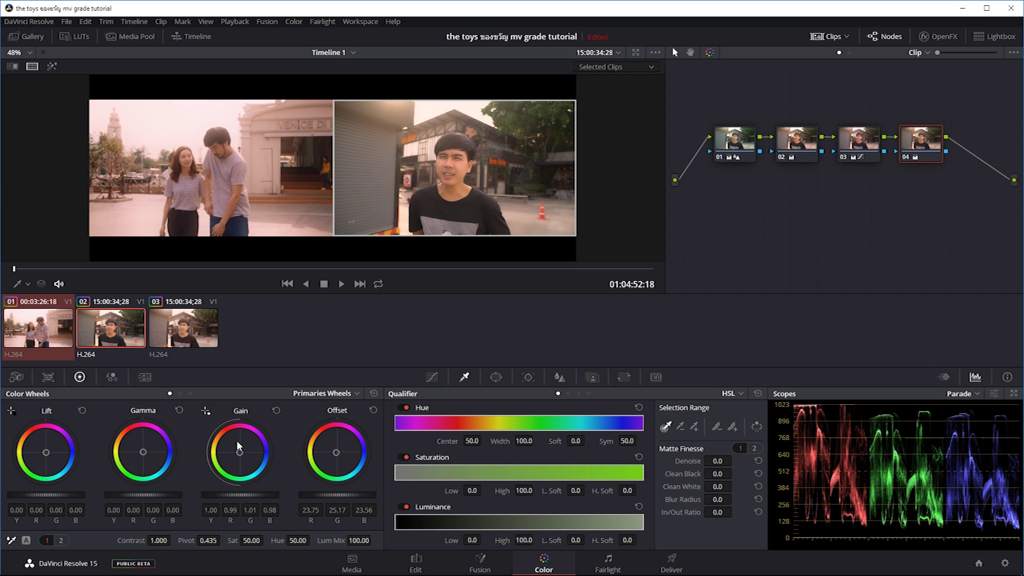
pyautogui.click(916, 137)
pyautogui.hotkey('alt', 's')
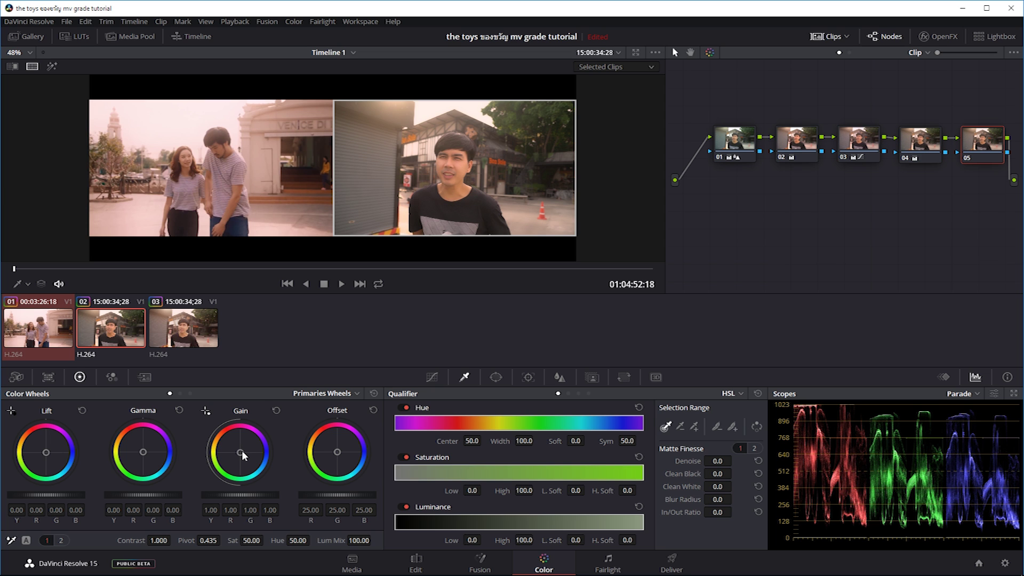
pyautogui.moveTo(242, 454); pyautogui.dragTo(244, 456)
pyautogui.moveTo(240, 452); pyautogui.dragTo(239, 452)
pyautogui.moveTo(240, 494); pyautogui.dragTo(232, 494)
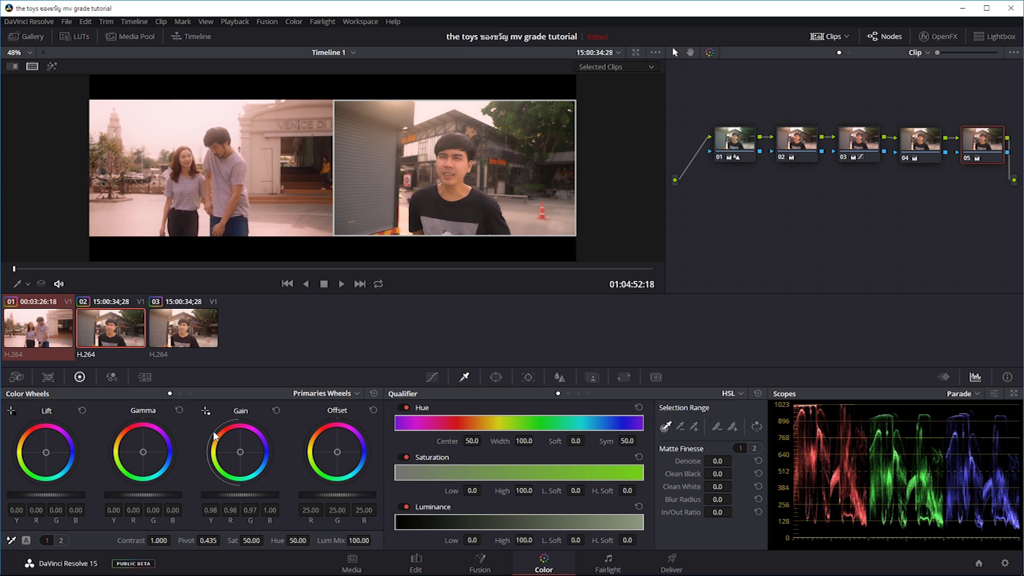
# Step: Toggle node 05 to judge it, then add separate node 06 below the chain
pyautogui.click(961, 157)
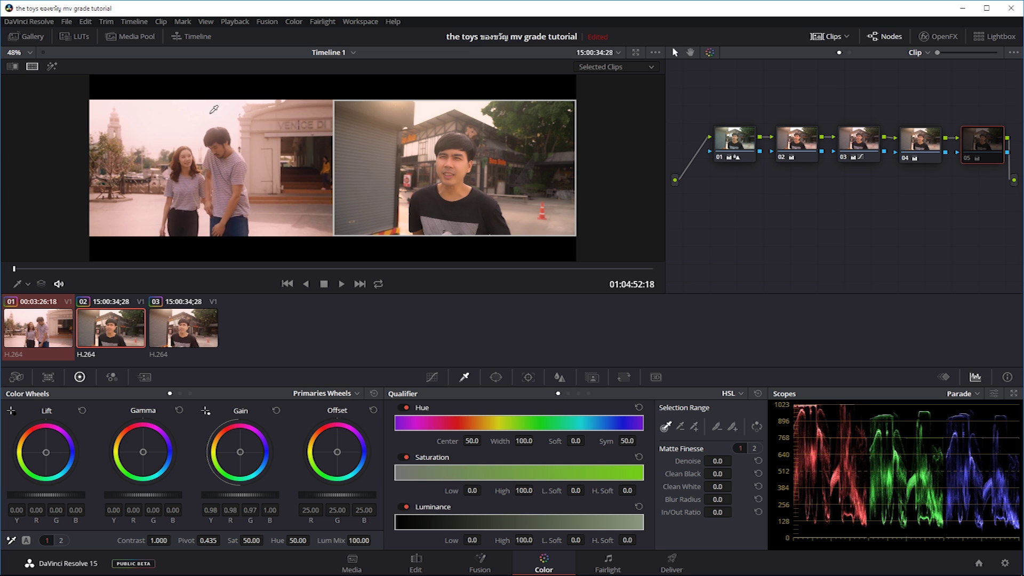
pyautogui.hotkey('ctrl', 'd')
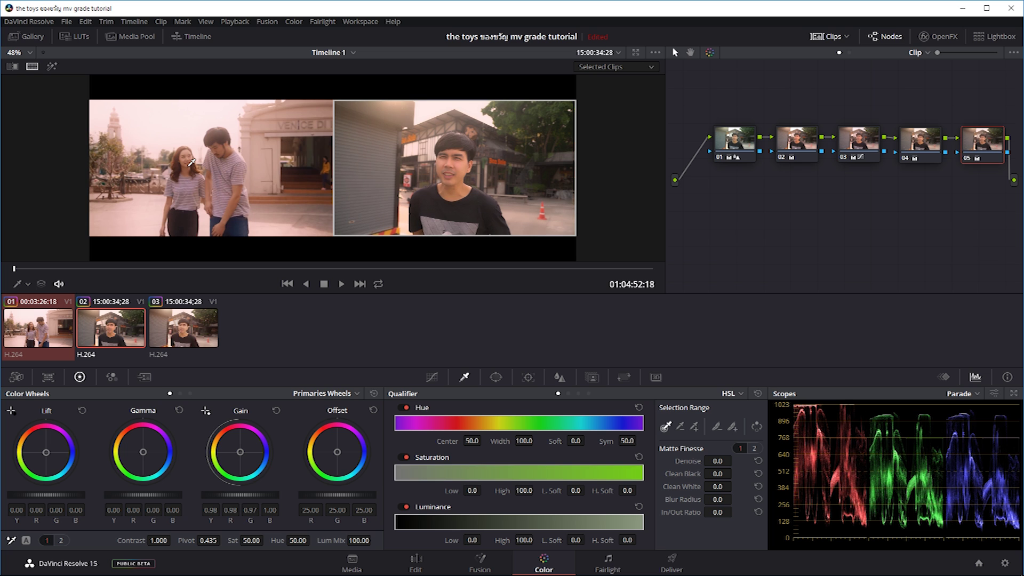
pyautogui.hotkey('ctrl', 'd')
pyautogui.hotkey('ctrl', 'd')
pyautogui.hotkey('ctrl', 'd')
pyautogui.hotkey('ctrl', 'd')
pyautogui.hotkey('alt', 'o')
pyautogui.moveTo(688, 186); pyautogui.dragTo(755, 209)
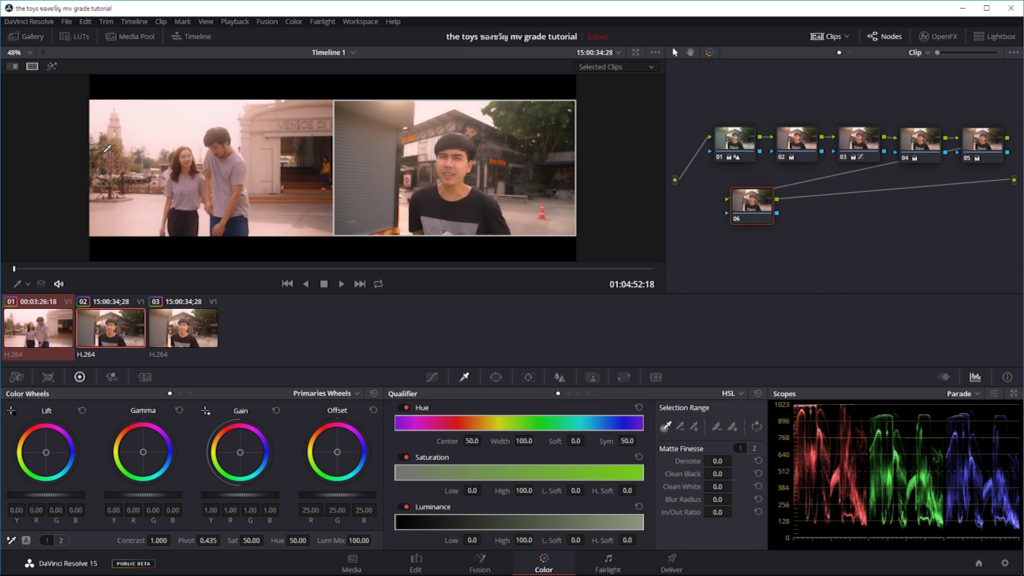
# Step: Set node 06's curves to Hue vs Hue and place two flat anchor points
pyautogui.click(432, 378)
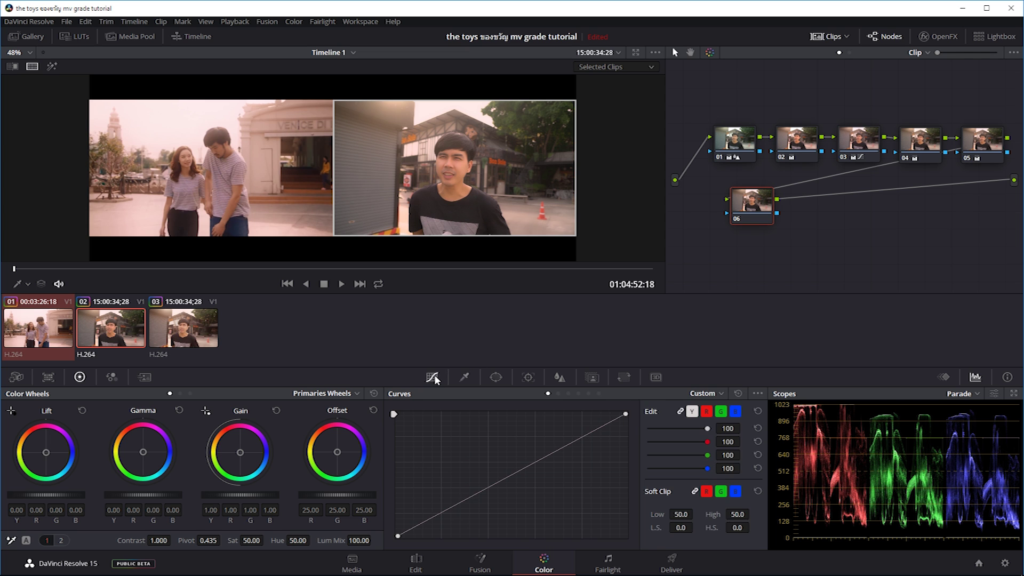
pyautogui.click(699, 395)
pyautogui.click(720, 420)
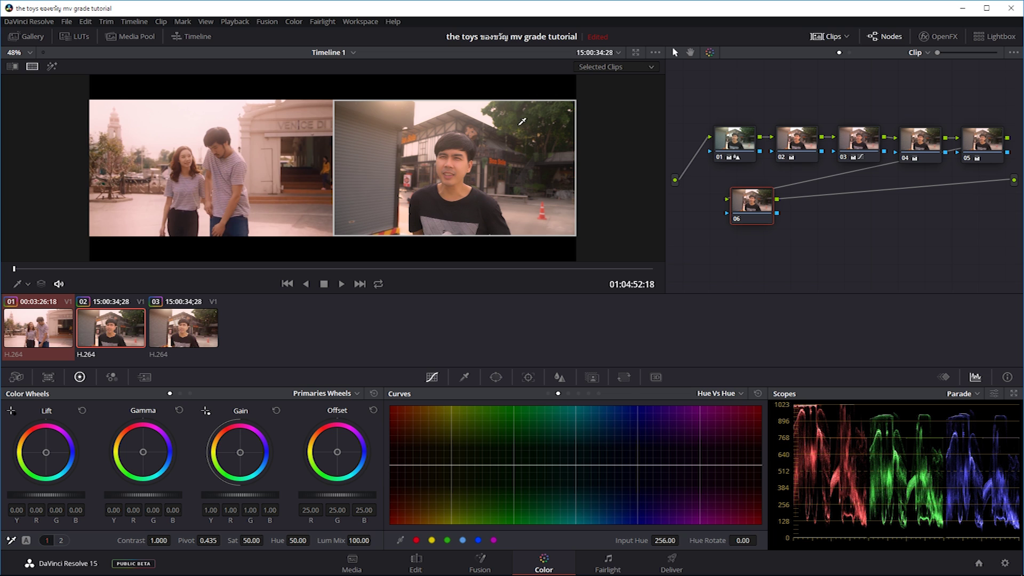
pyautogui.click(426, 464)
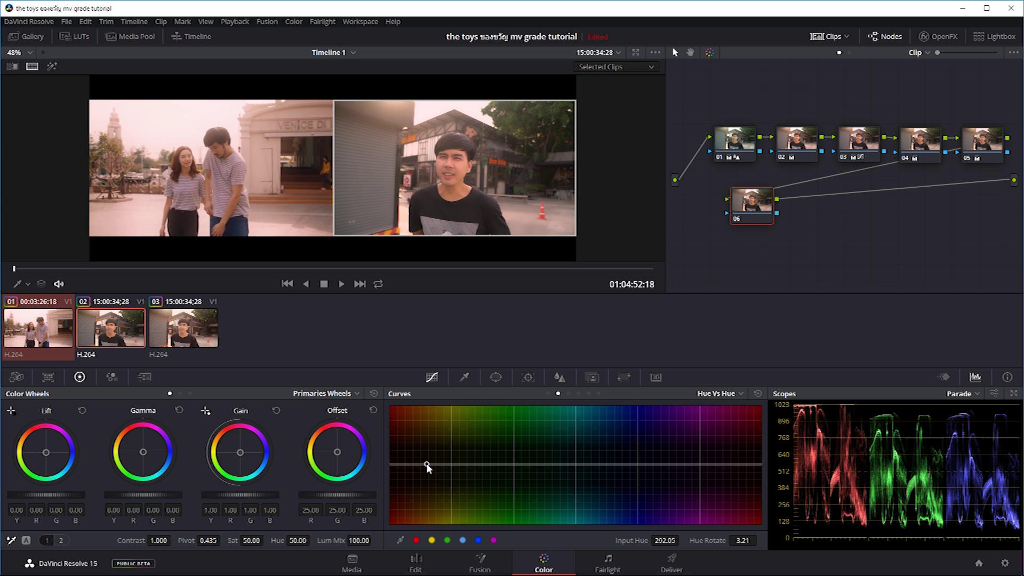
pyautogui.click(558, 464)
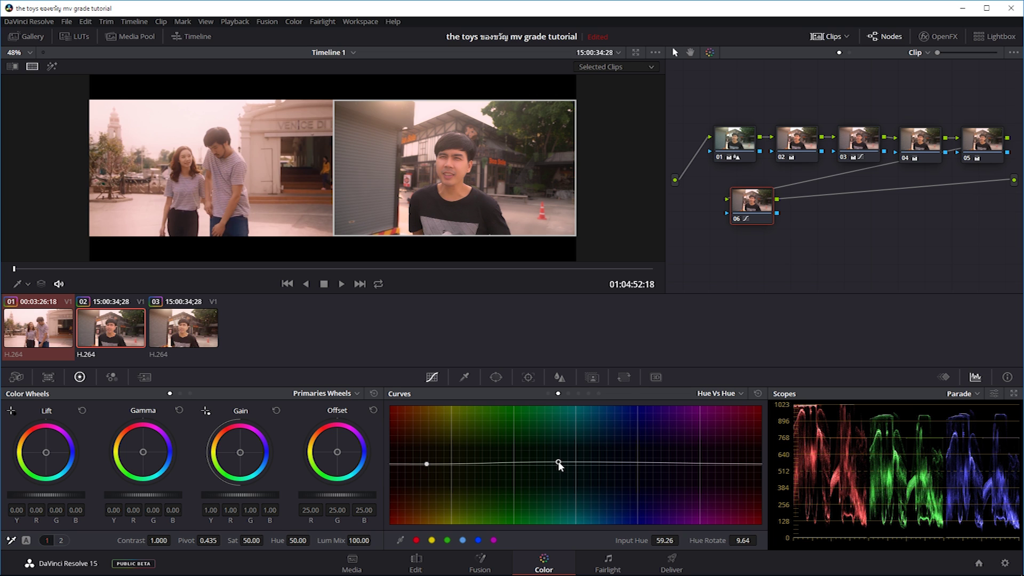
pyautogui.click(424, 463)
pyautogui.moveTo(424, 463); pyautogui.dragTo(423, 464)
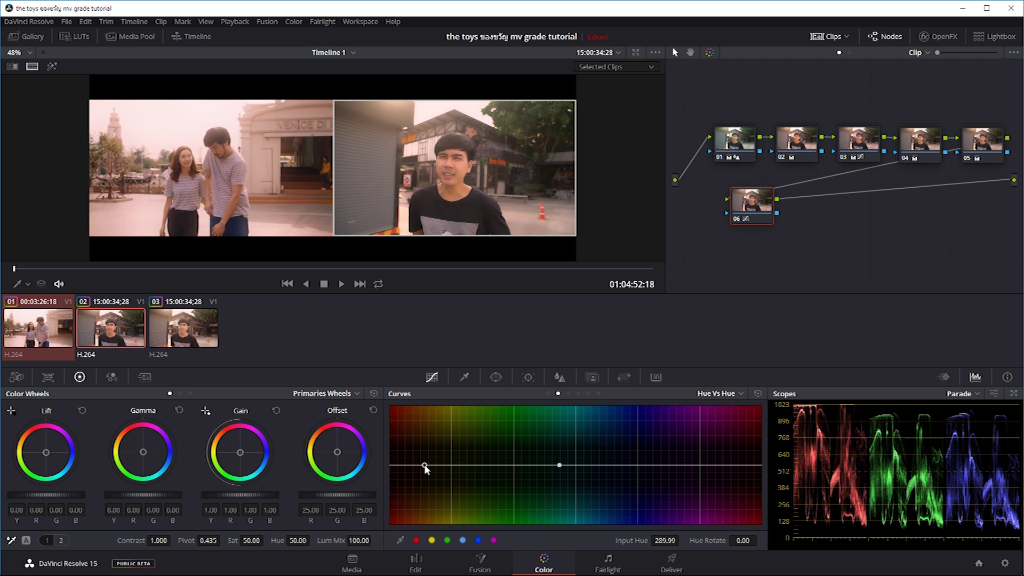
# Step: Raise a gentle bump rotating hue 350.76 by 38.57, then toggle node and grades to compare
pyautogui.moveTo(490, 465); pyautogui.dragTo(489, 415)
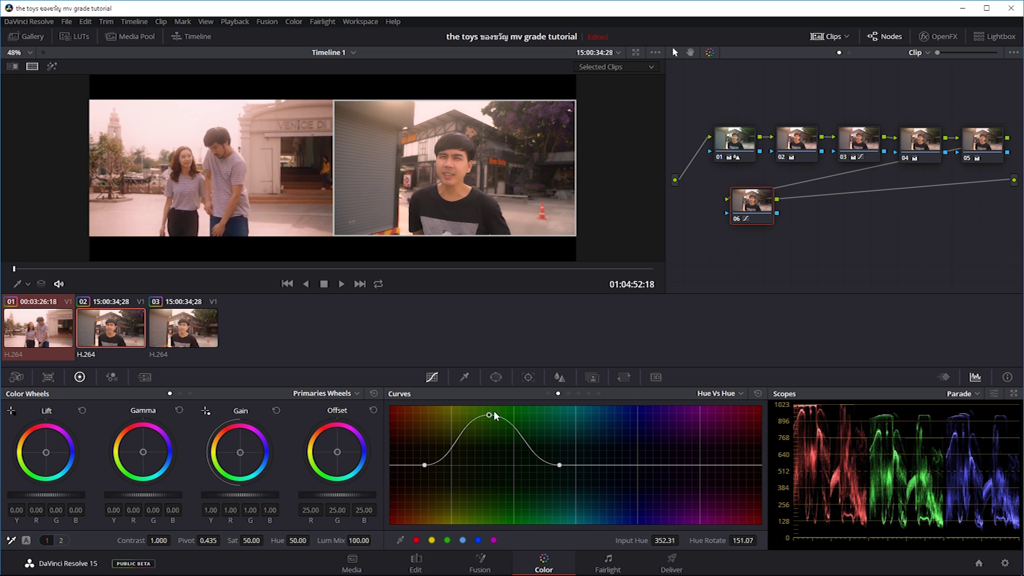
pyautogui.moveTo(489, 415); pyautogui.dragTo(489, 466)
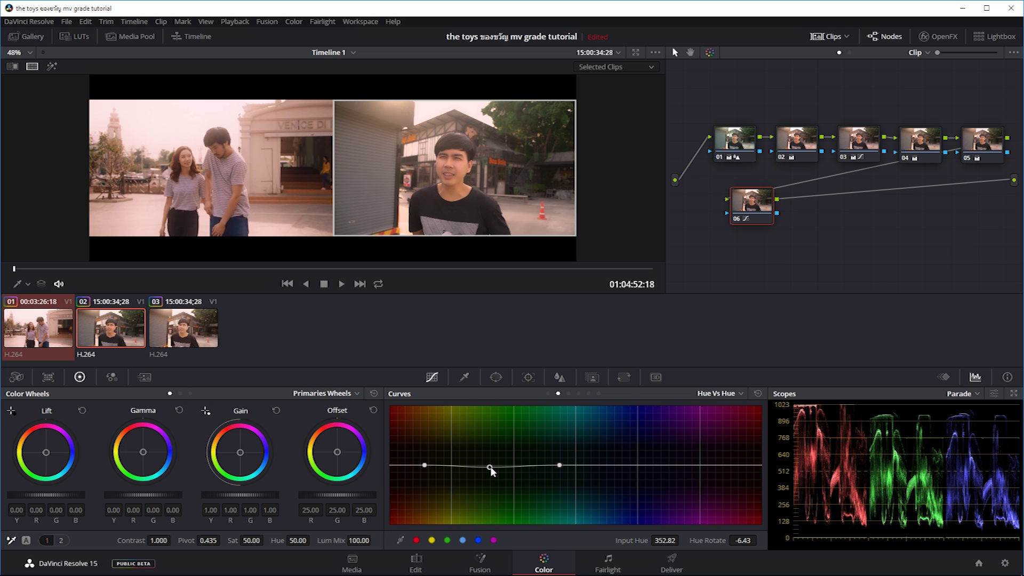
pyautogui.moveTo(491, 467)
pyautogui.mouseDown()
pyautogui.moveTo(492, 444)
pyautogui.moveTo(505, 524)
pyautogui.moveTo(492, 408)
pyautogui.moveTo(492, 452)
pyautogui.mouseUp()
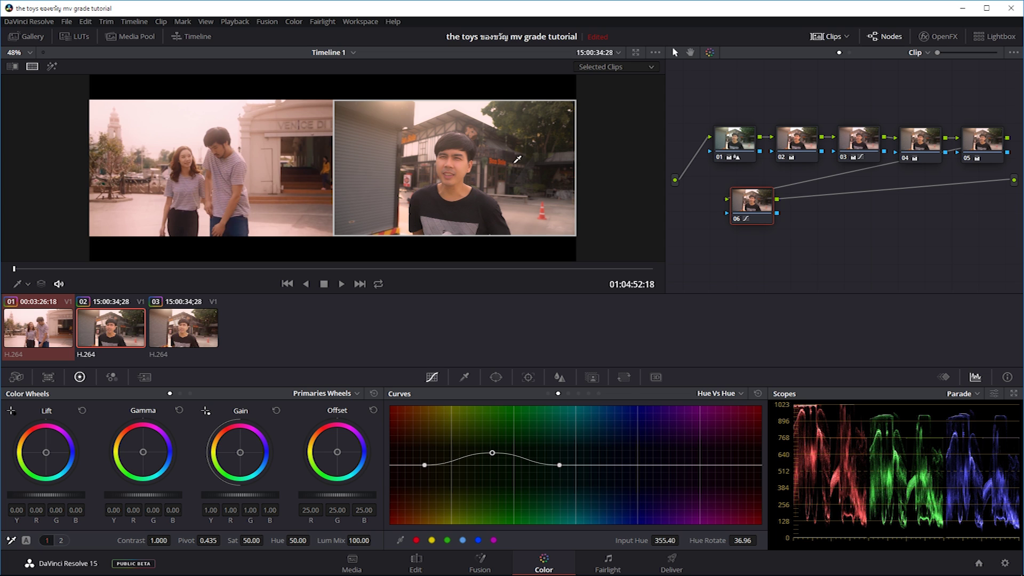
pyautogui.moveTo(492, 454); pyautogui.dragTo(487, 452)
pyautogui.hotkey('ctrl', 'd')
pyautogui.hotkey('ctrl', 'd')
pyautogui.hotkey('ctrl', 'd')
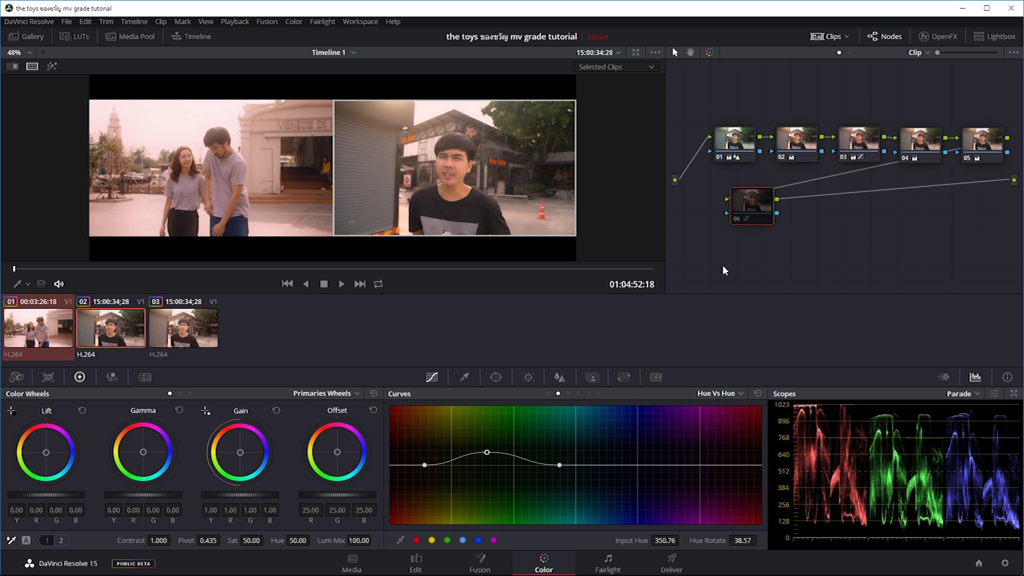
pyautogui.hotkey('ctrl', 'd')
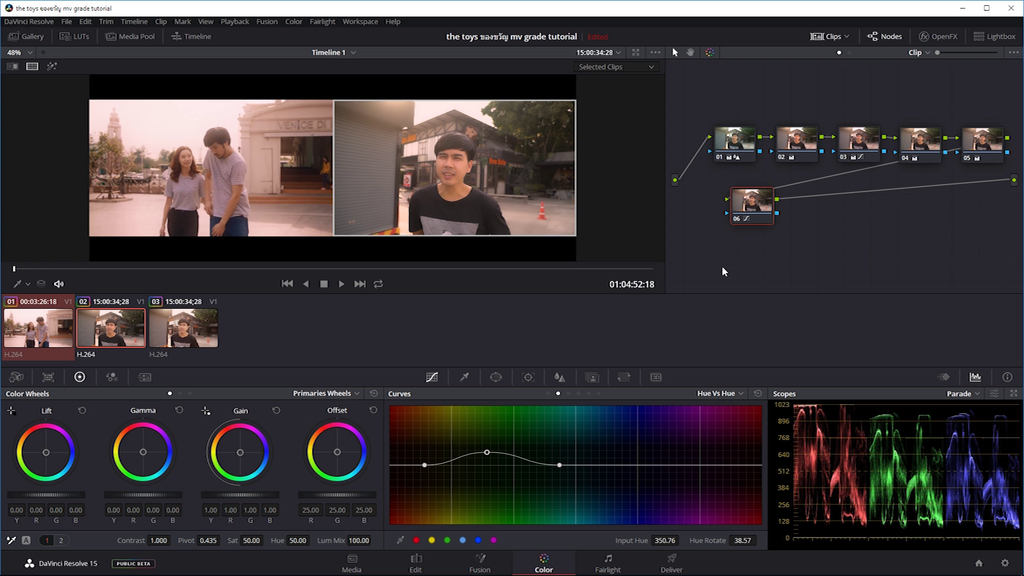
pyautogui.hotkey('shift', 'd')
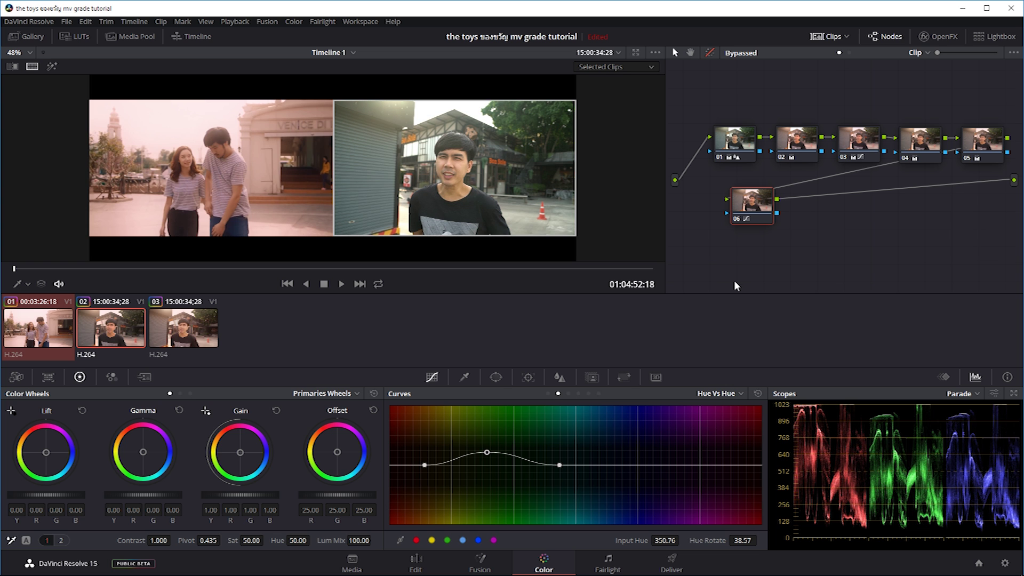
pyautogui.hotkey('shift', 'd')
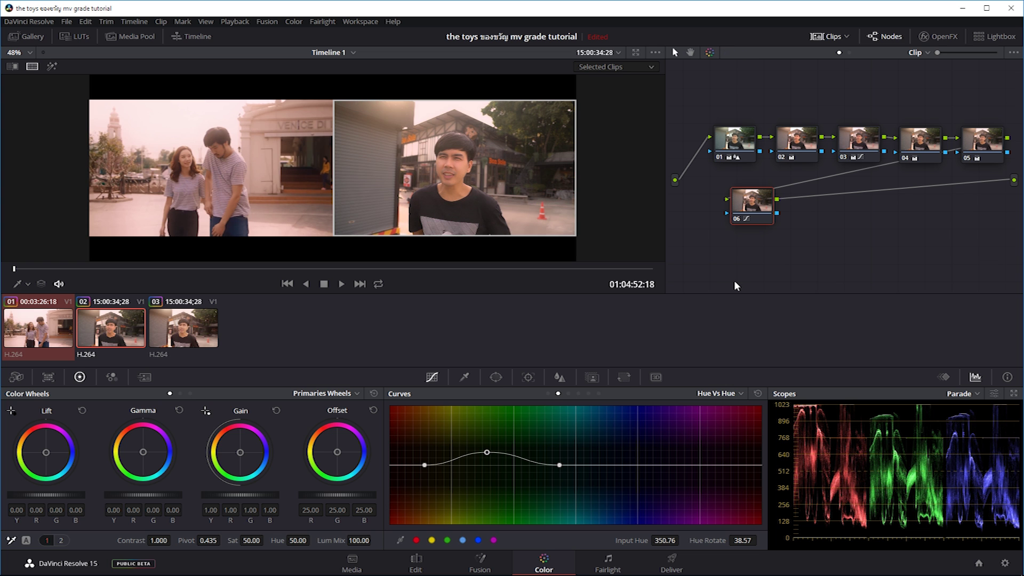
pyautogui.hotkey('alt', 'f')
pyautogui.scroll(5, 587, 346)
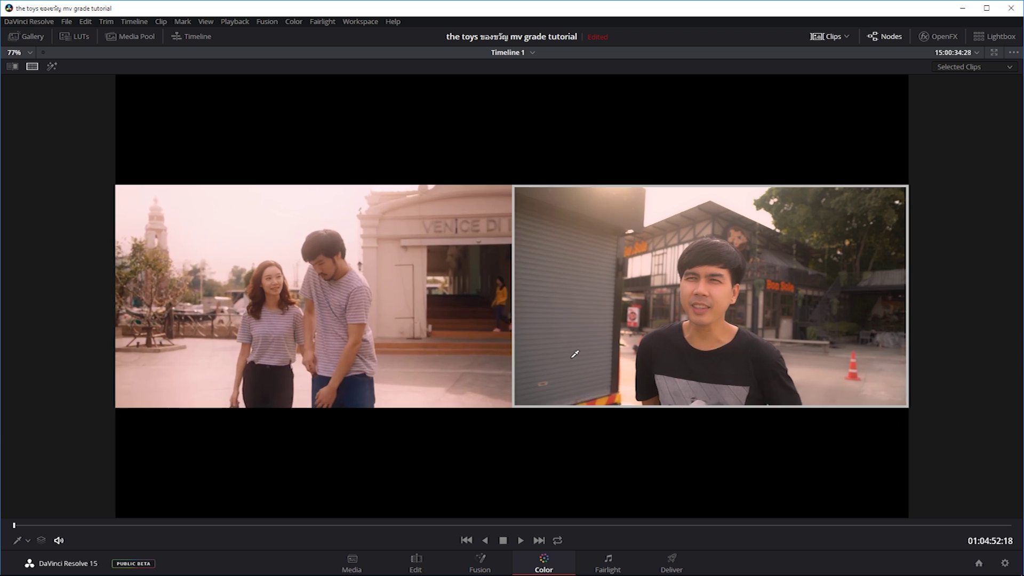
pyautogui.scroll(-2, 575, 353)
pyautogui.scroll(-1, 575, 353)
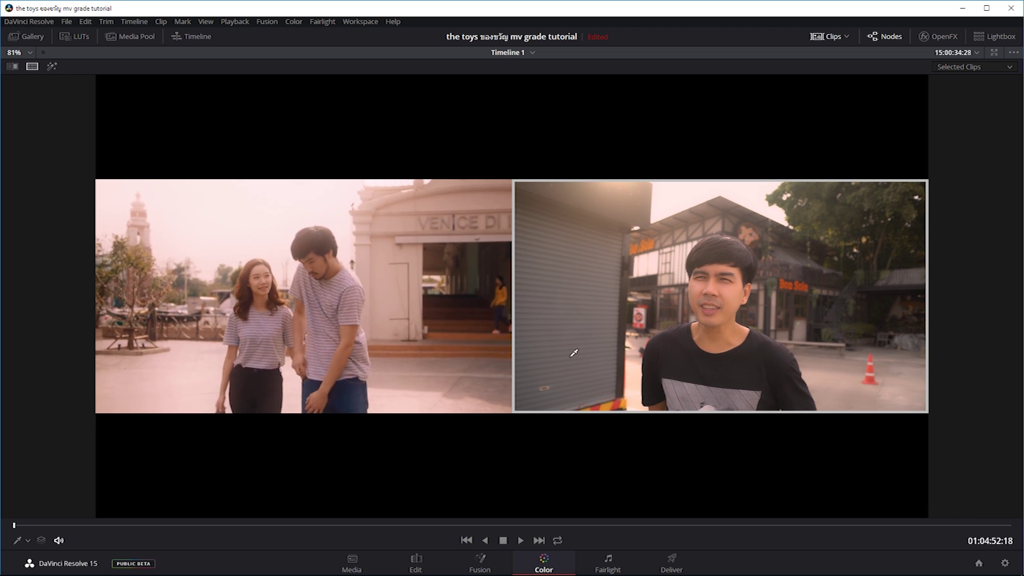
pyautogui.hotkey('shift', 'd')
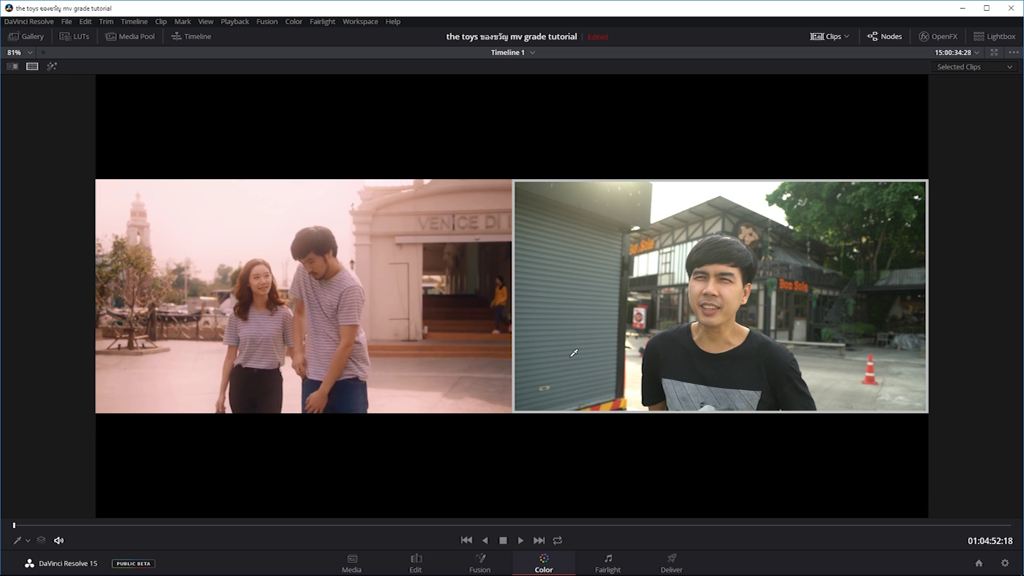
pyautogui.hotkey('shift', 'd')
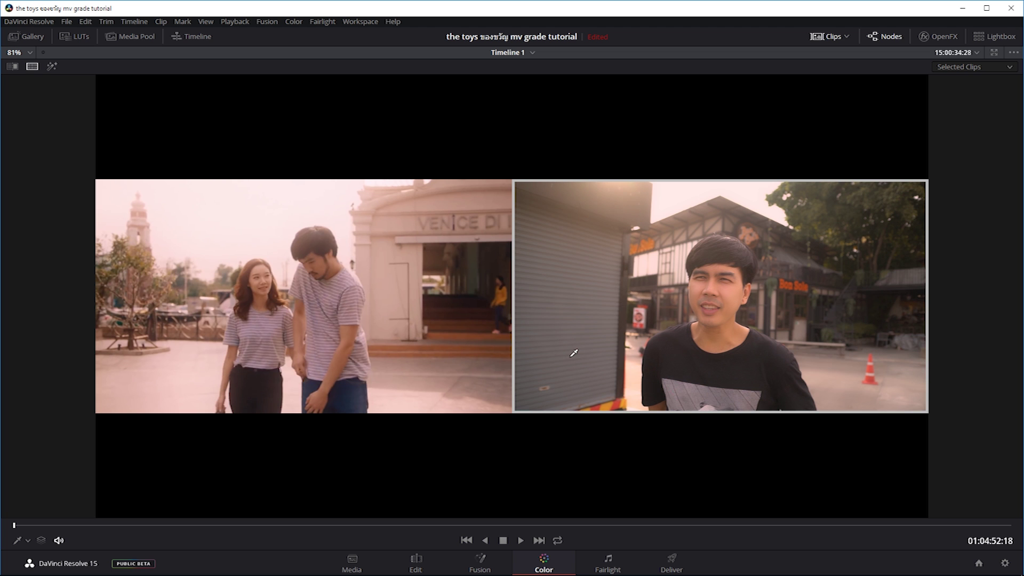
pyautogui.click(20, 524)
pyautogui.press('space')
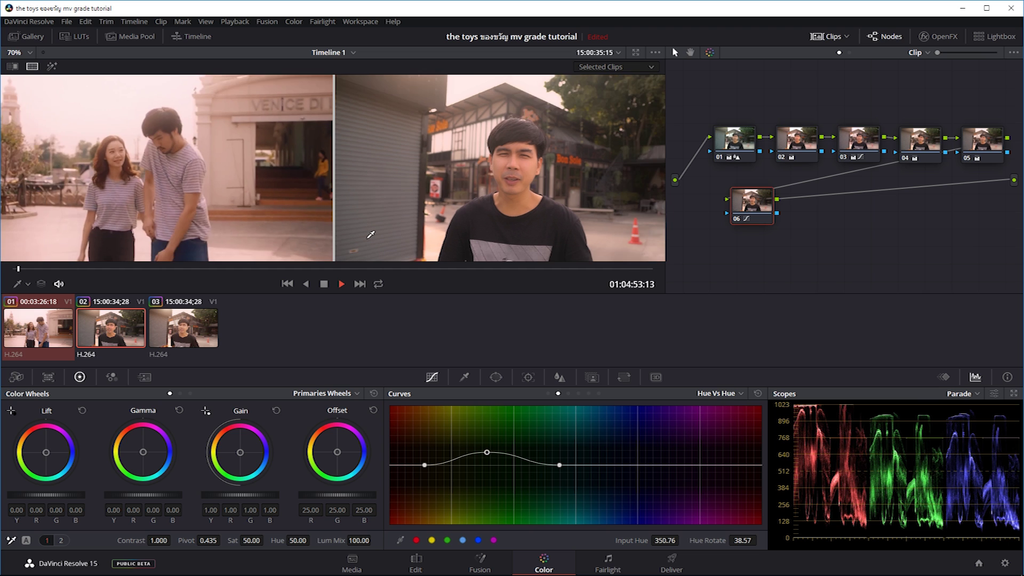
# Step: Fit the split-screen comparison in the viewer and jump to the clip's first frame
pyautogui.hotkey('shift', 'z')
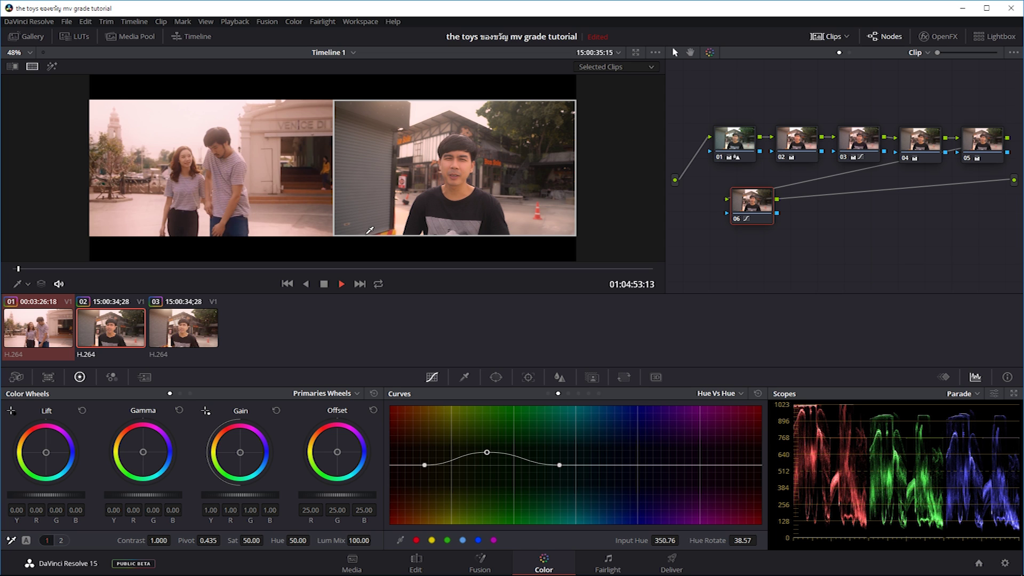
pyautogui.click(13, 273)
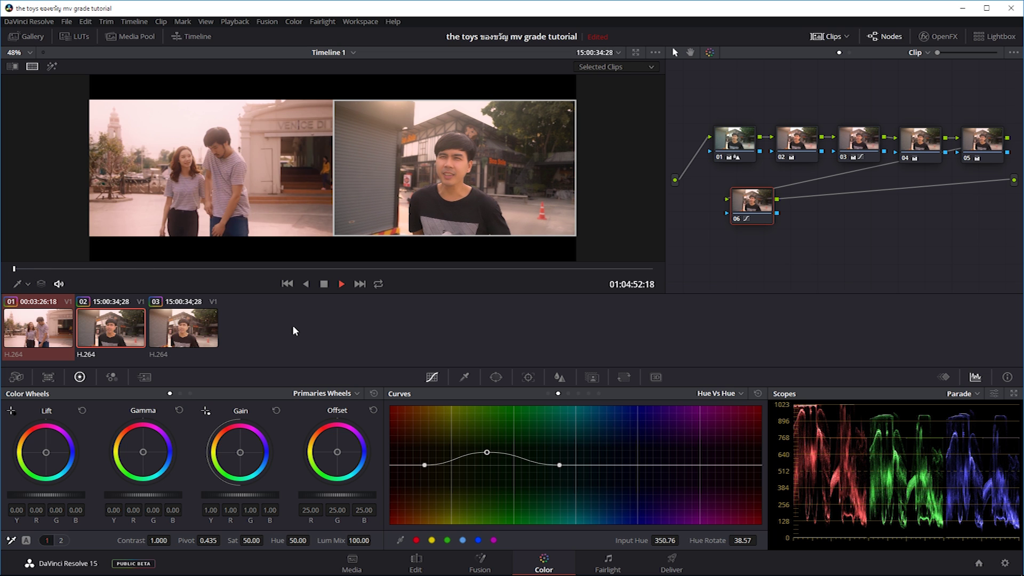